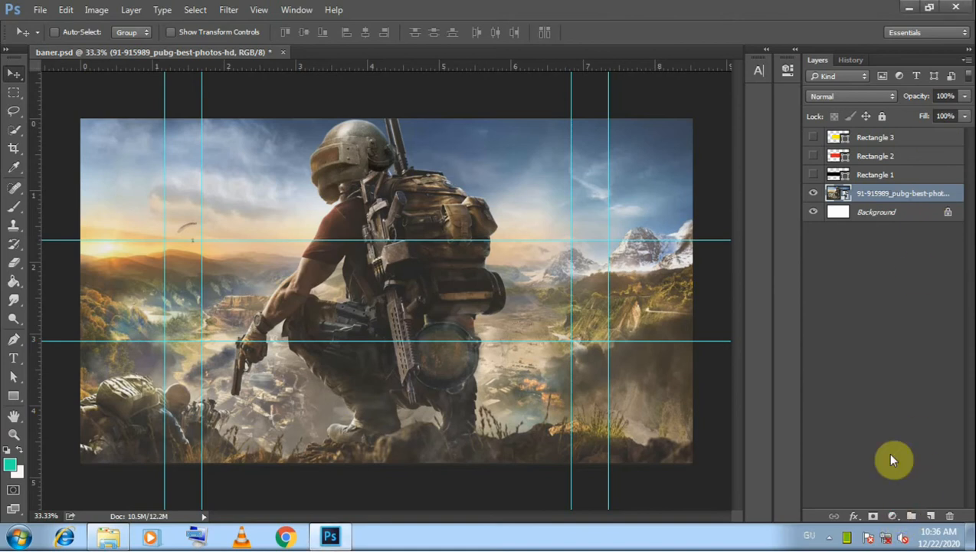
Step: Add a gradient fill layer above the soldier photo using the Violet, Orange preset
left_click(892, 515)
left_click(867, 219)
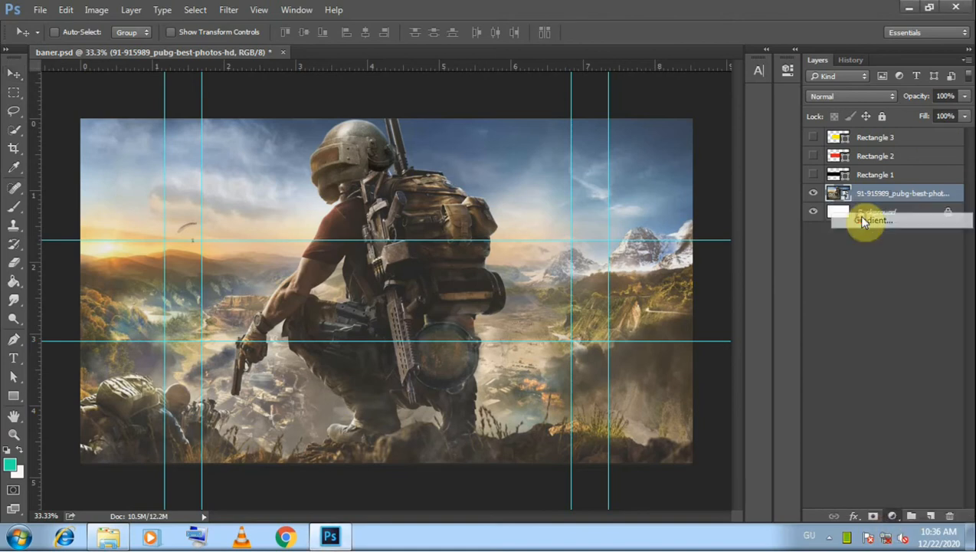
left_click(801, 153)
scroll(697, 157, "down", 3)
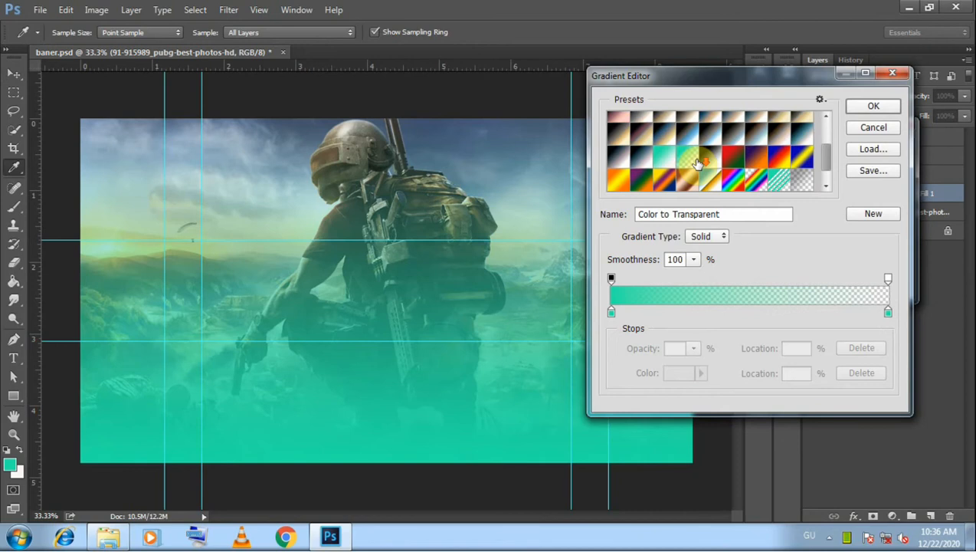
left_click(756, 135)
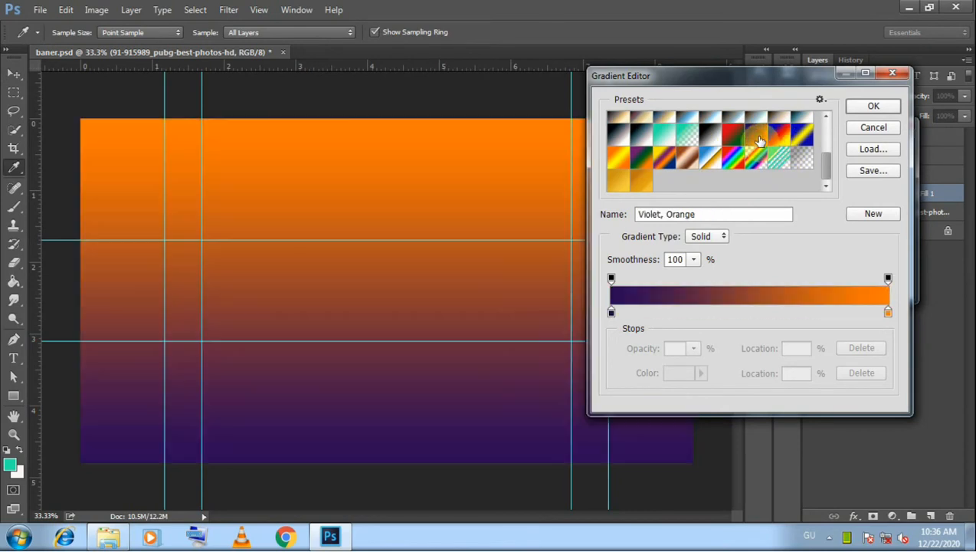
left_click(866, 108)
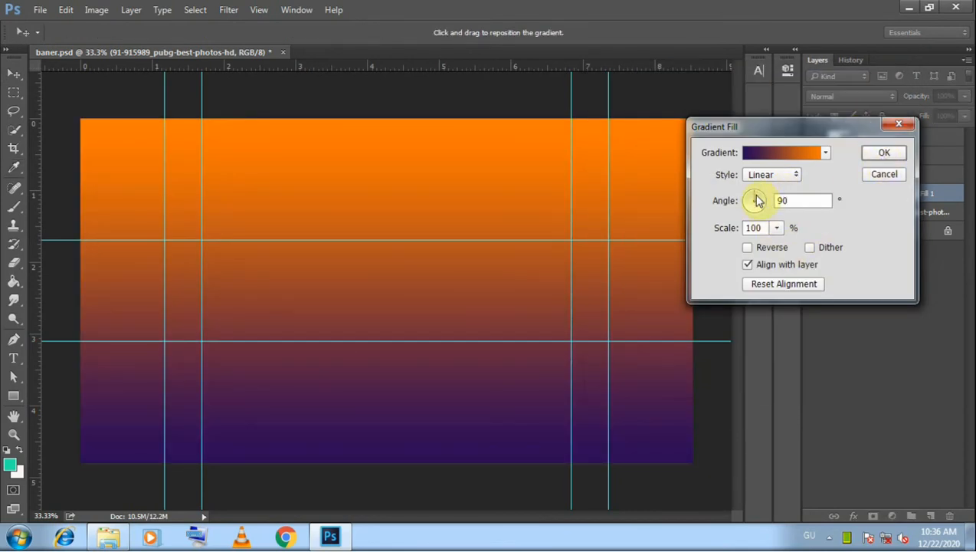
Step: Change the gradient fill to the Radial style and reverse its colors
left_click_drag(757, 200, 755, 198)
left_click(770, 175)
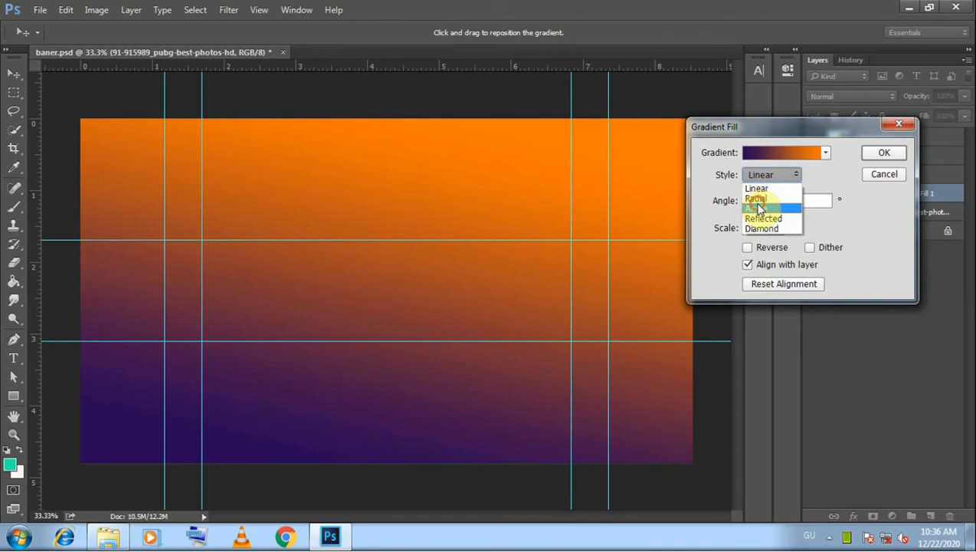
left_click(757, 207)
left_click(765, 175)
left_click(756, 199)
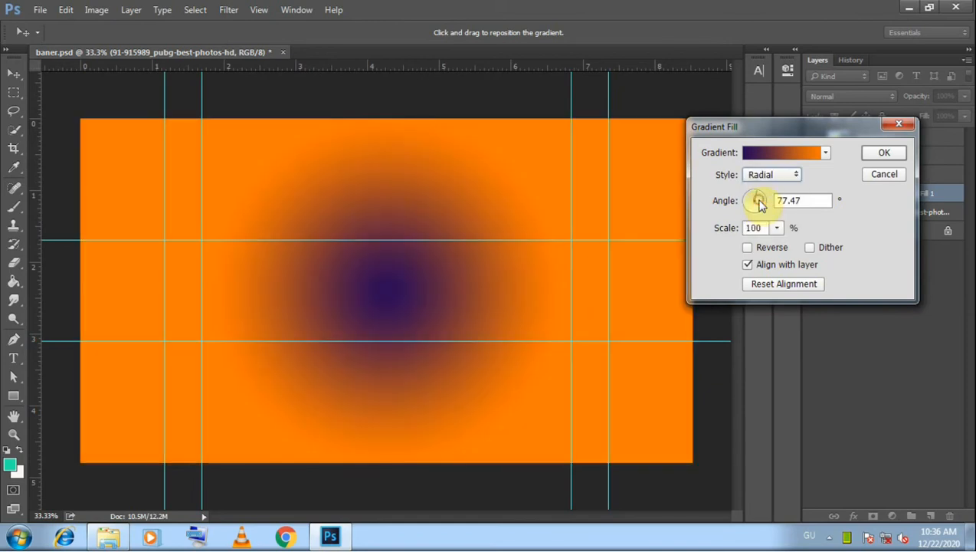
left_click(748, 248)
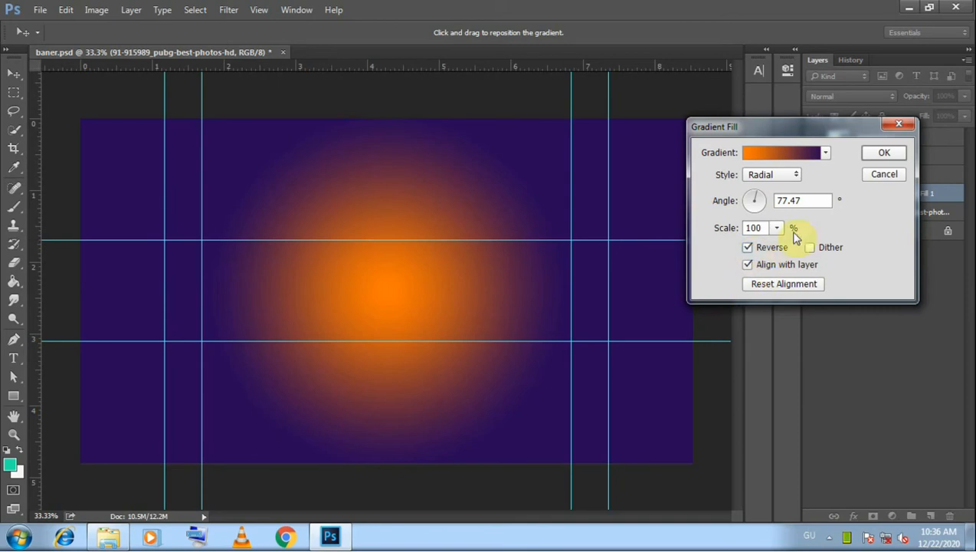
Step: Enlarge the gradient's scale to about 150%, set its angle to 90° and apply the fill
left_click_drag(728, 230, 723, 232)
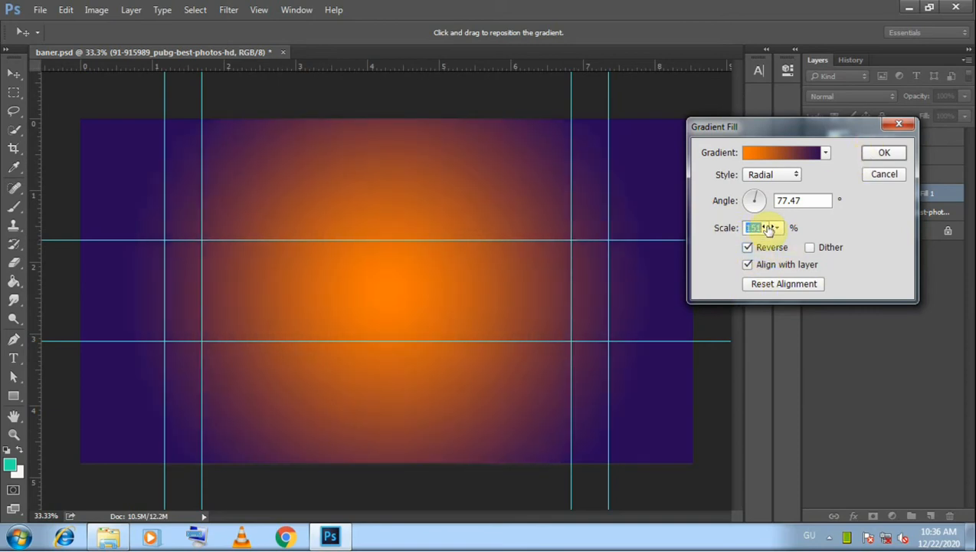
left_click(772, 200)
double_click(807, 200)
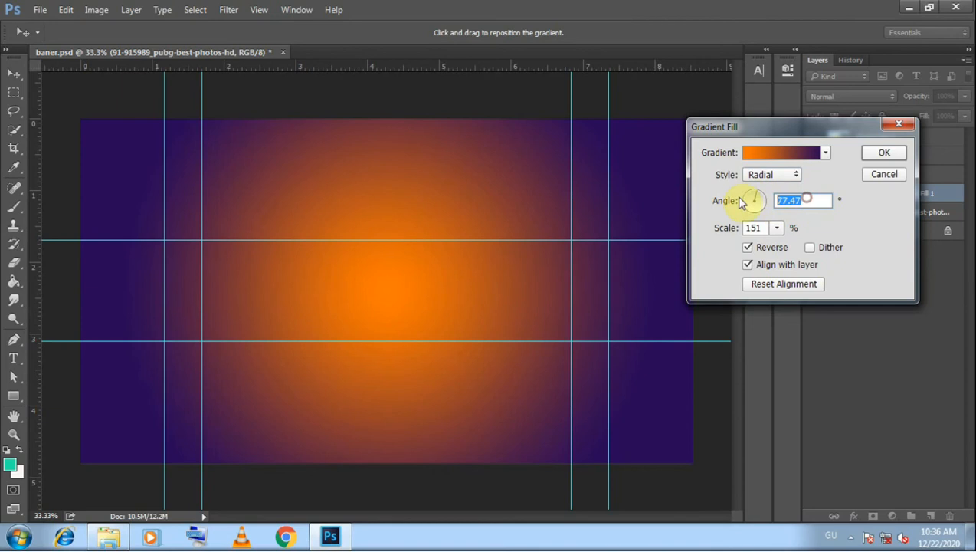
type("90")
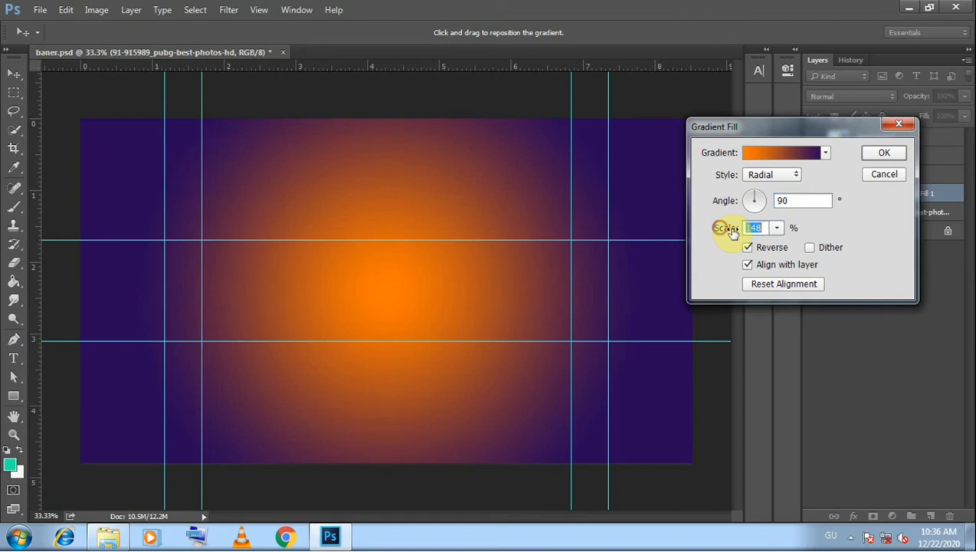
left_click_drag(731, 230, 743, 235)
left_click(881, 154)
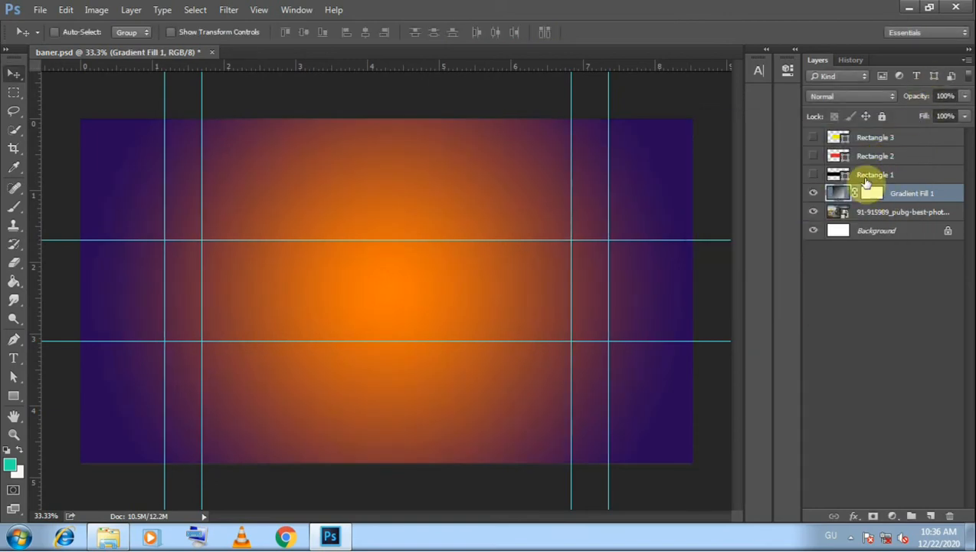
Step: Set the gradient fill layer's blend mode to Multiply so it tints the photo
left_click(852, 96)
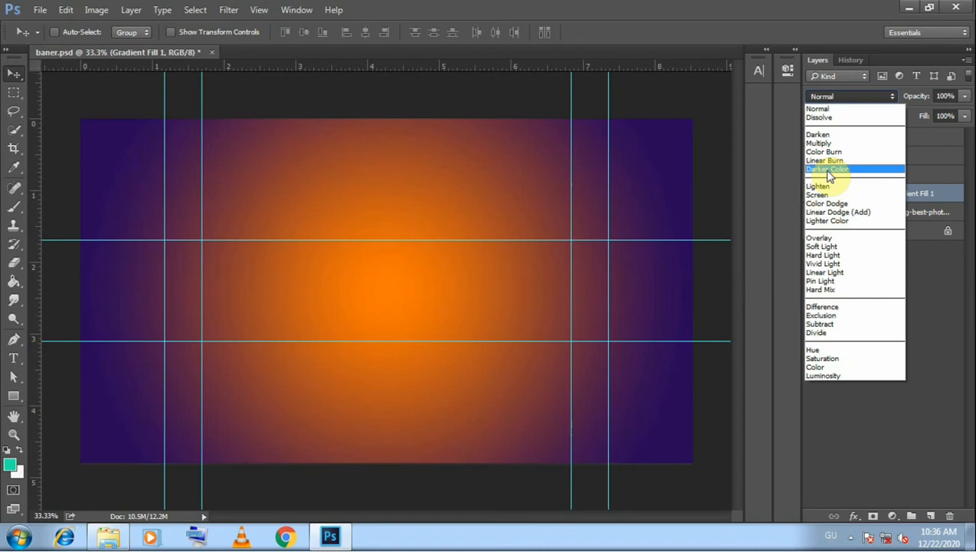
left_click(827, 143)
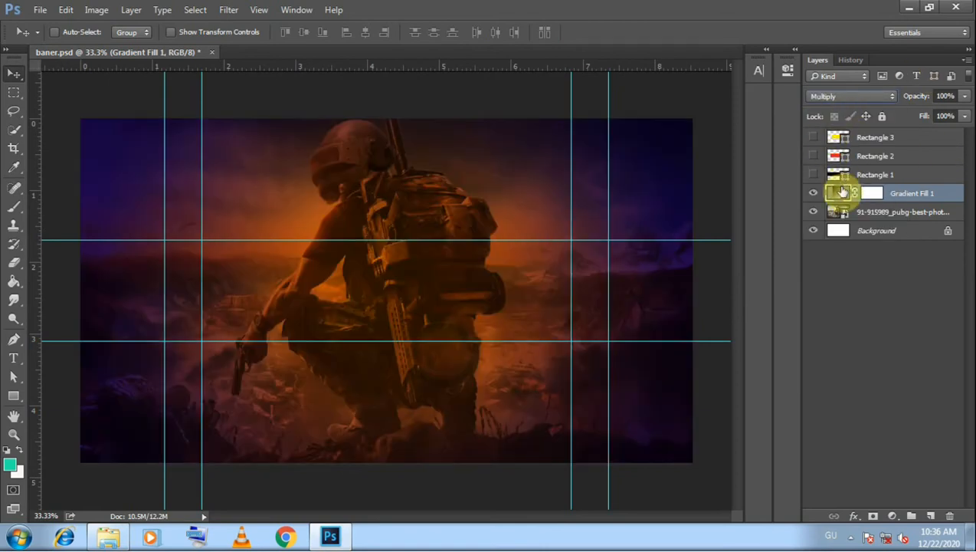
left_click_drag(918, 95, 943, 96)
Step: Duplicate the soldier photo layer beneath the gradient fill, keeping the default copy name
right_click(866, 217)
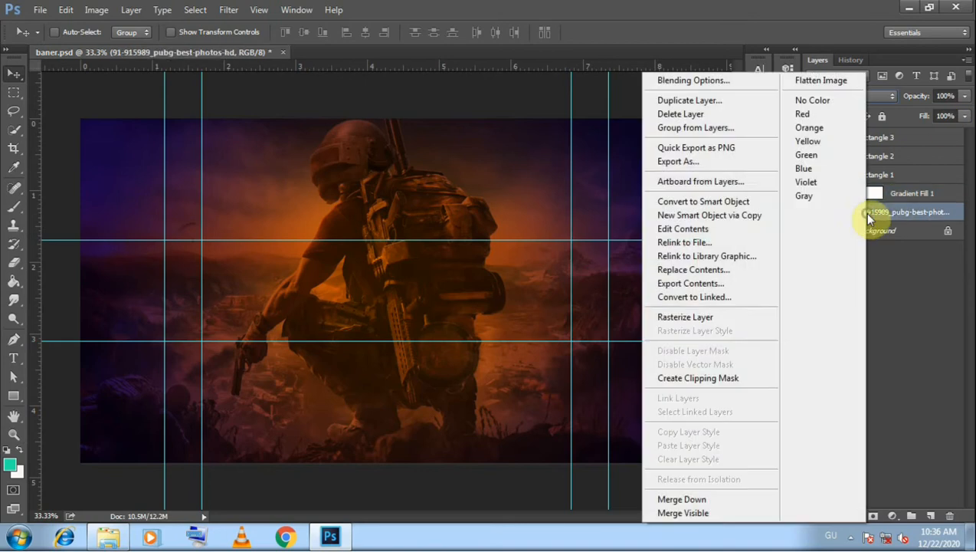
left_click(679, 103)
left_click(614, 159)
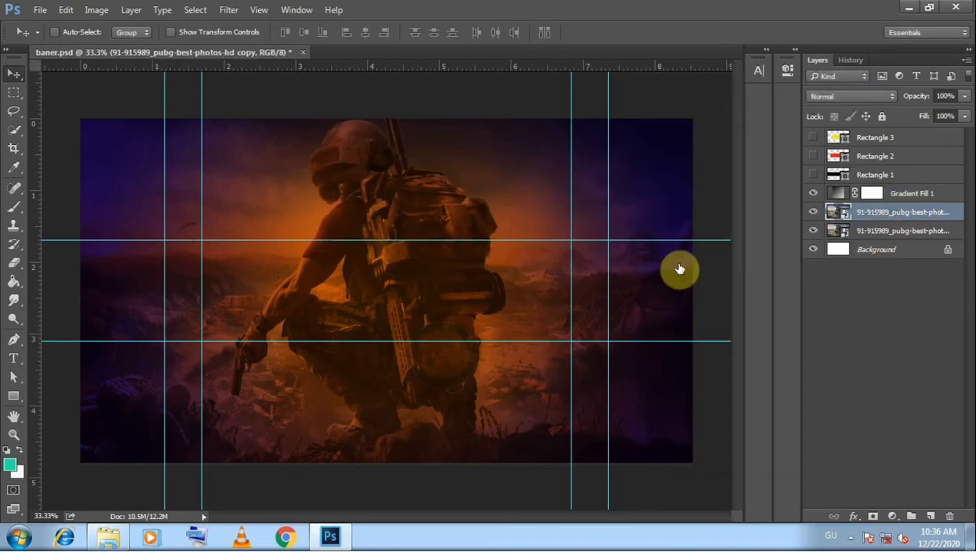
Step: Draw a filled circle about 414 px wide near the middle of the banner with the Ellipse tool
left_click(13, 395)
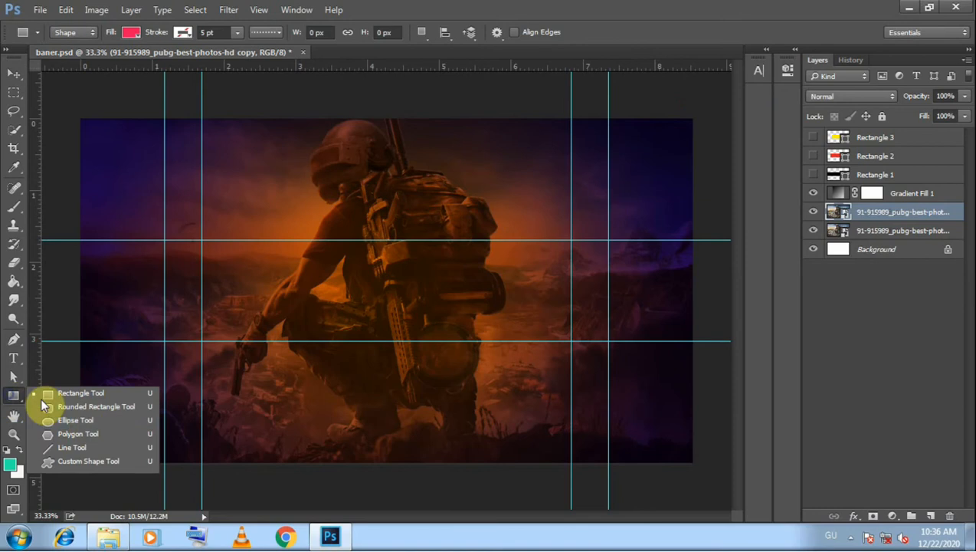
left_click(84, 420)
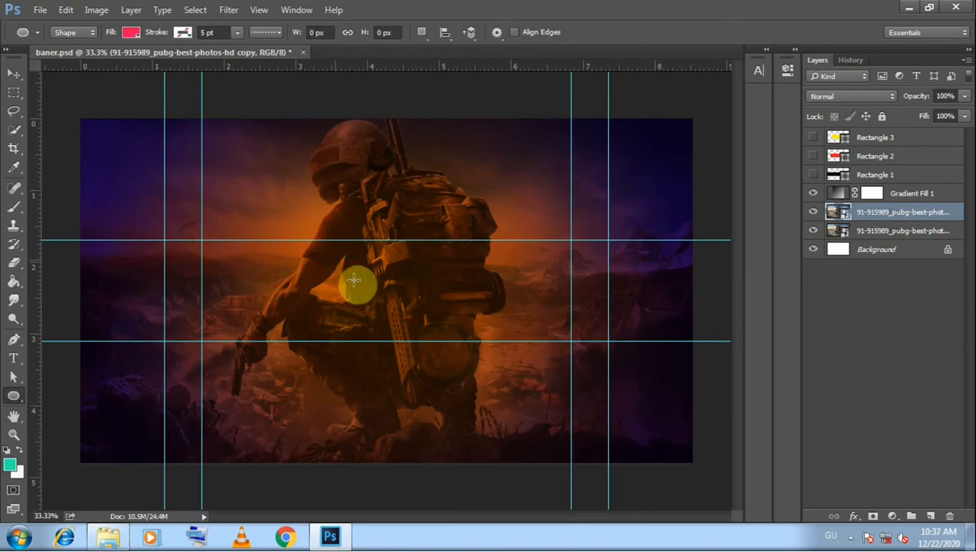
left_click_drag(354, 280, 475, 359)
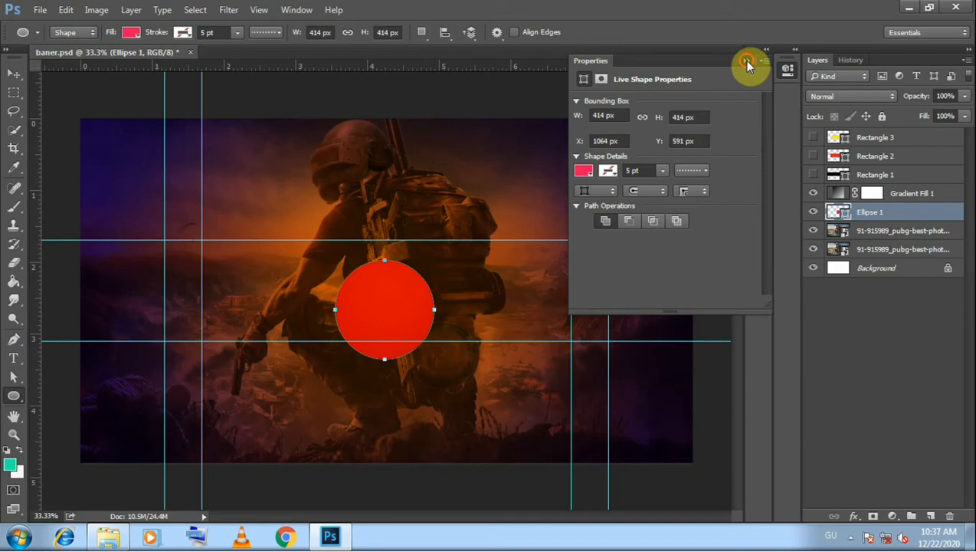
left_click(747, 61)
Step: Center the circle between the horizontal guides and scale it proportionally to about 82%
left_click(15, 74)
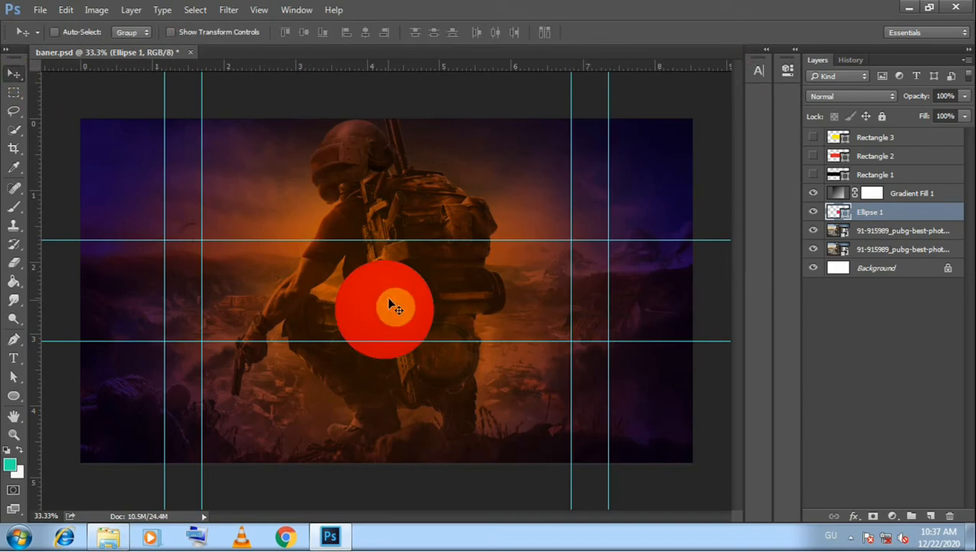
left_click_drag(389, 304, 388, 287)
key("ctrl")
key("ctrl+t")
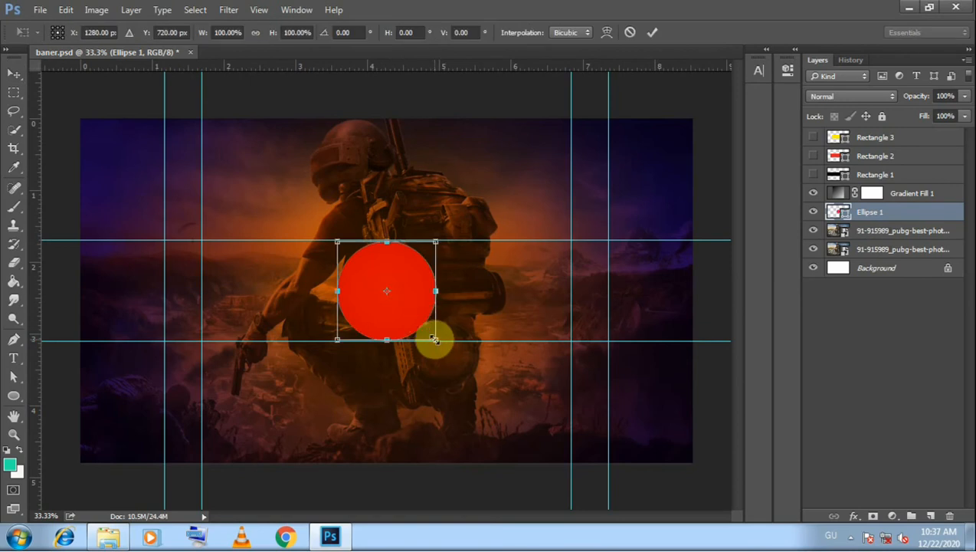
left_click_drag(434, 339, 426, 330)
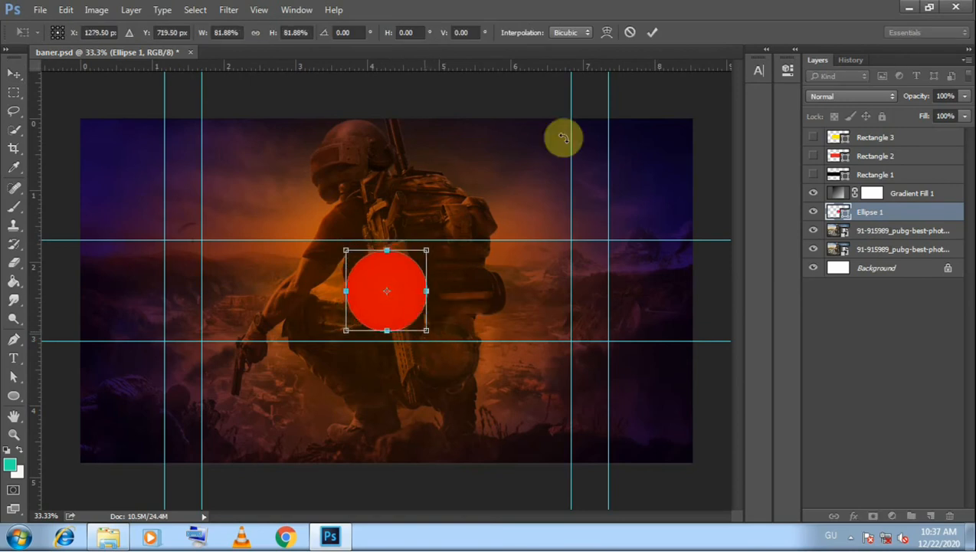
left_click(652, 33)
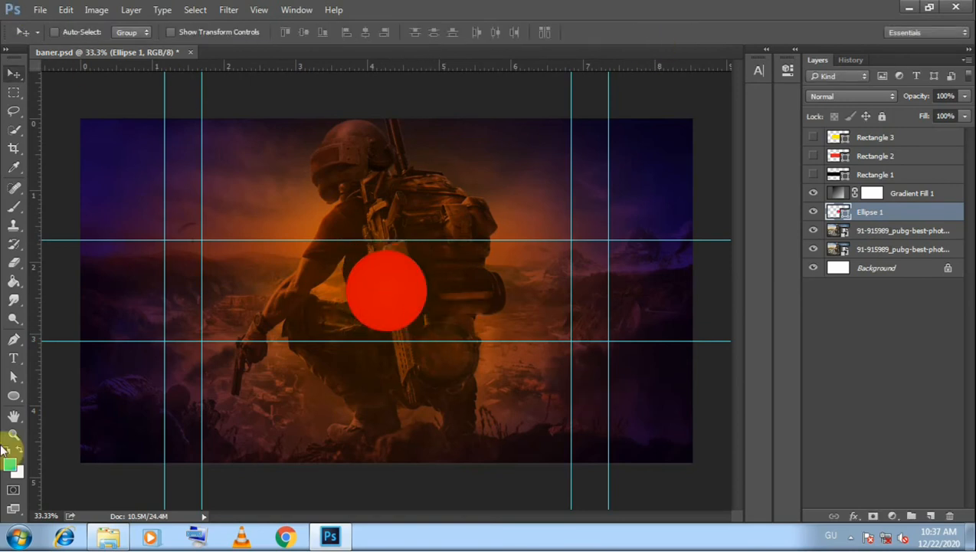
Step: Give the circle a white stroke with a solid line style
left_click(14, 396)
left_click(182, 33)
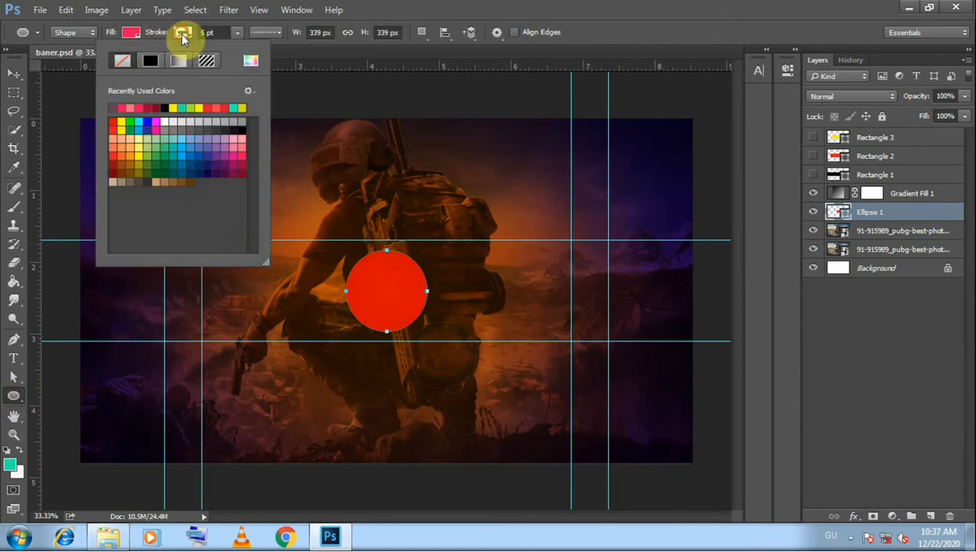
left_click(153, 61)
left_click(172, 113)
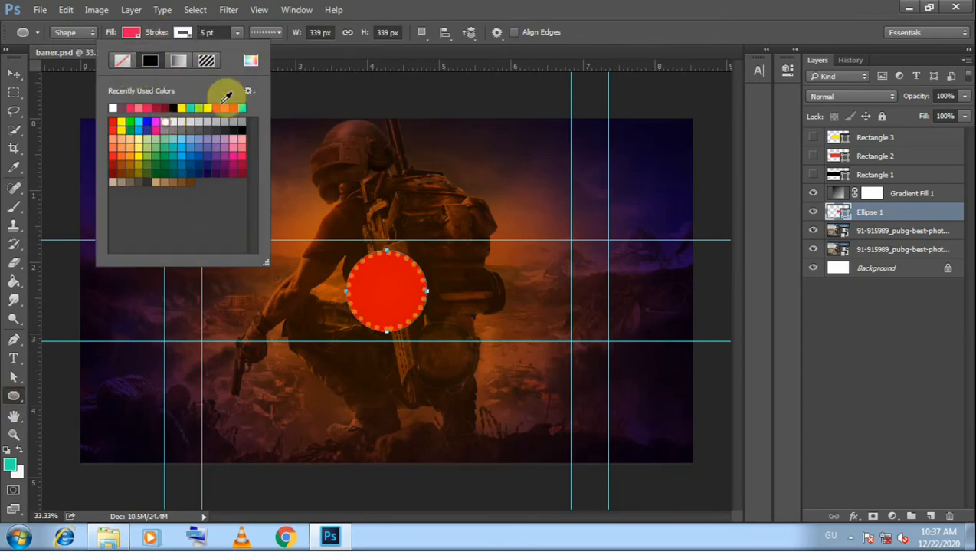
left_click(261, 32)
left_click(262, 32)
left_click(224, 80)
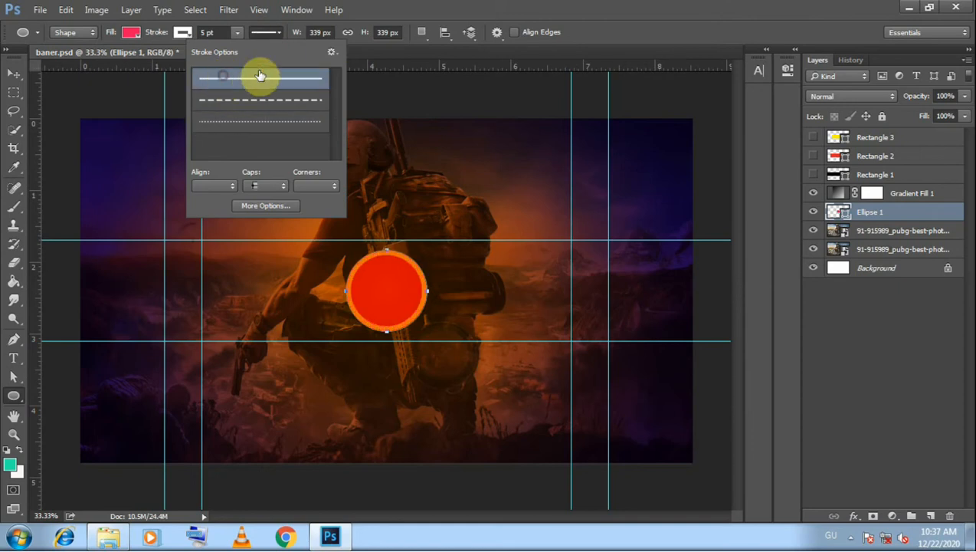
Step: Set the circle's stroke width to 3 pt
left_click(239, 33)
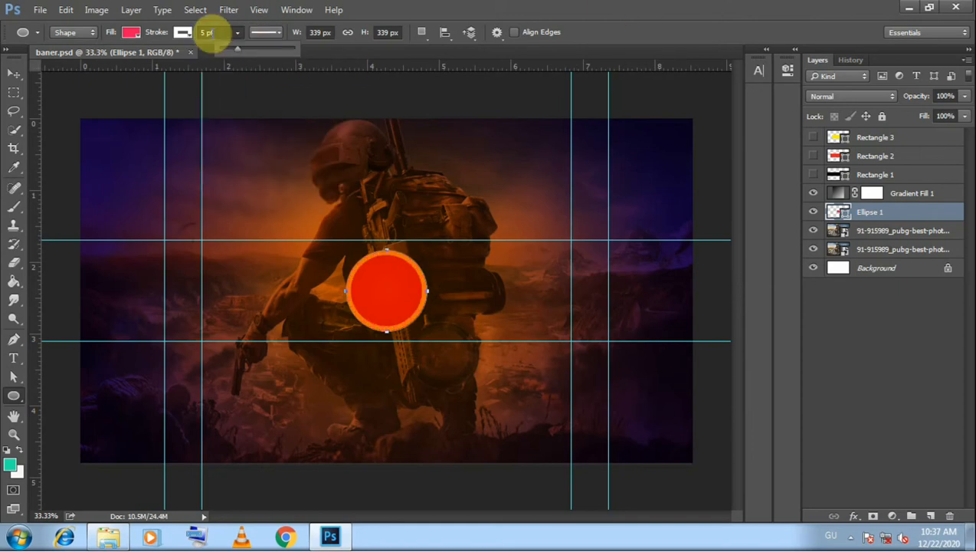
left_click_drag(206, 33, 185, 32)
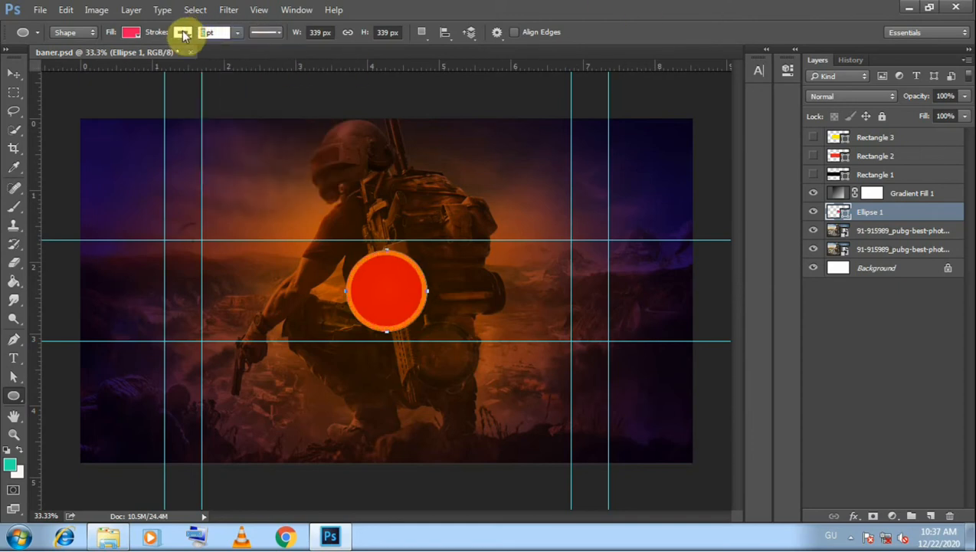
type("3")
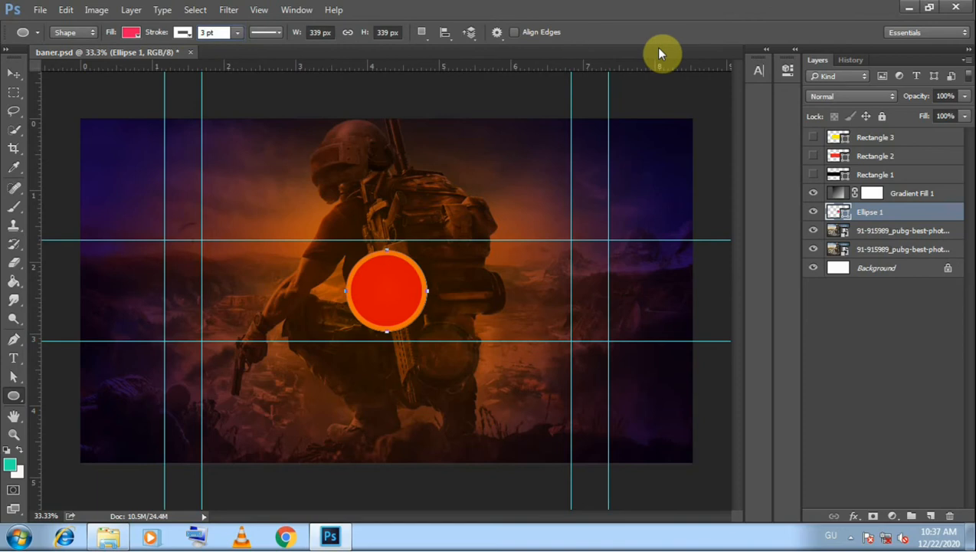
left_click(15, 73)
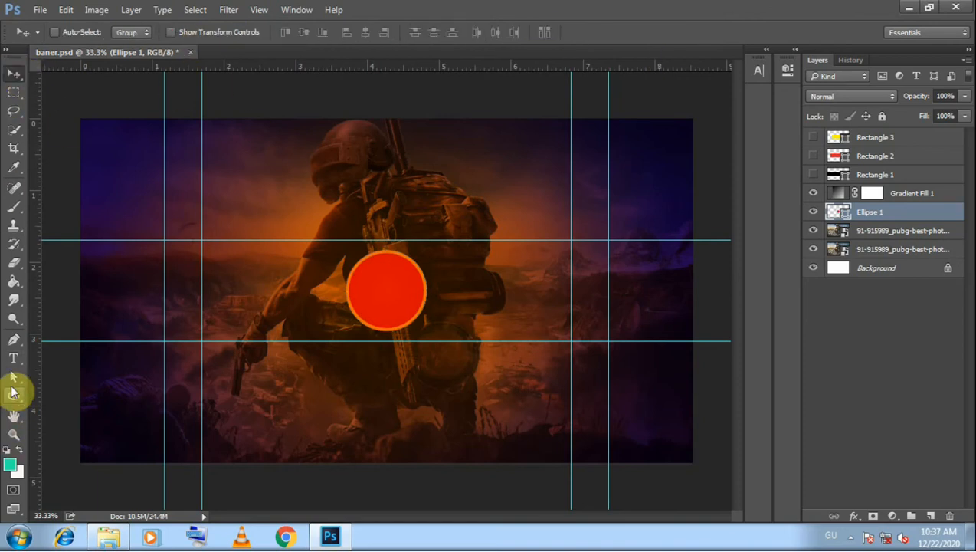
Step: Move the Ellipse 1 layer above Gradient Fill 1 in the layer order
left_click(13, 393)
left_click(131, 33)
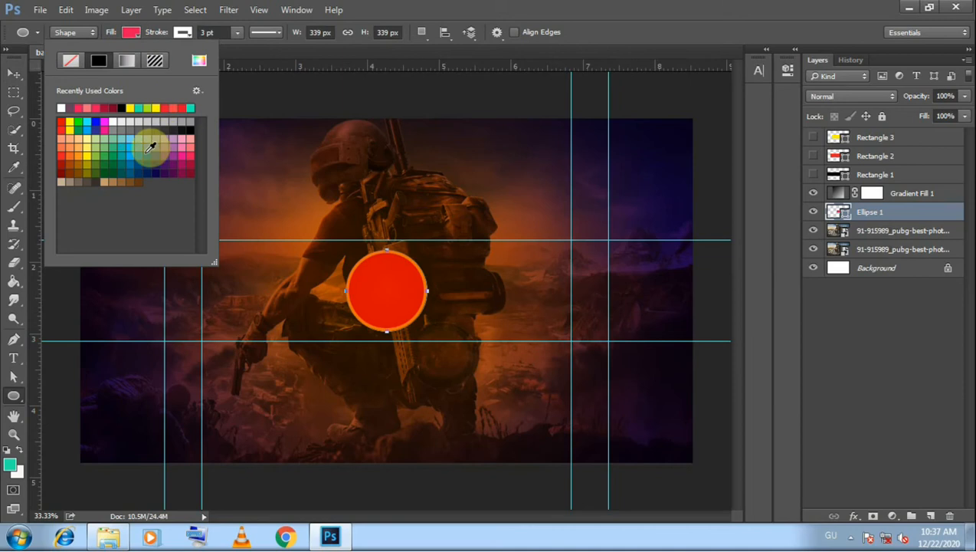
mouse_move(900, 198)
left_mouse_down()
mouse_move(898, 213)
mouse_move(881, 184)
mouse_move(882, 191)
left_mouse_up()
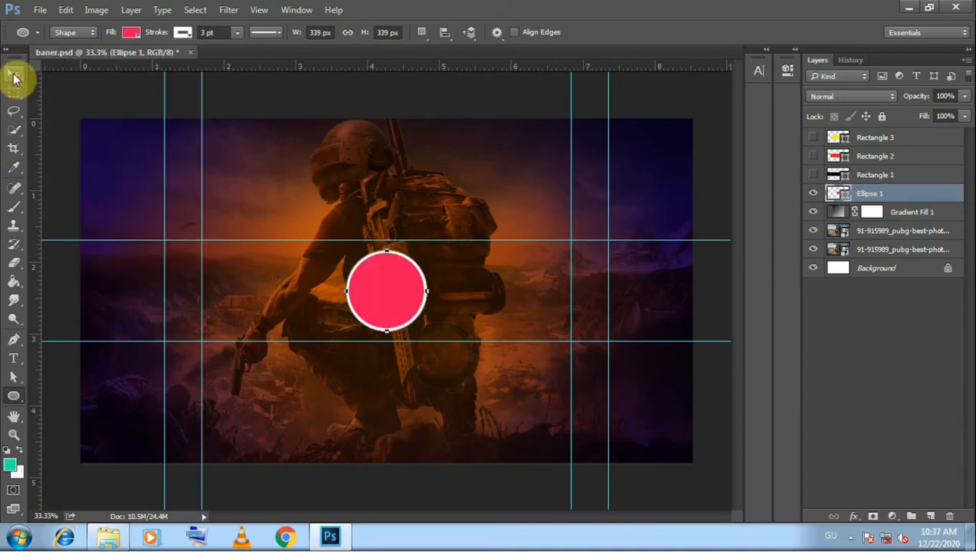
left_click(13, 75)
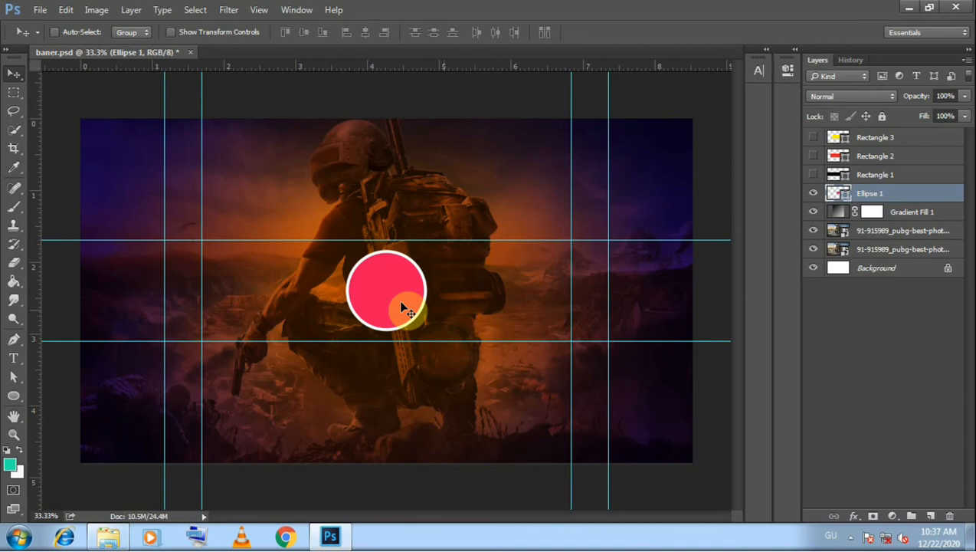
Step: Move the upper PUBG photo layer above Ellipse 1 and clip it to the circle
left_click(850, 233)
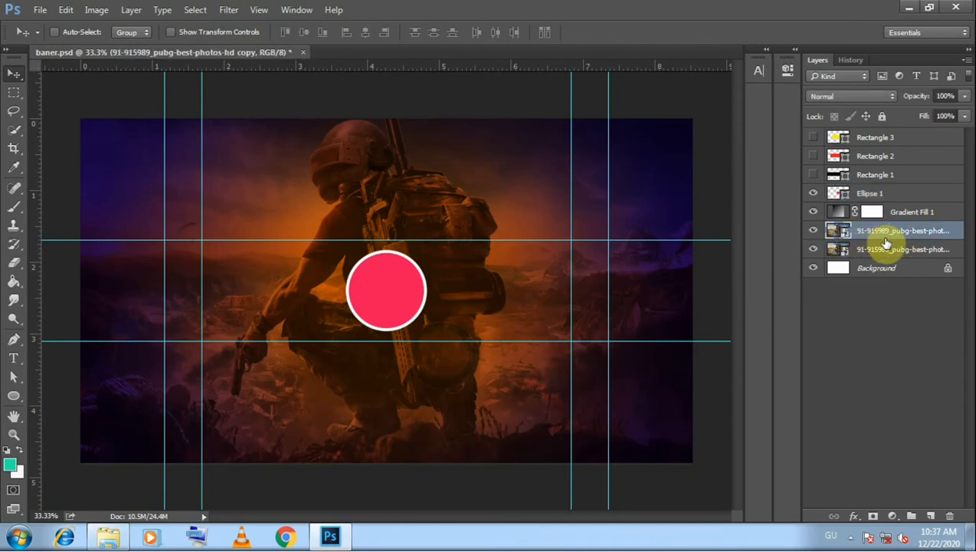
left_click_drag(870, 232, 872, 191)
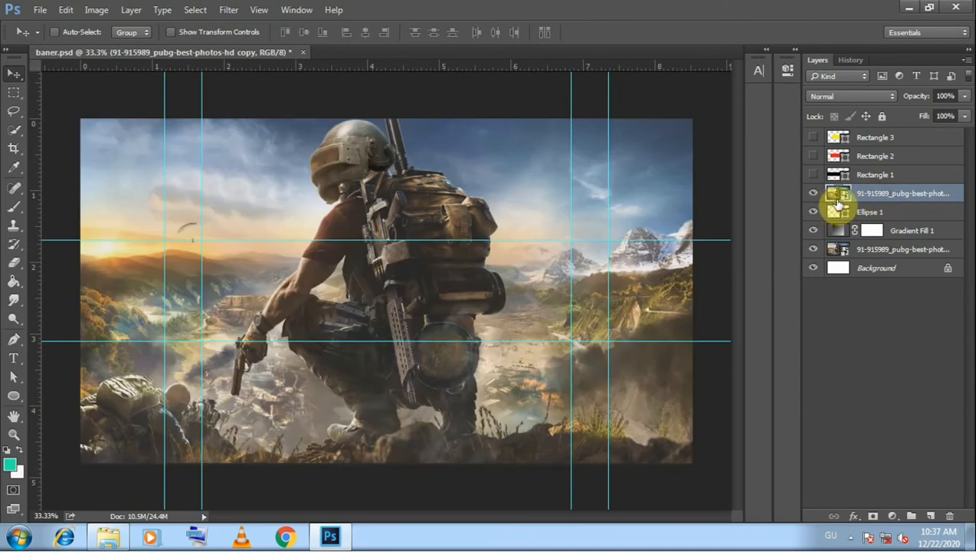
key("super")
key("super")
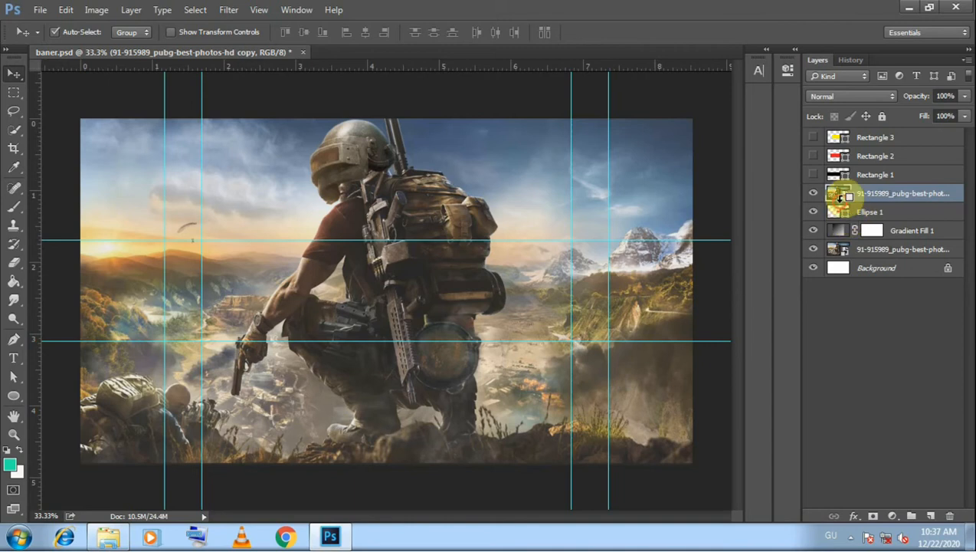
left_click(841, 197, "alt")
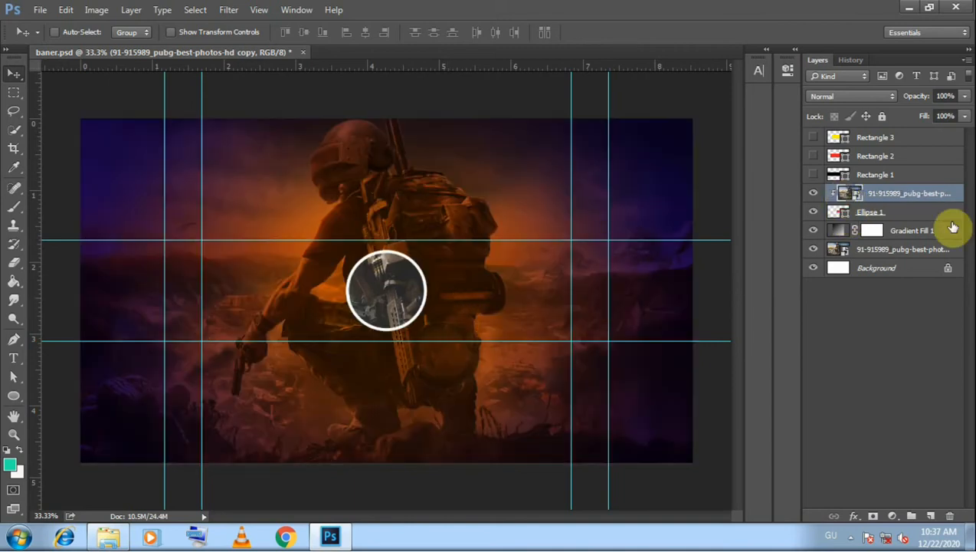
Step: Scale the clipped photo proportionally about its center to roughly 8% and position the soldier inside the circle
key("ctrl+t")
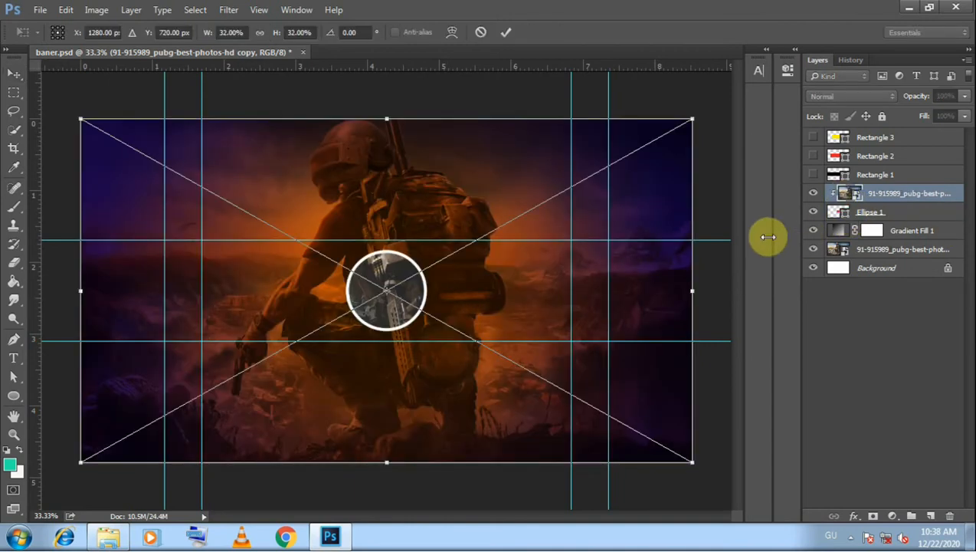
left_click_drag(689, 122, 461, 256)
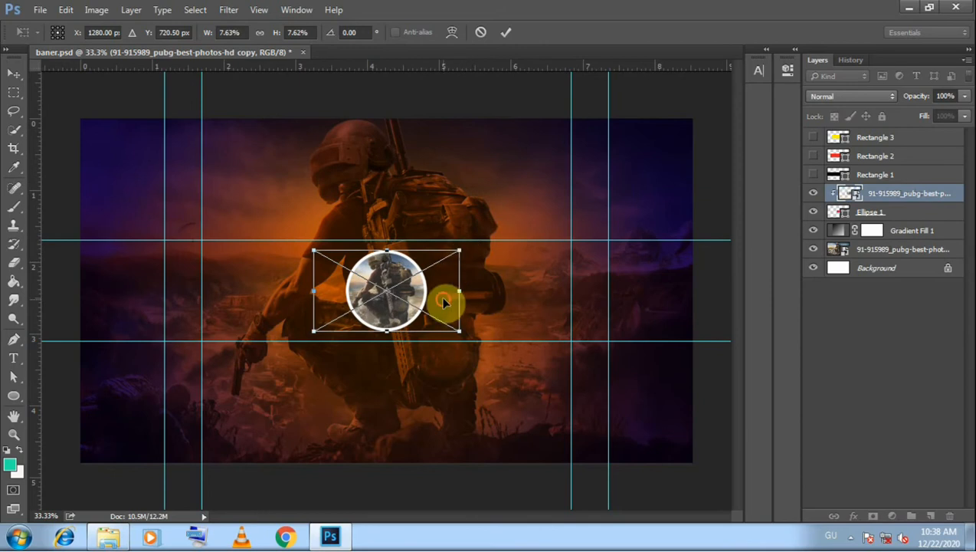
left_click_drag(442, 300, 447, 301)
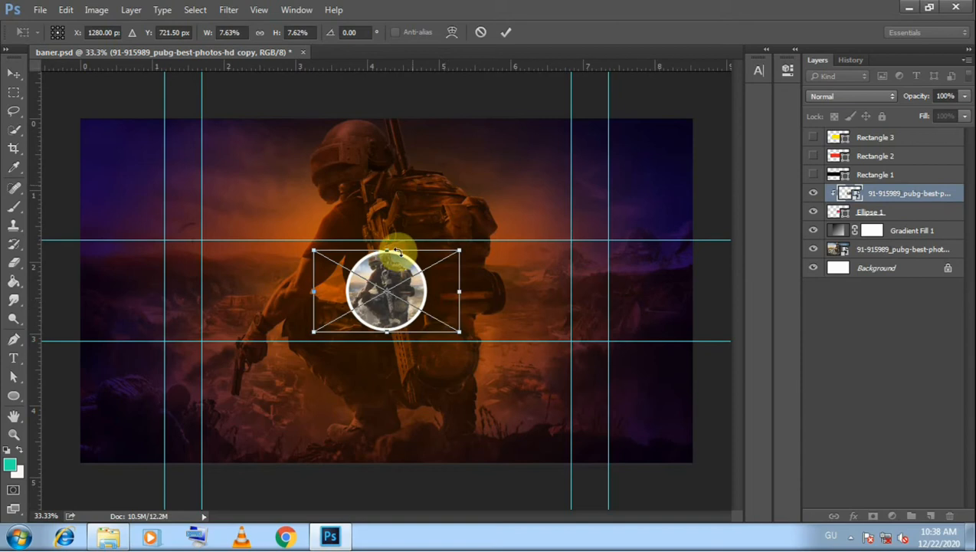
left_click_drag(465, 250, 468, 245)
left_click_drag(405, 287, 410, 279)
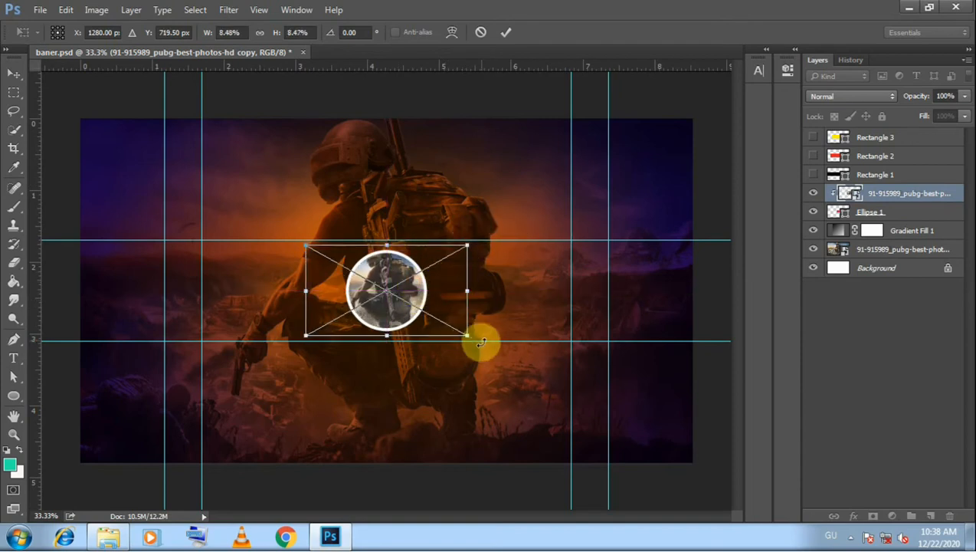
left_click_drag(468, 334, 458, 328)
left_click(506, 33)
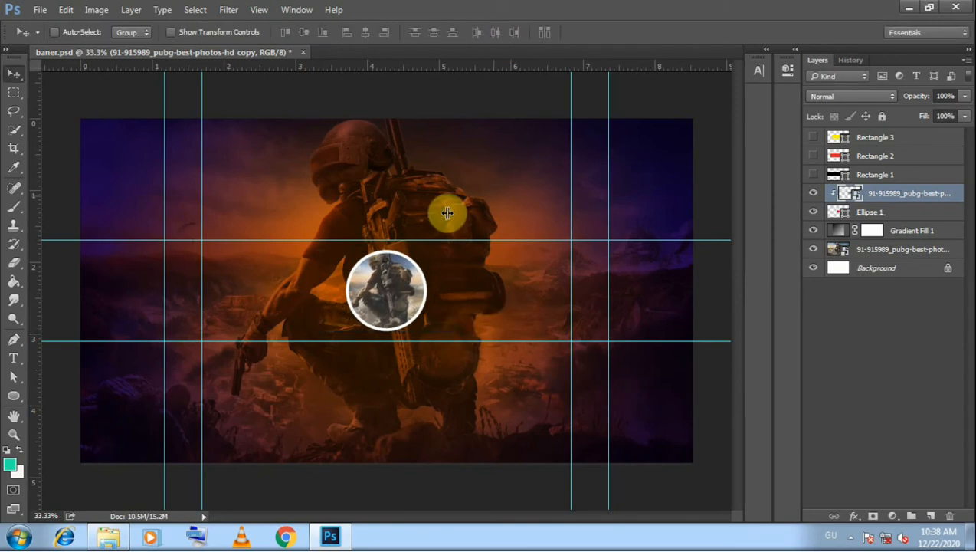
left_click_drag(389, 275, 389, 272)
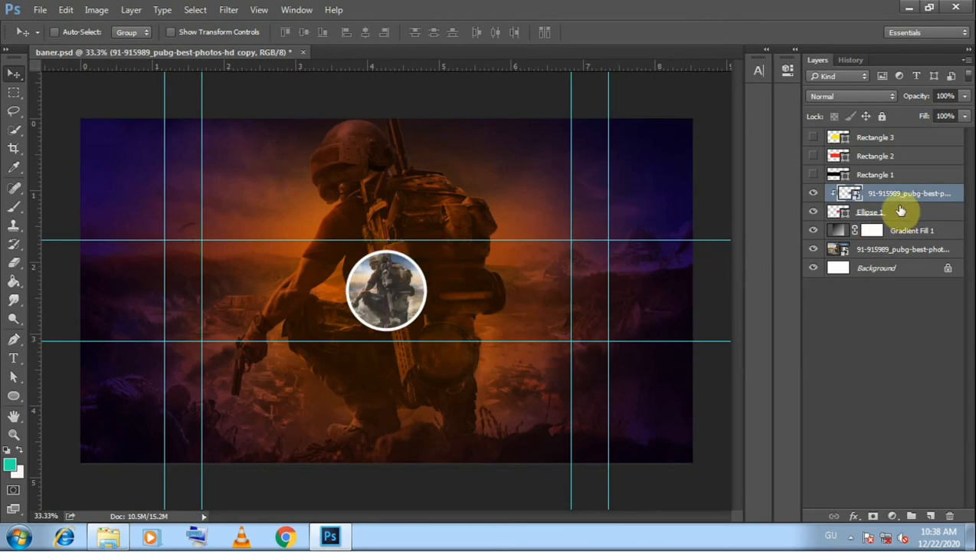
Step: Switch the active shape tool to the Rounded Rectangle Tool
left_click(15, 400)
right_click(14, 399)
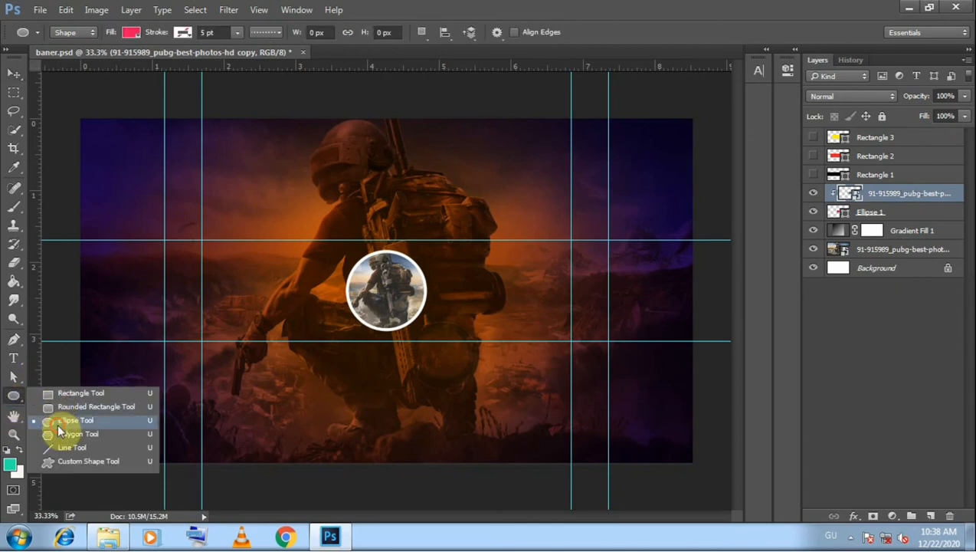
left_click(58, 423)
right_click(13, 396)
left_click(69, 406)
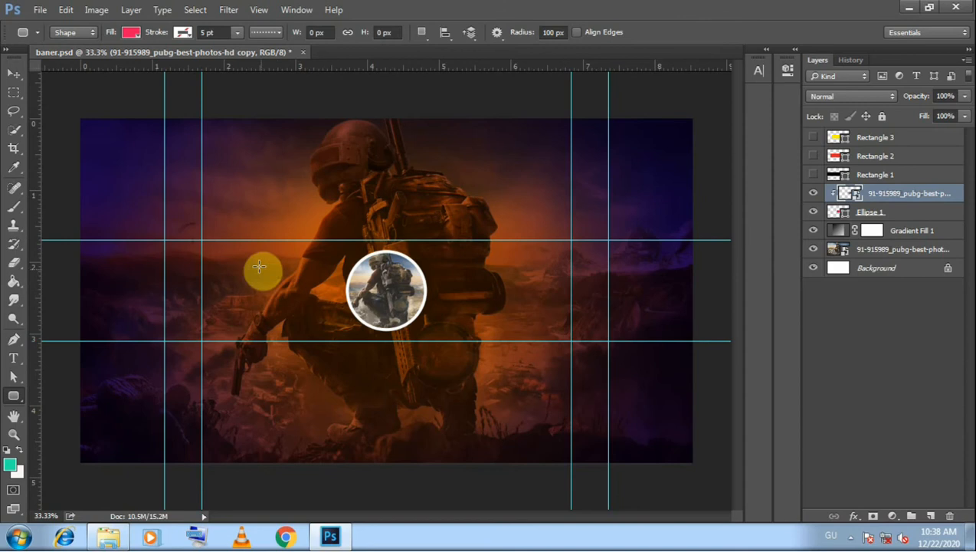
Step: Try to draw a rounded rectangle about 1197 by 267 px over the circle and set its corner radii to 500 px
left_click_drag(259, 266, 544, 331)
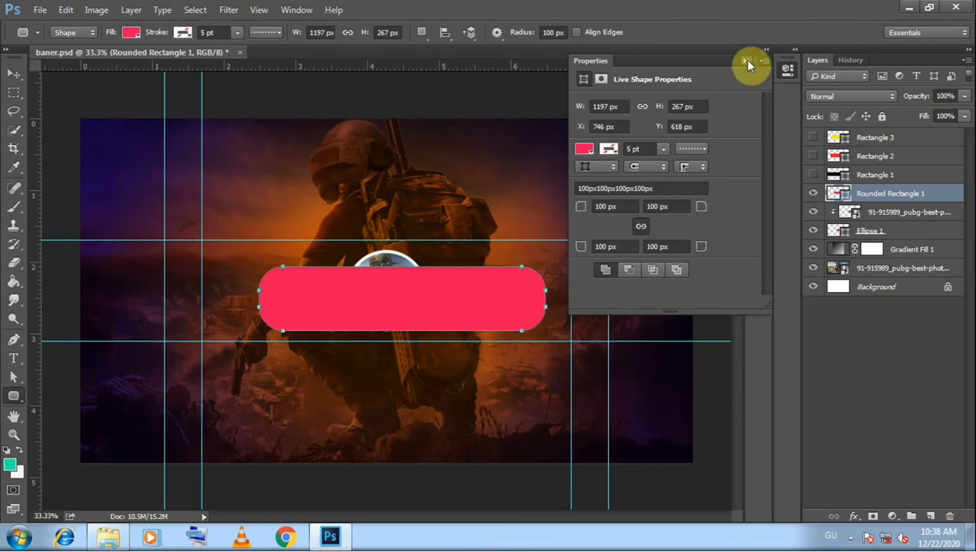
left_click_drag(607, 206, 580, 207)
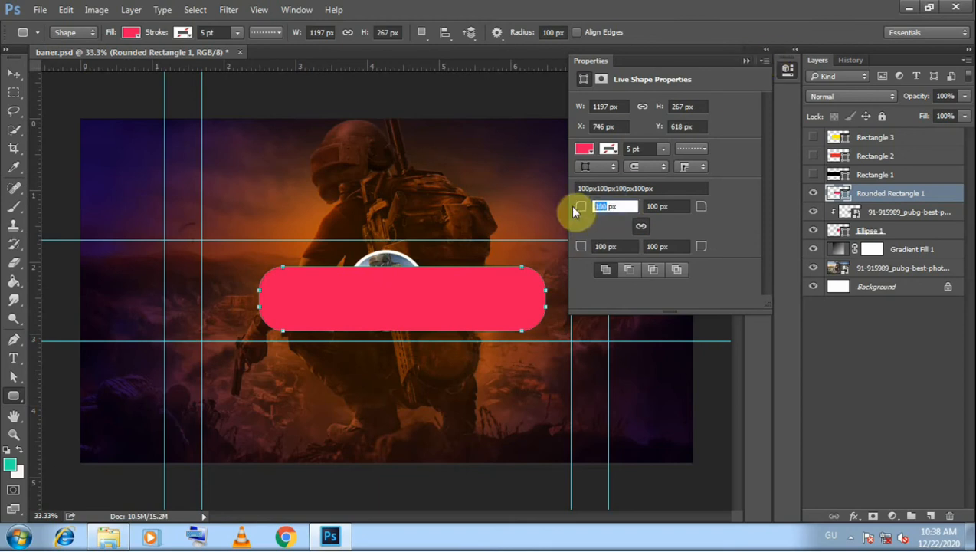
type("500")
left_click(657, 206)
left_click_drag(658, 206, 636, 207)
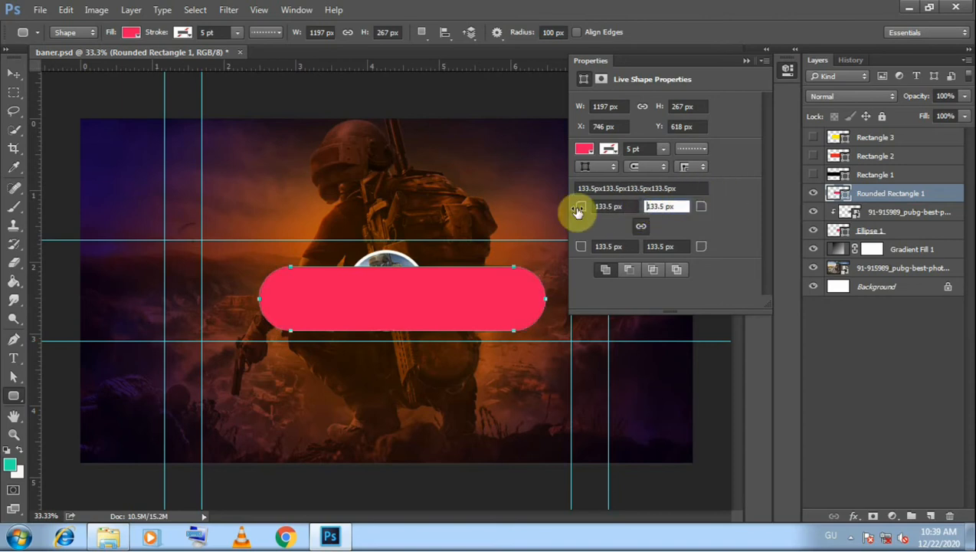
left_click_drag(617, 208, 580, 206)
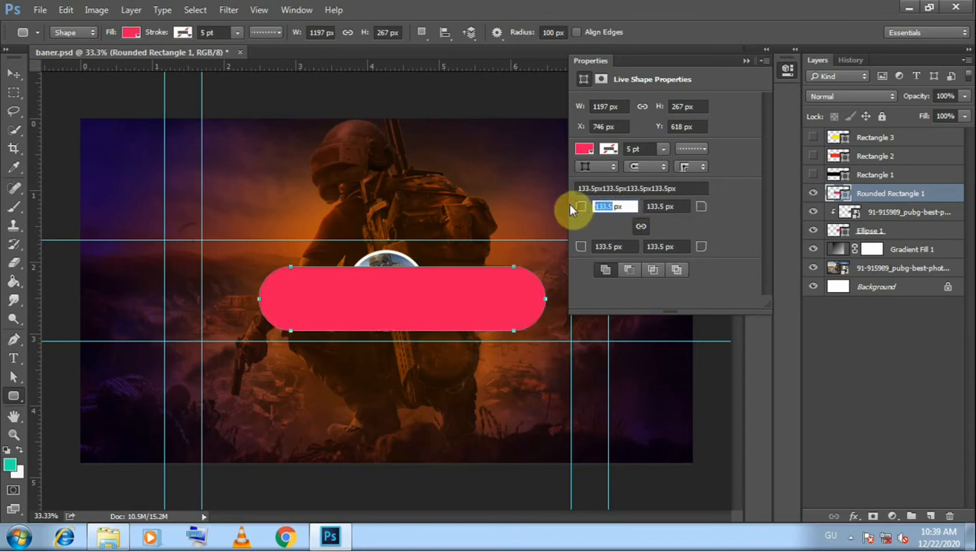
type("500")
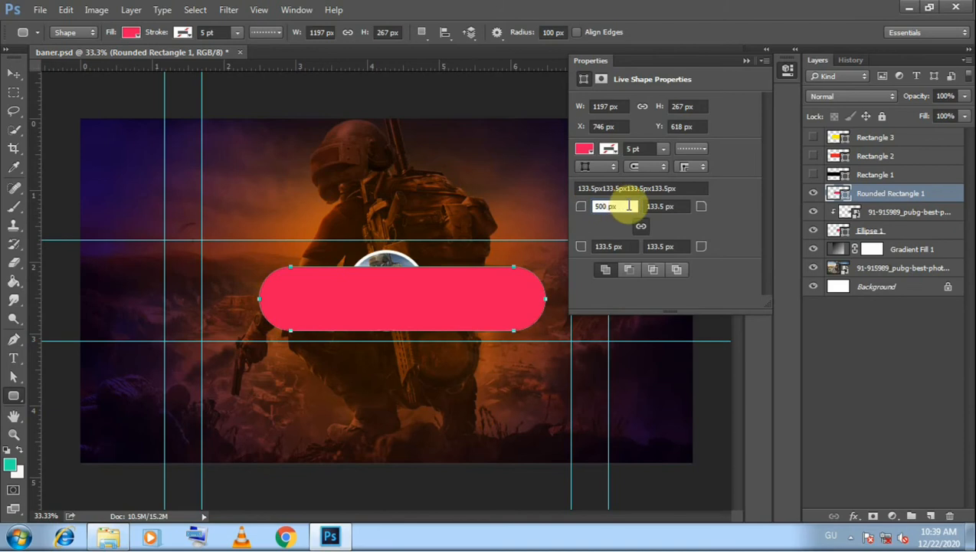
Step: Undo the stray second rounded rectangle and the first one drawn over the circle
left_click_drag(512, 266, 202, 164)
left_click(746, 60)
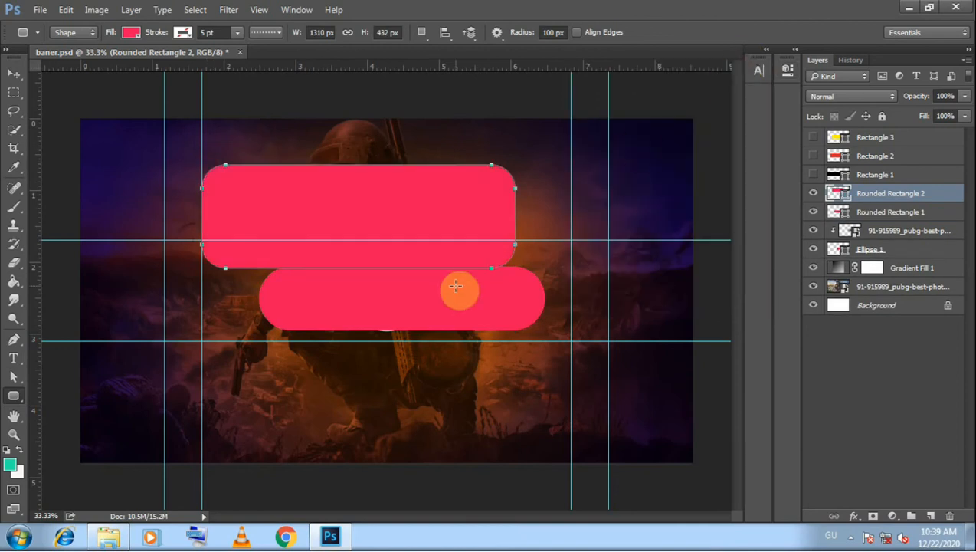
key("ctrl+z")
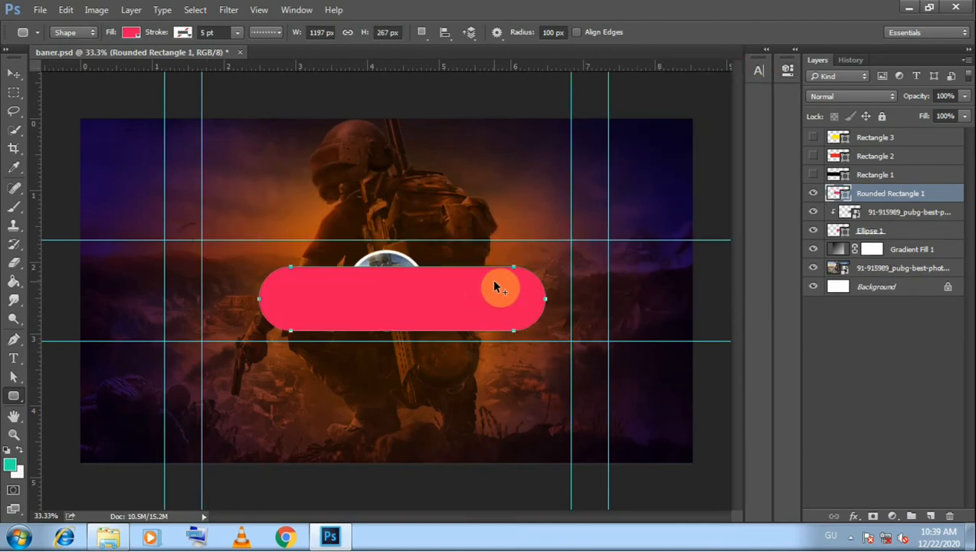
key("ctrl+z")
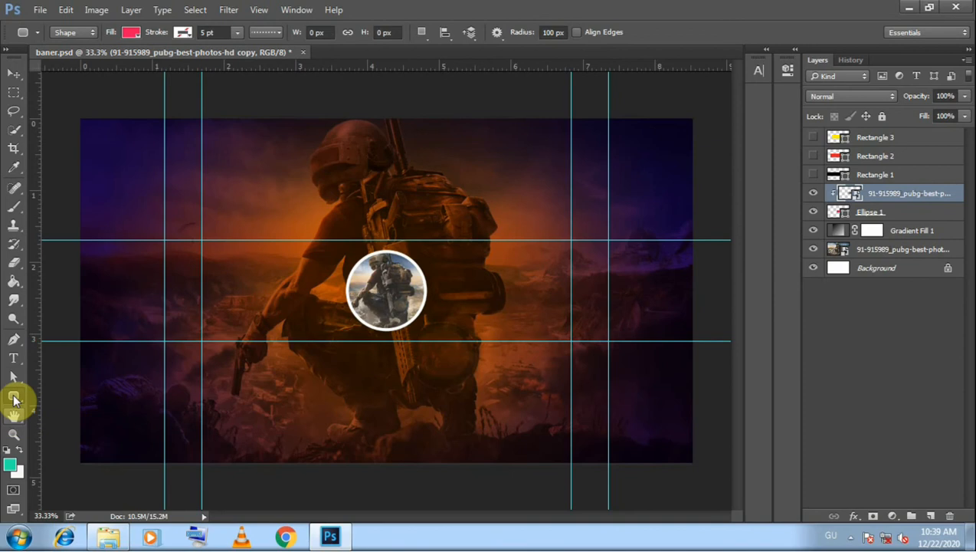
Step: Set the corner radius to 500 px and draw a circle-high rounded rectangle about 708 by 336 px, extending right from the circle's center
double_click(553, 33)
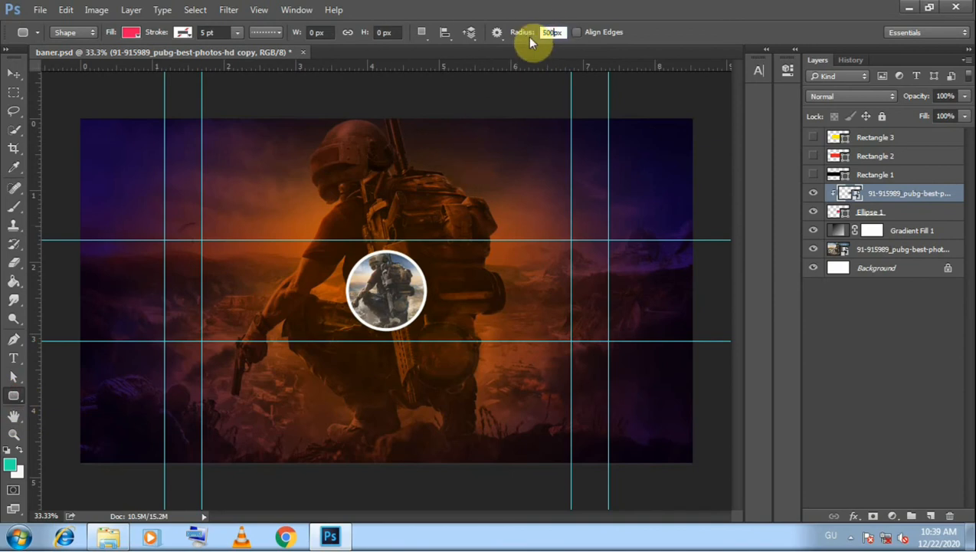
key("Return")
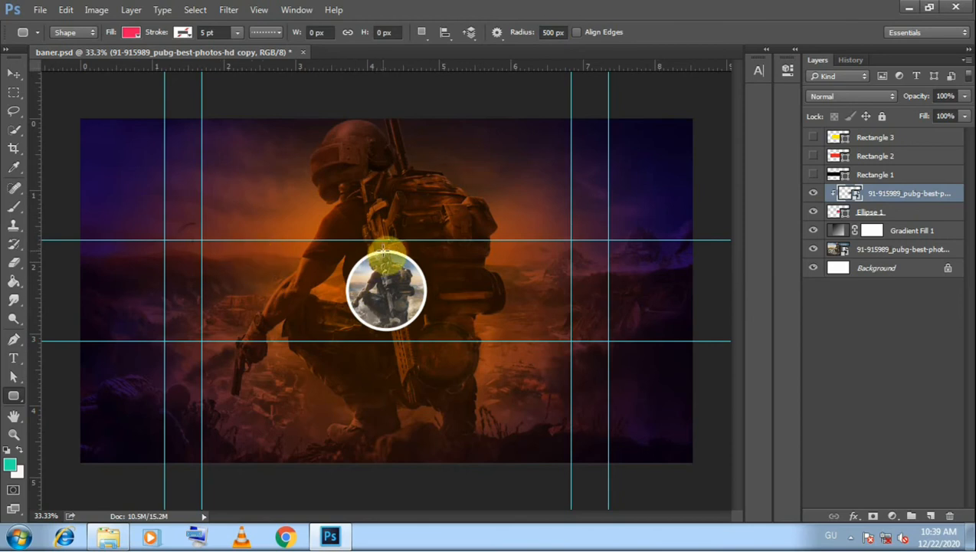
left_click_drag(385, 249, 552, 331)
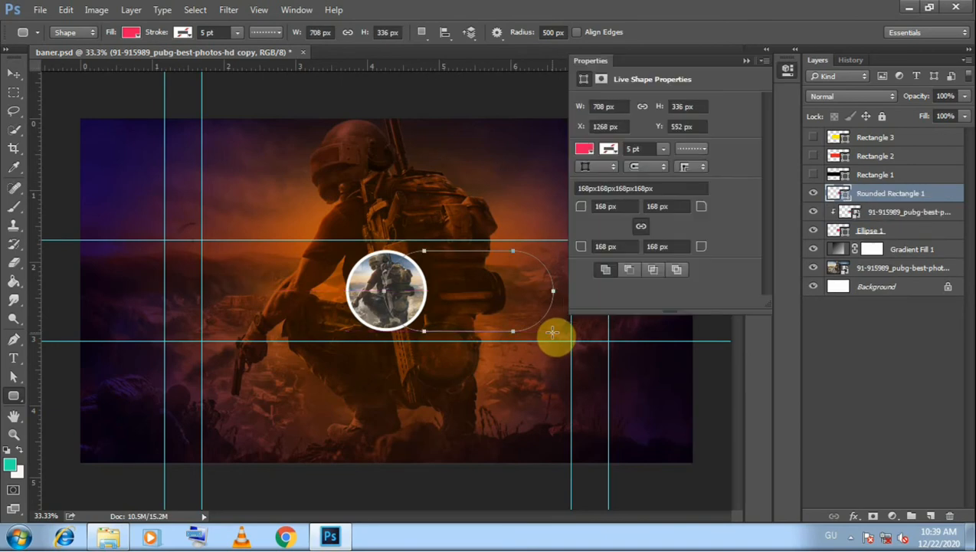
left_click(746, 61)
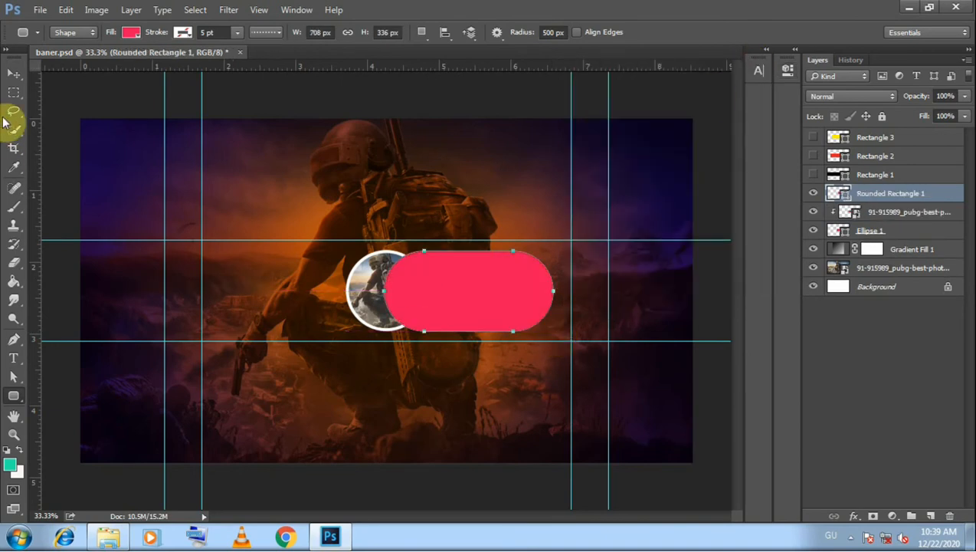
Step: Center the rounded rectangle on the circle and widen it equally on both sides to about 1176 px
left_click(15, 75)
left_click_drag(457, 285, 377, 283)
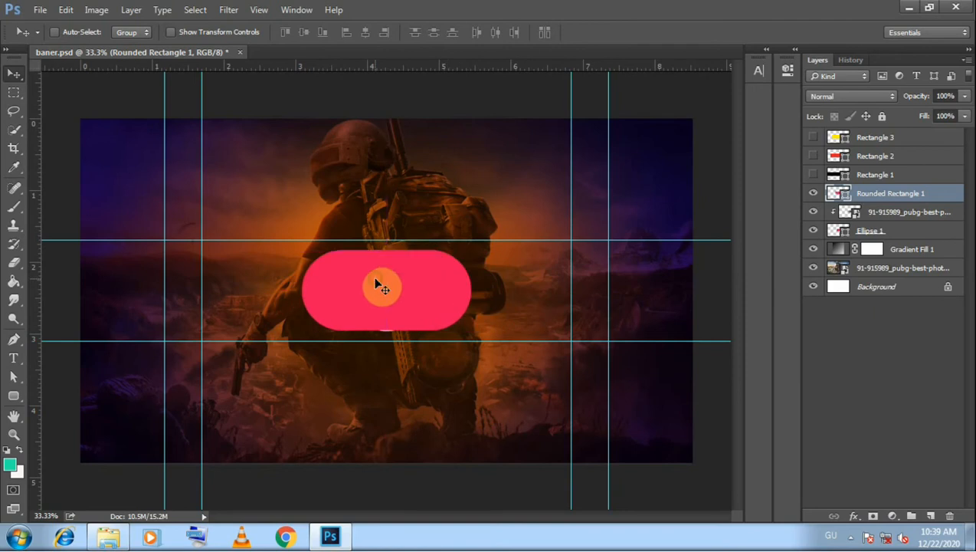
key("ctrl+t")
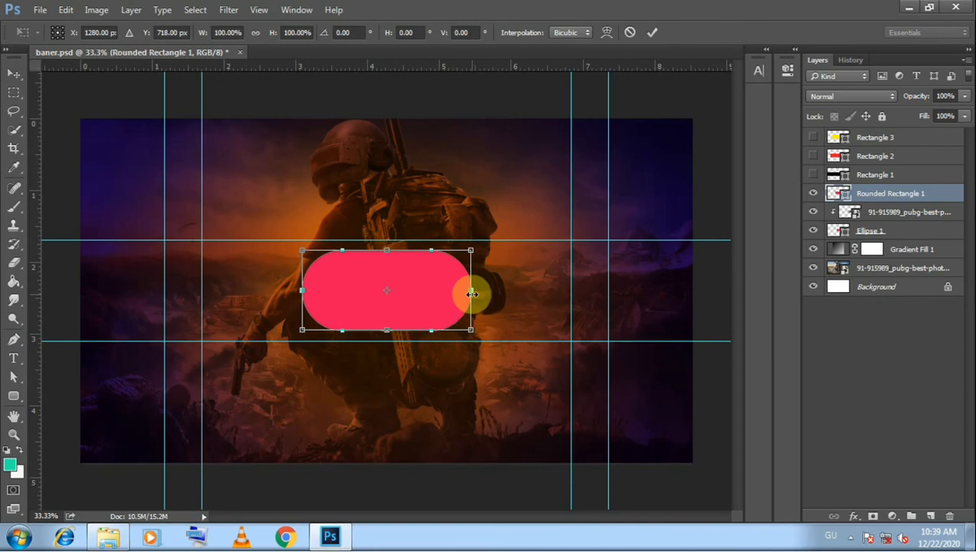
left_click_drag(471, 293, 528, 291)
left_click(652, 32)
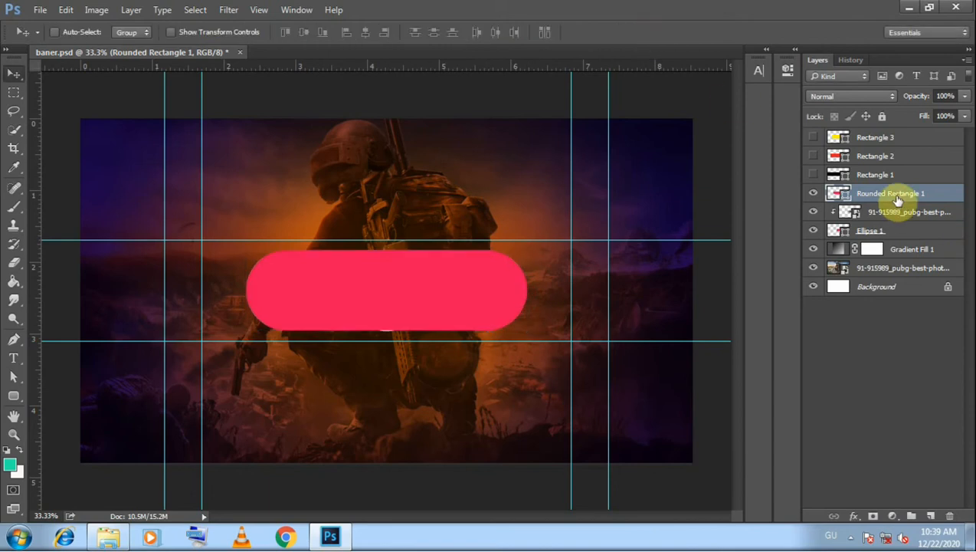
Step: Move the Rounded Rectangle 1 layer below Ellipse 1 and change its fill color to blue
left_click_drag(898, 199, 882, 237)
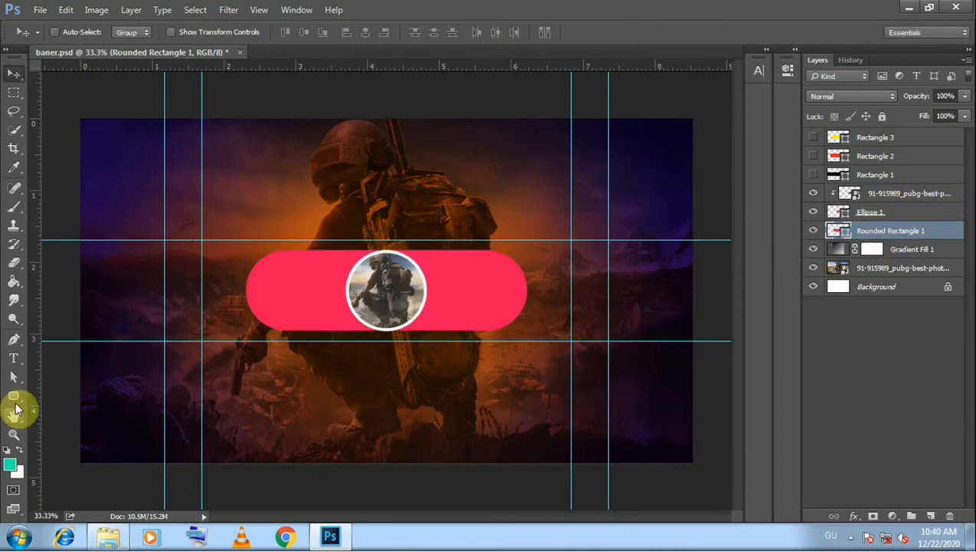
left_click(14, 396)
left_click(131, 32)
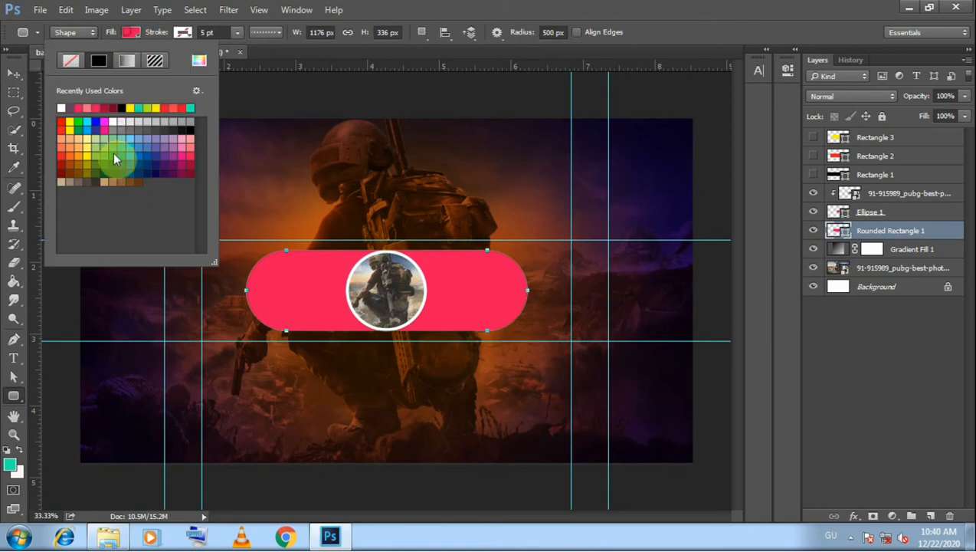
left_click(137, 159)
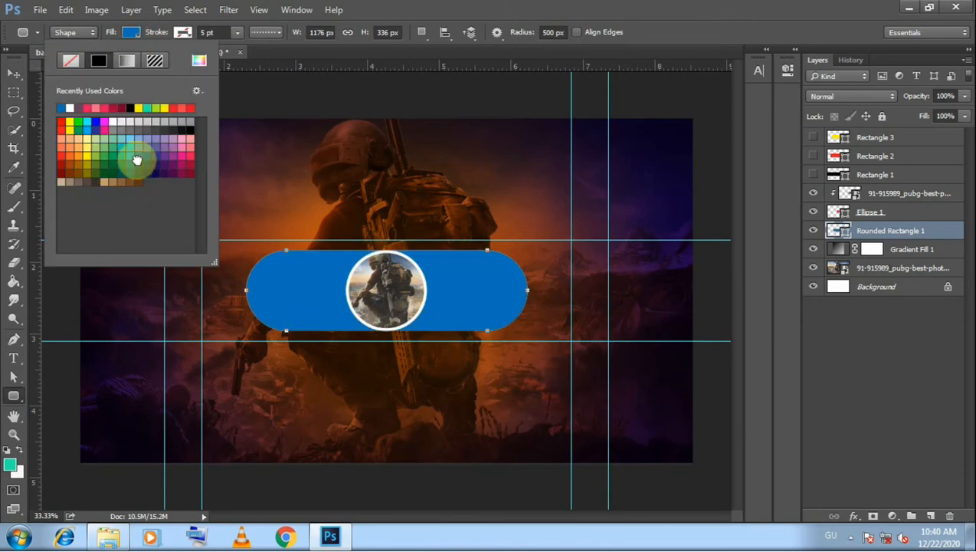
left_click(684, 9)
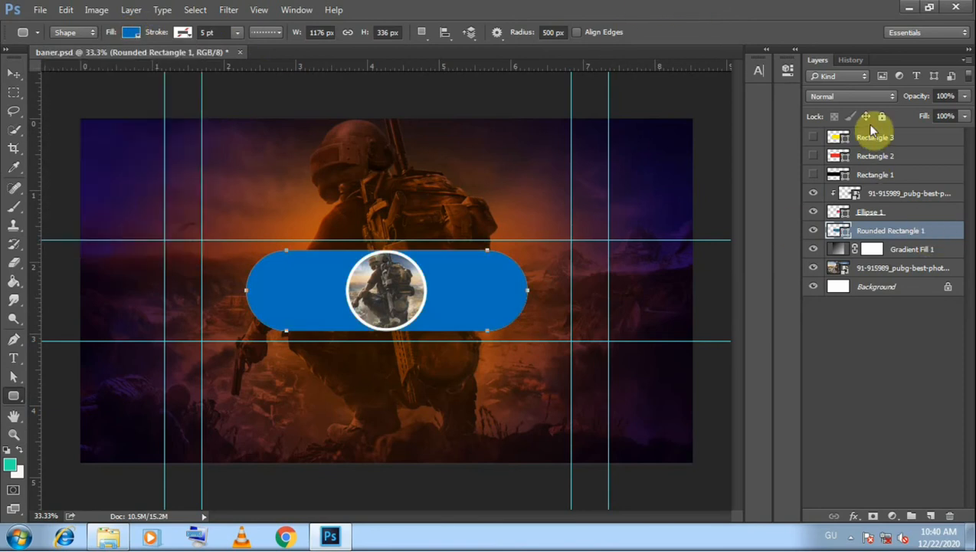
Step: Set the Rounded Rectangle 1 layer's blend mode to Vivid Light and its opacity to 88%, comparing other blend modes first
left_click(868, 97)
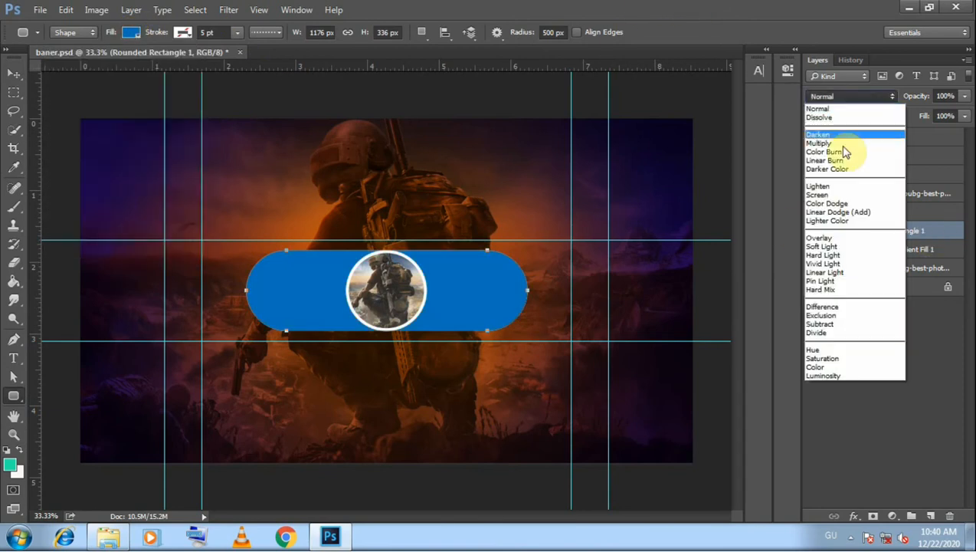
left_click(819, 186)
scroll(846, 95, "down", 1)
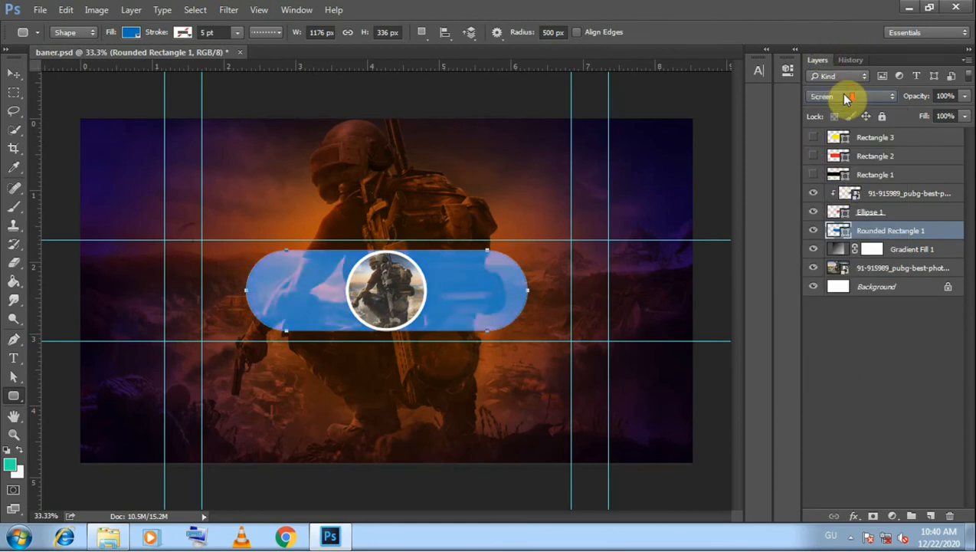
scroll(843, 96, "down", 1)
left_click(843, 96)
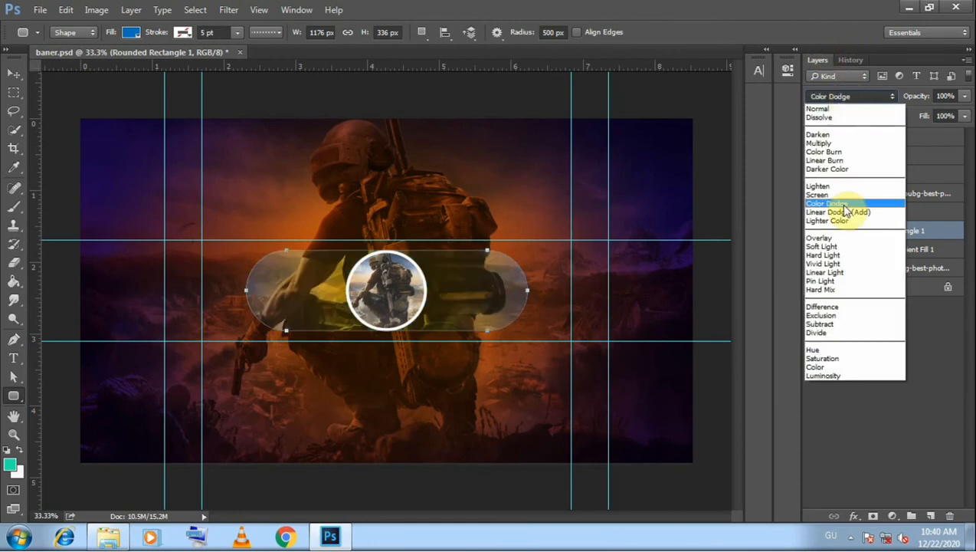
left_click(829, 153)
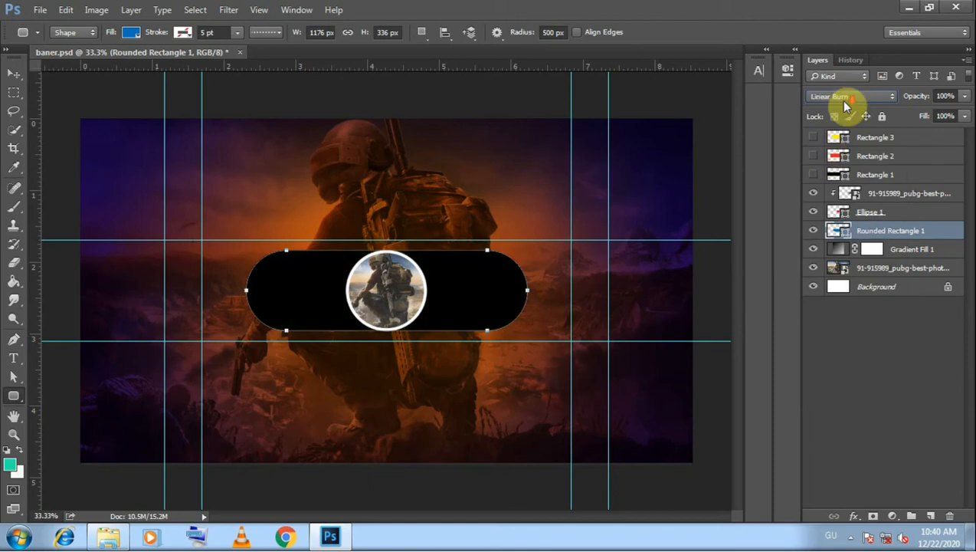
scroll(842, 98, "down", 4)
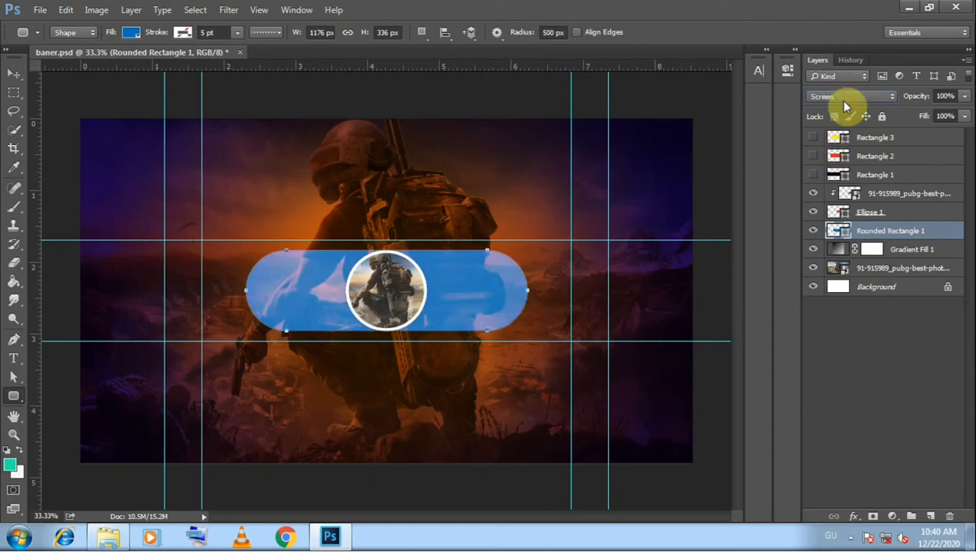
scroll(845, 98, "down", 1)
scroll(845, 98, "up", 2)
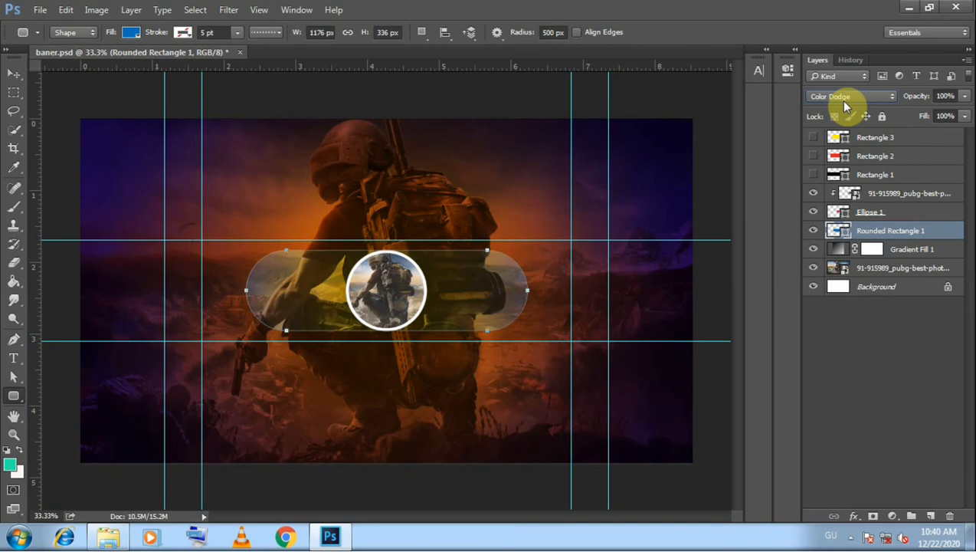
scroll(839, 100, "down", 3)
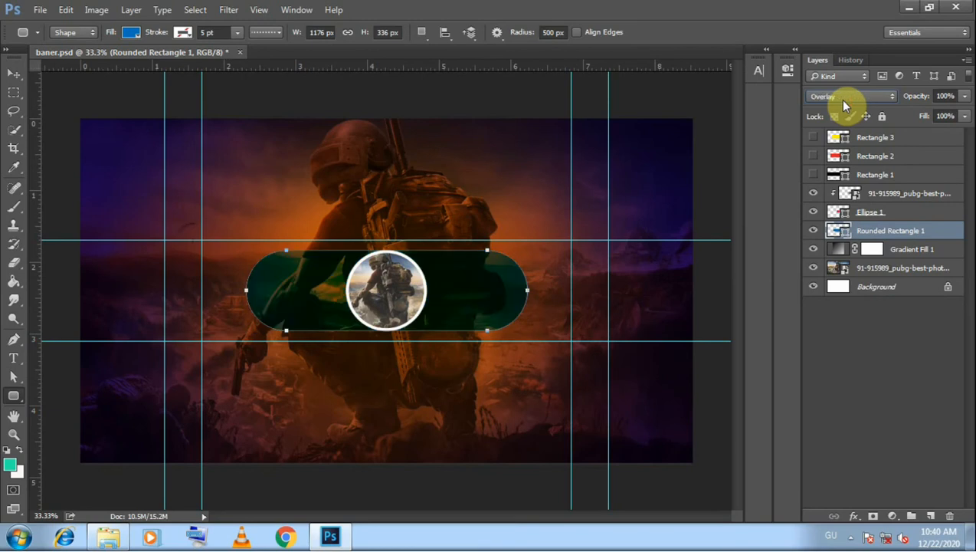
scroll(843, 101, "down", 1)
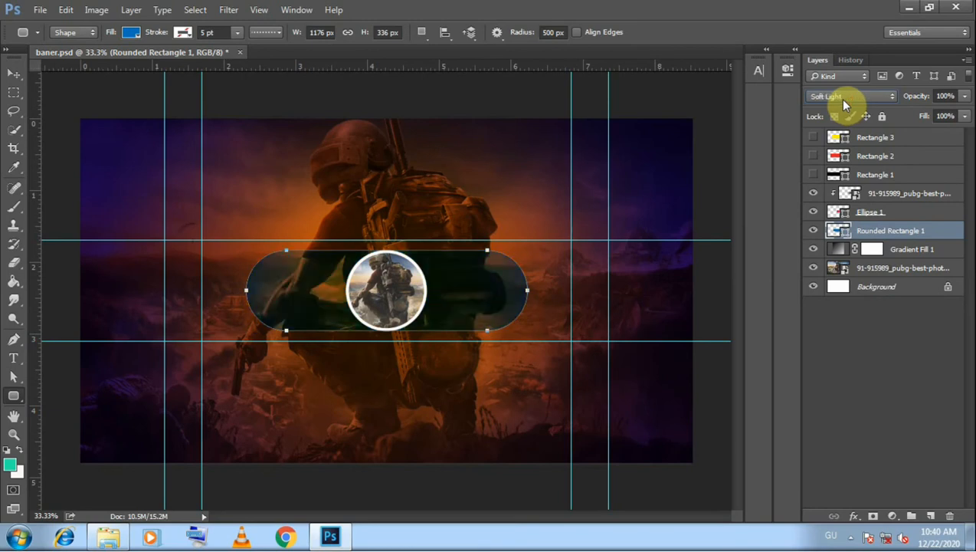
scroll(839, 98, "down", 3)
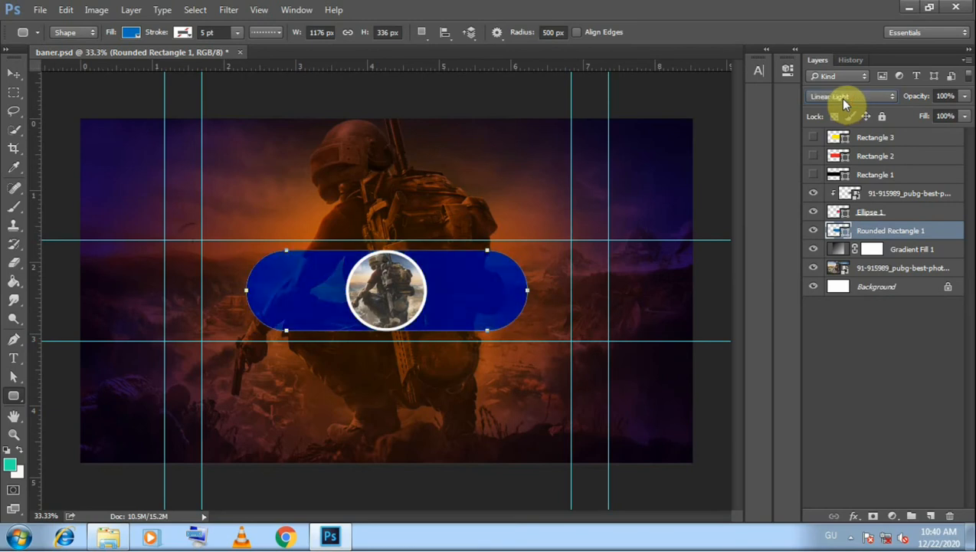
scroll(842, 102, "up", 1)
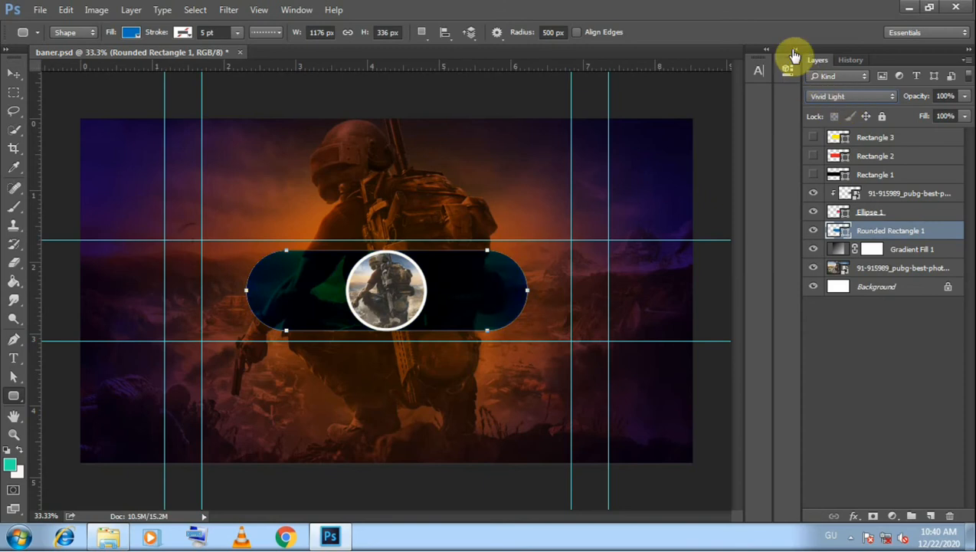
mouse_move(917, 98)
left_mouse_down()
mouse_move(878, 97)
mouse_move(909, 99)
left_mouse_up()
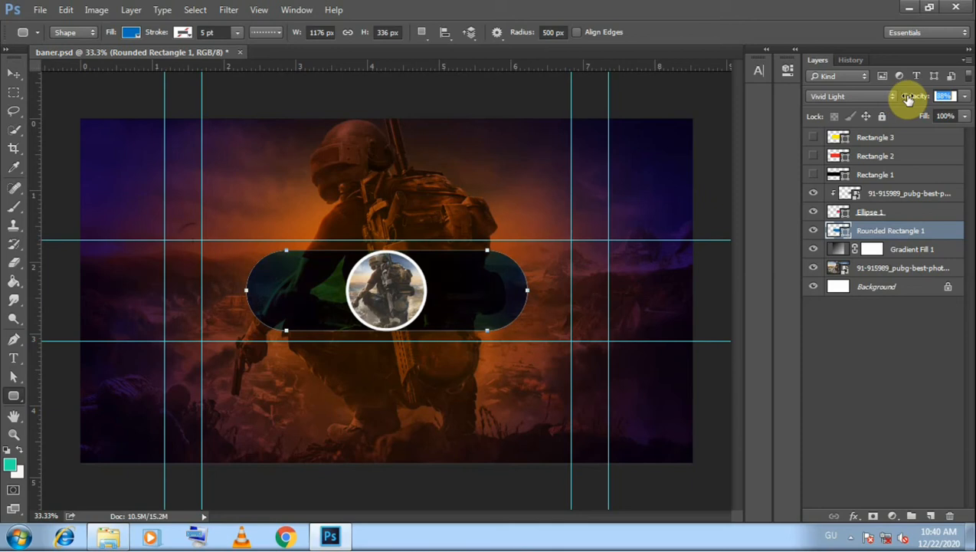
Step: Widen the rounded rectangle equally on both sides of the circle to about 1254 px
left_click(13, 75)
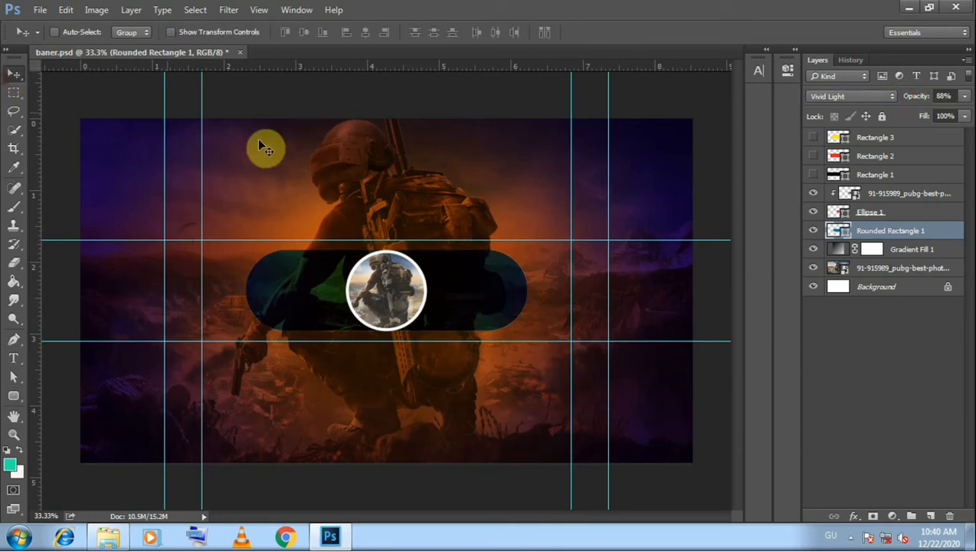
key("ctrl+t")
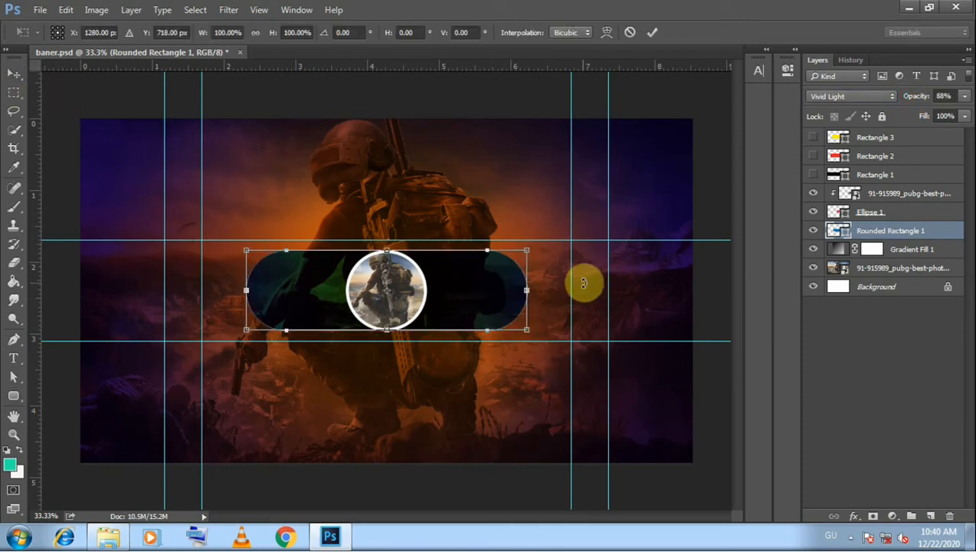
left_click_drag(528, 289, 536, 289)
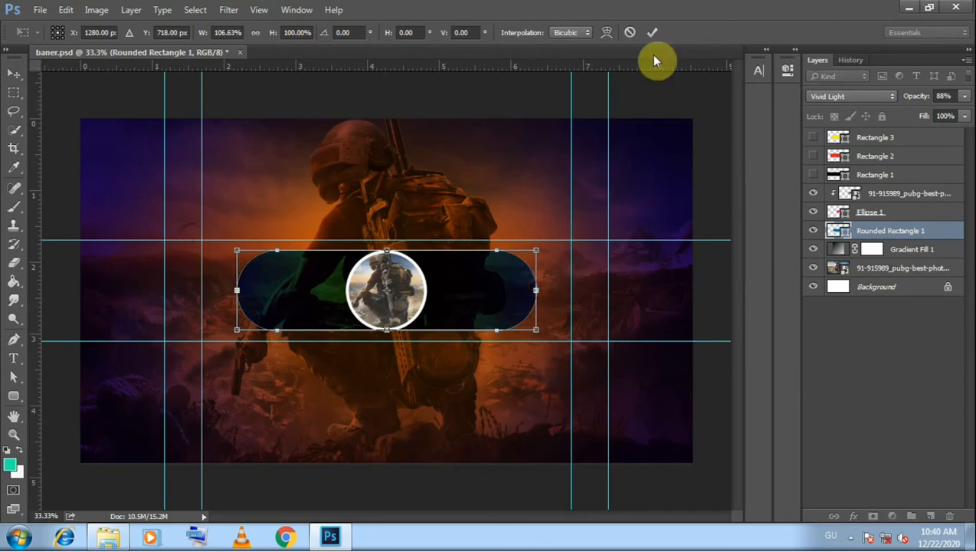
left_click(652, 32)
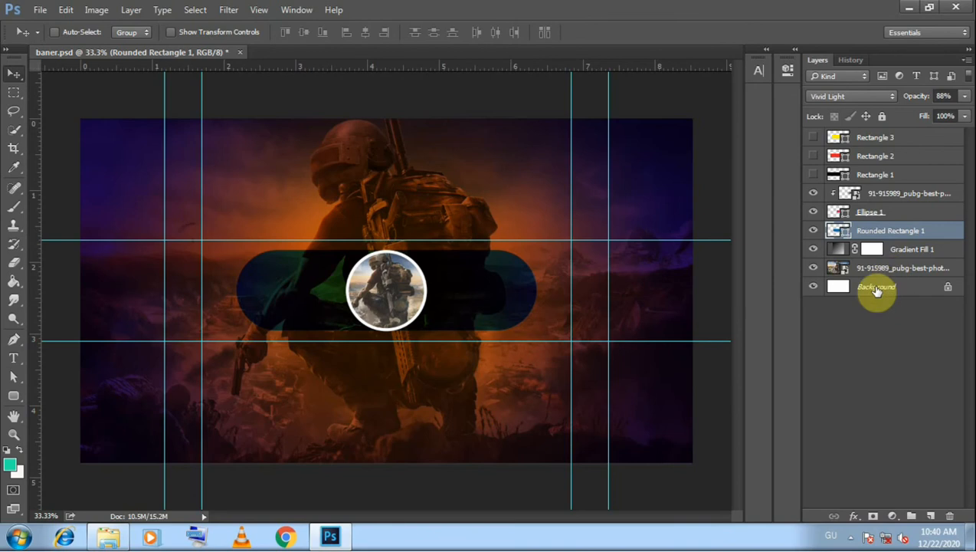
right_click(941, 233)
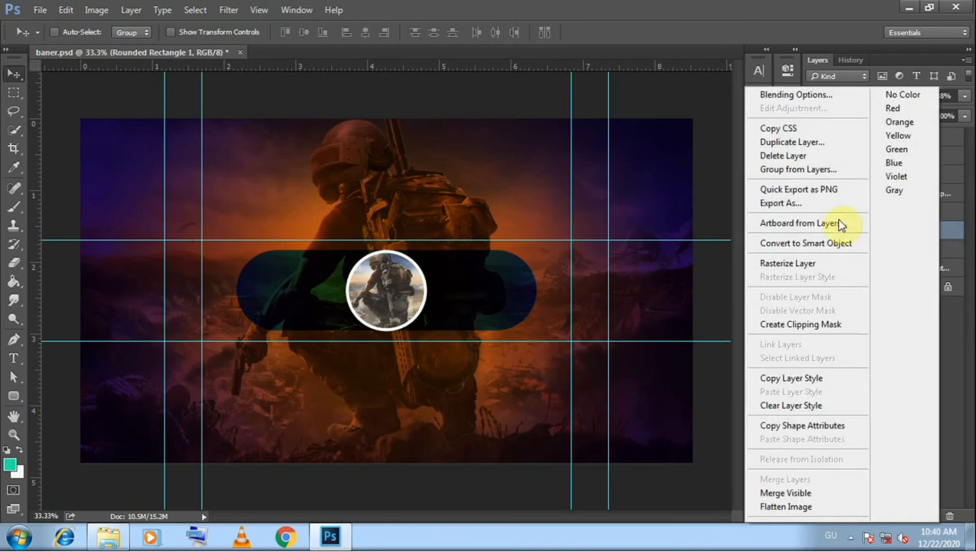
left_click(965, 233)
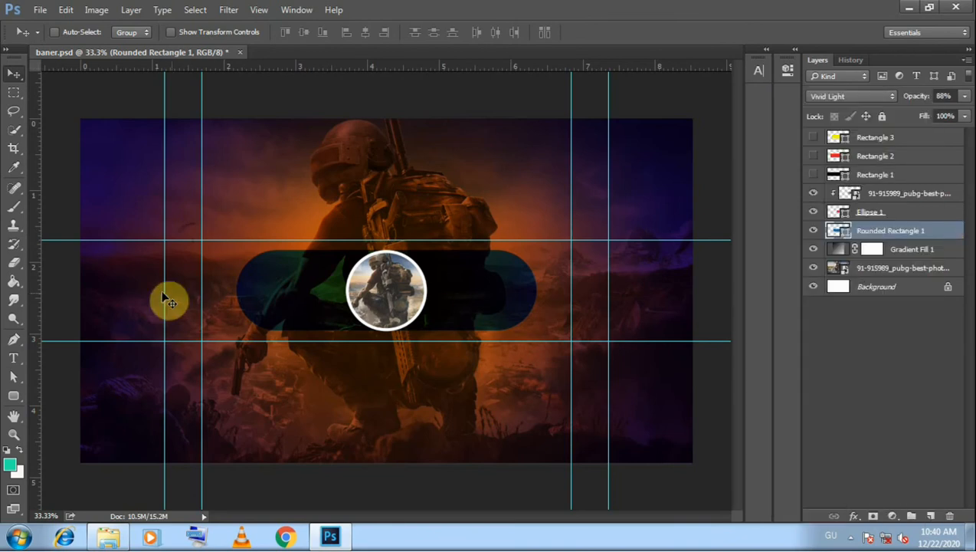
Step: Switch to the Line tool
left_click(17, 398)
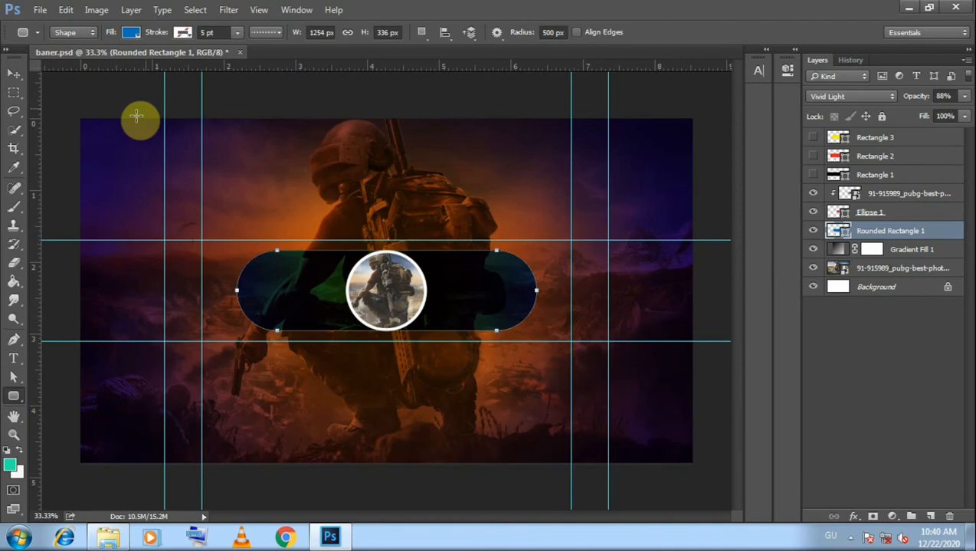
right_click(16, 395)
left_click(72, 449)
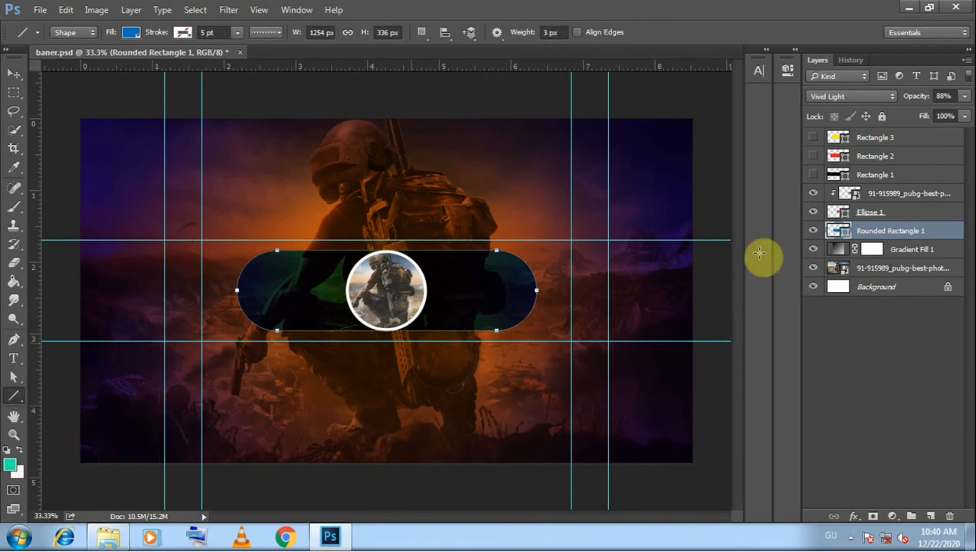
left_click(868, 177)
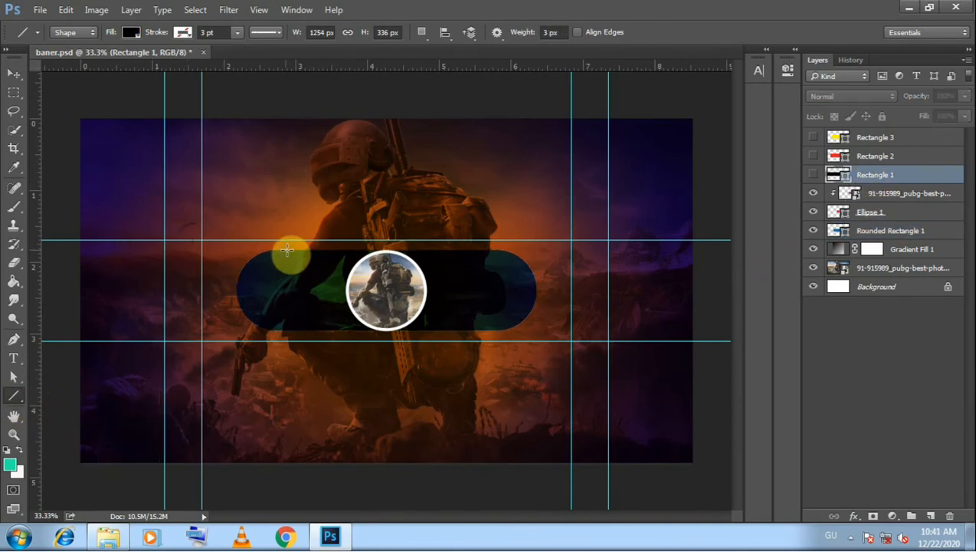
left_click_drag(269, 250, 506, 251)
key("ctrl+z")
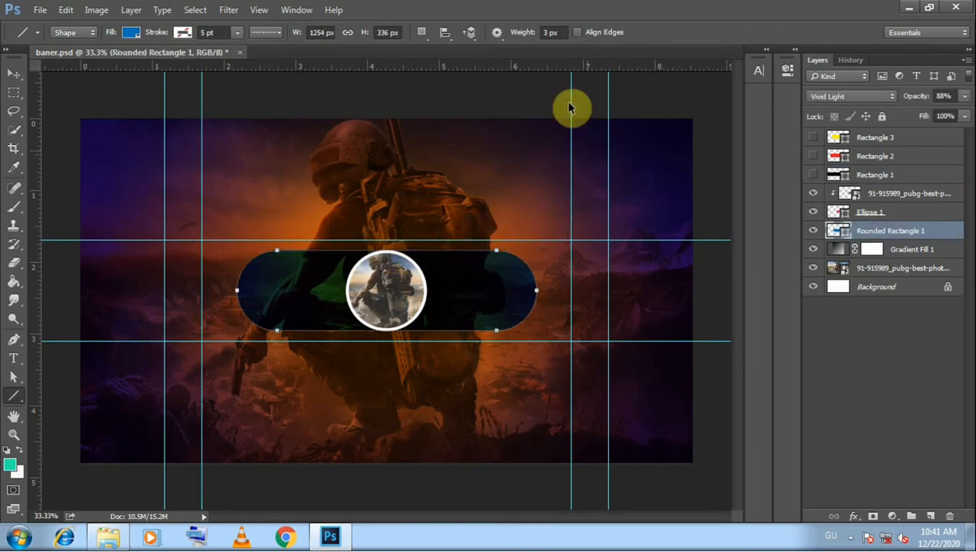
Step: Set the line weight to 15 px and draw a horizontal line about 969 px long along the rounded bar's upper edge
left_click(526, 33)
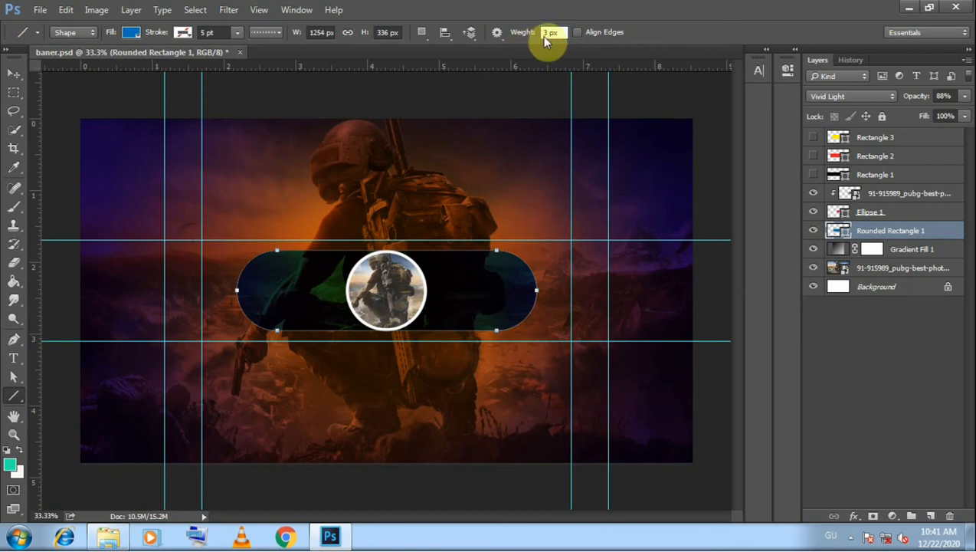
left_click_drag(555, 33, 536, 33)
type("5")
type("5")
key("Return")
left_click(852, 176)
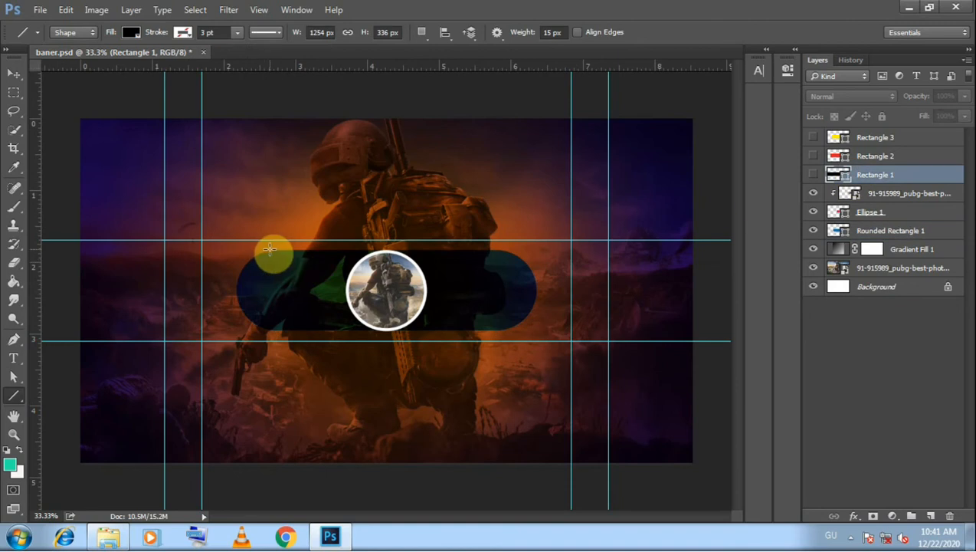
left_click_drag(269, 249, 502, 239)
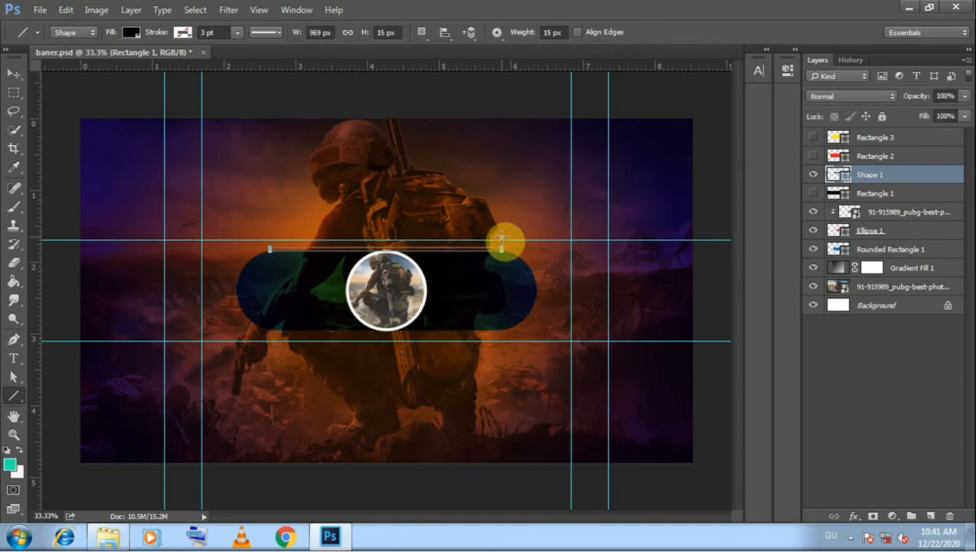
Step: Change the line's fill color to red
left_click(131, 32)
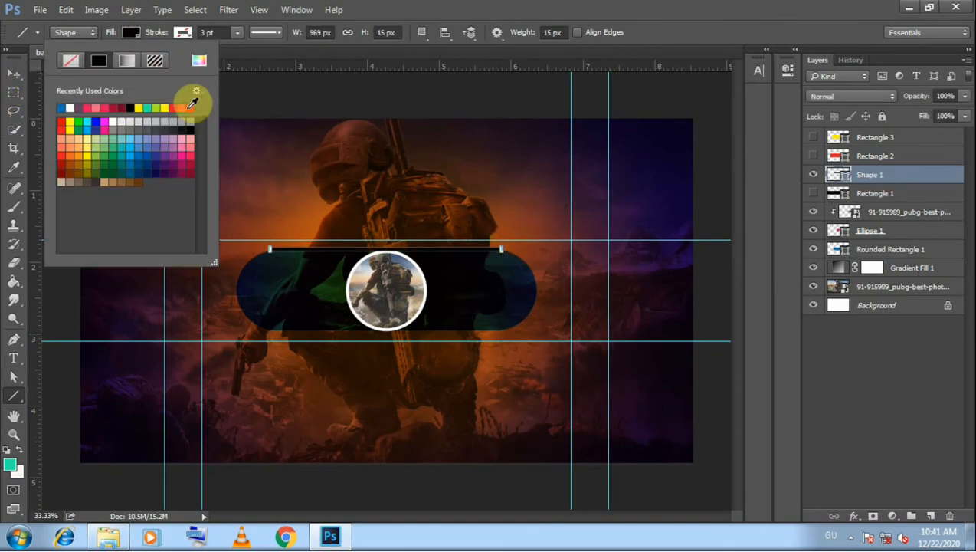
left_click(61, 121)
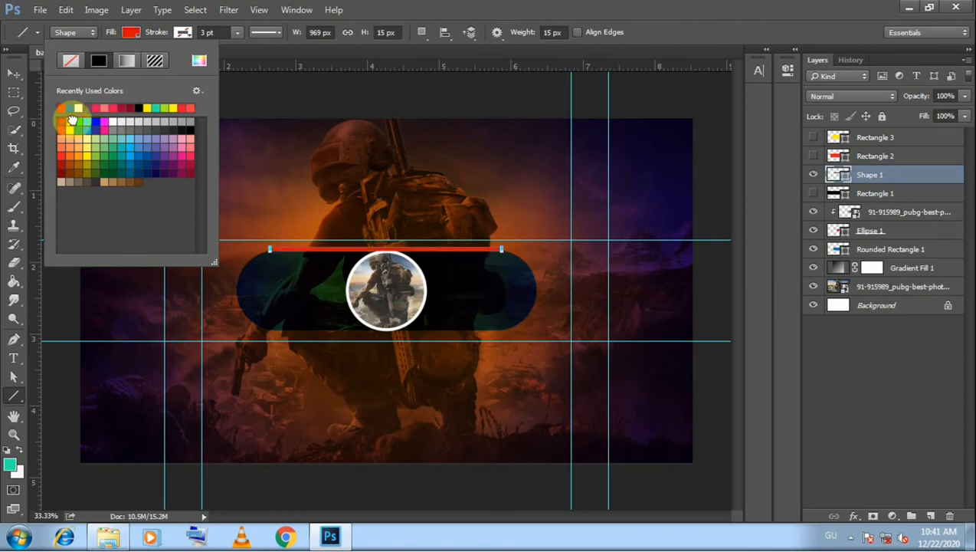
left_click(747, 7)
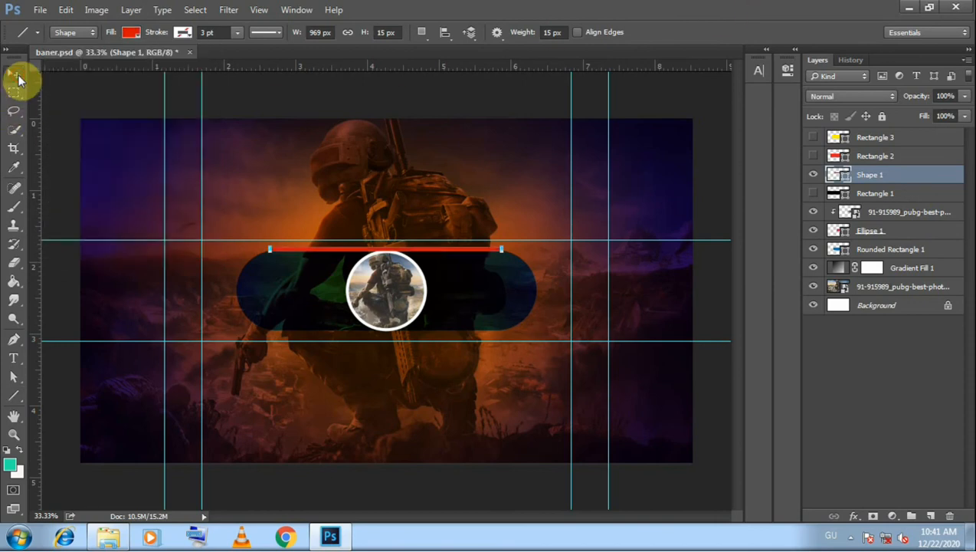
Step: Stretch the red line to about 105.9% width and shift it to center it over the rounded bar
left_click(18, 76)
key("ctrl+t")
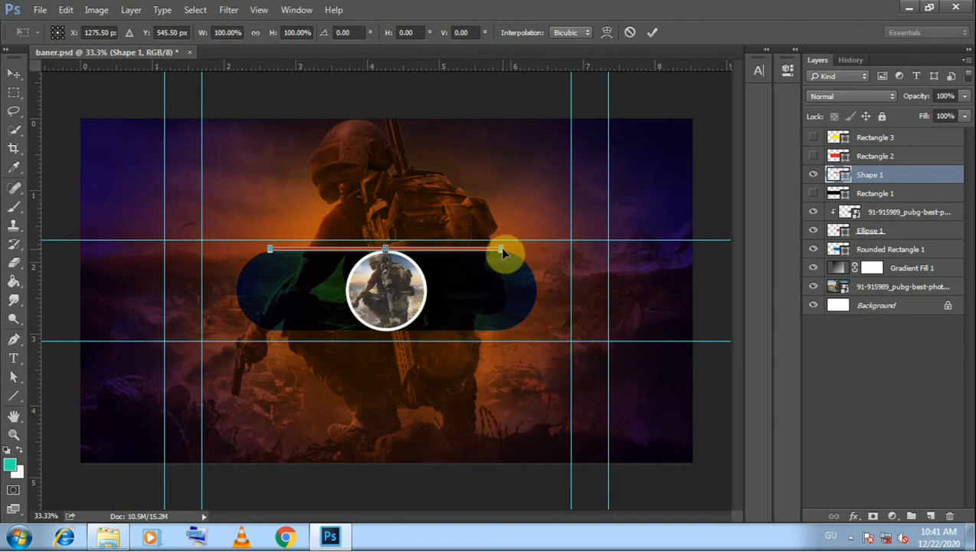
left_click_drag(504, 248, 514, 248)
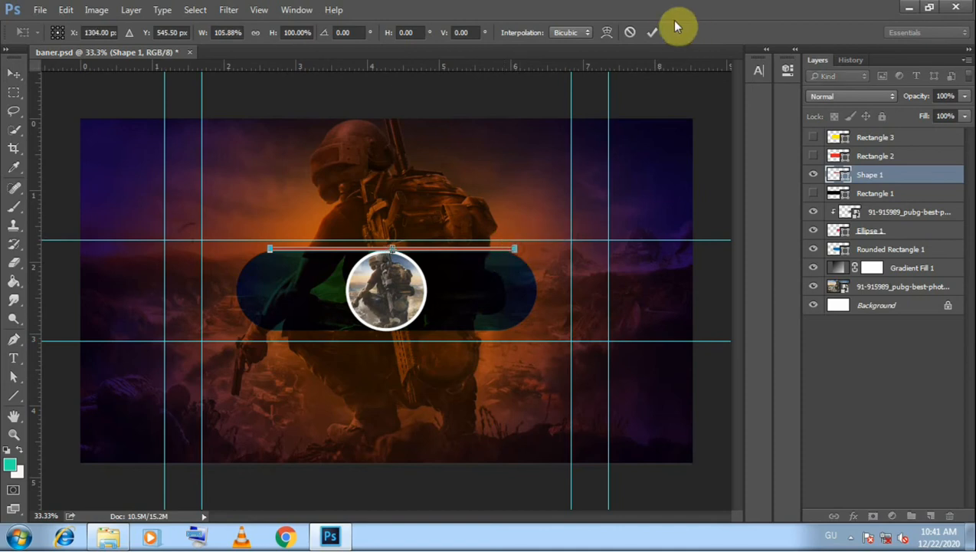
left_click(650, 33)
left_click_drag(396, 258, 392, 256)
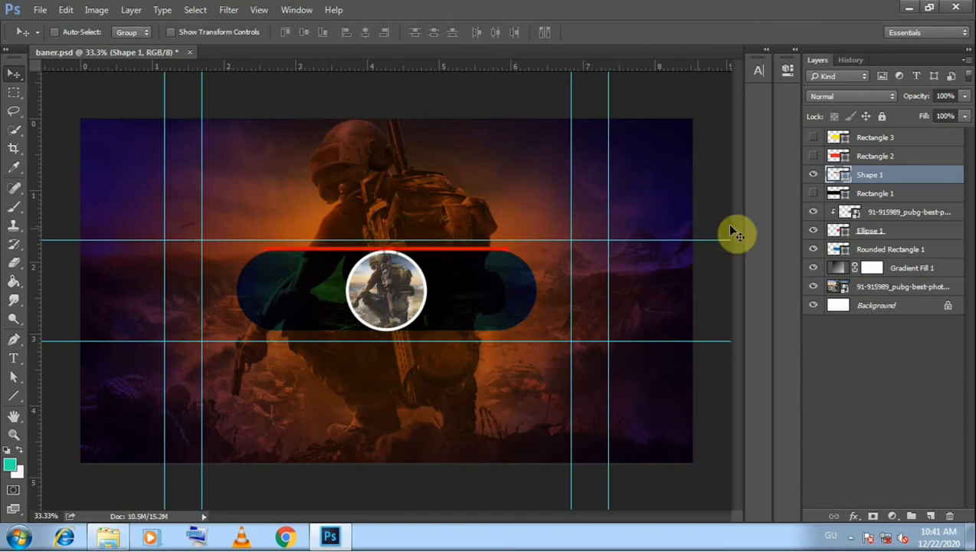
Step: Move the Shape 1 layer below Rounded Rectangle 1 and toggle the visibility of the clipped photo and Ellipse 1 off and on
left_click_drag(881, 212, 867, 264)
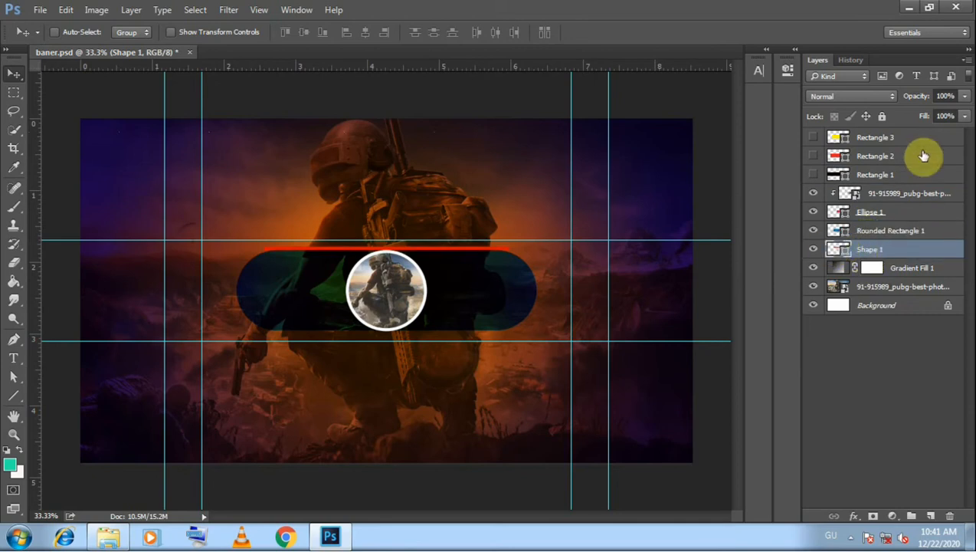
left_click(813, 194)
left_click(813, 194)
left_click(813, 211)
left_click(814, 212)
Step: Nudge the red line down onto the bar's upper edge and move its layer between Ellipse 1 and Rounded Rectangle 1
key("Down")
key("Down")
key("Down")
key("Down")
key("Down")
key("Down")
key("Down")
key("Down")
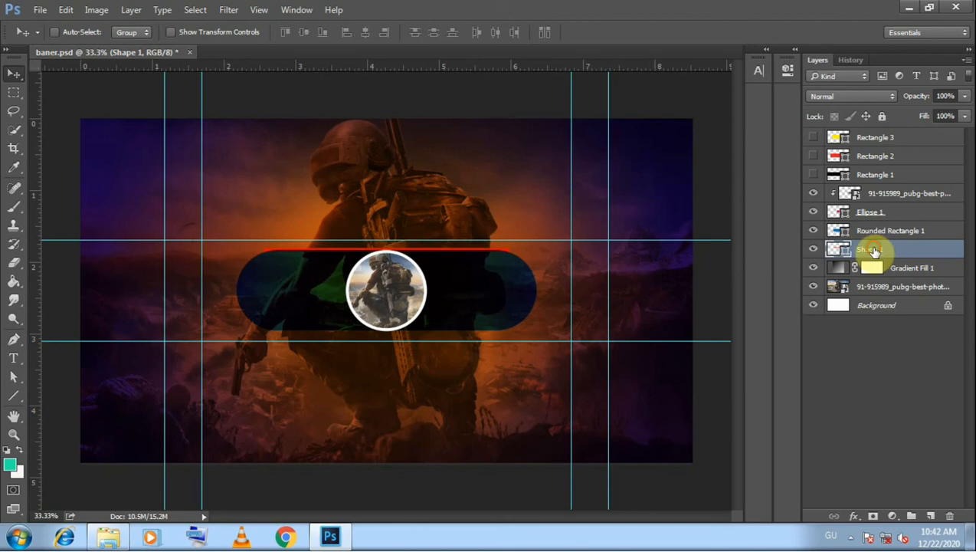
left_click_drag(874, 251, 873, 231)
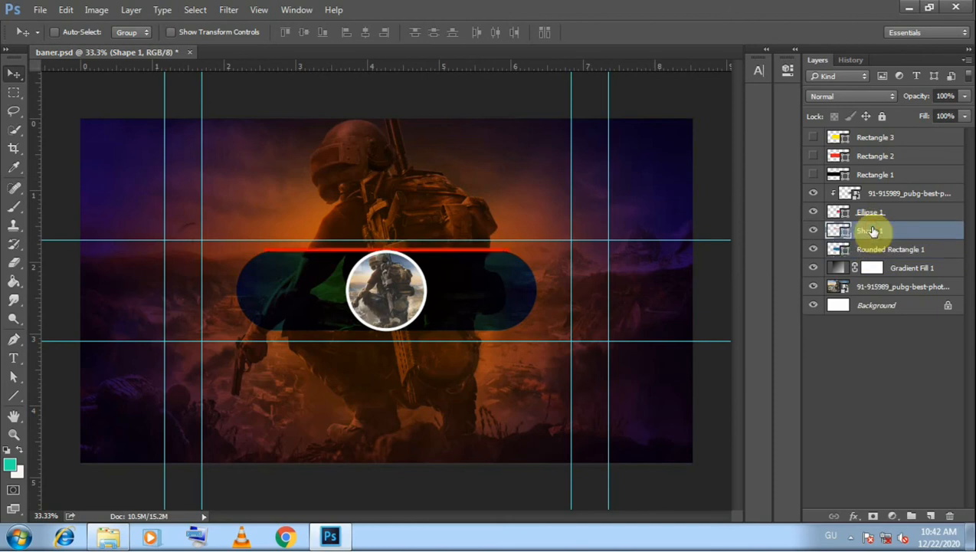
key("Down")
key("Down")
key("Down")
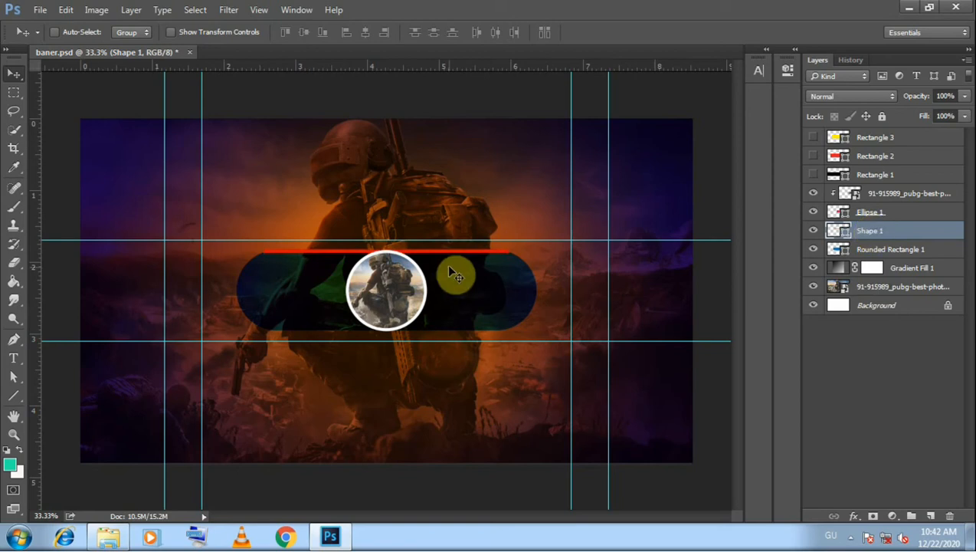
Step: Duplicate the red line and place the copy along the rounded bar's lower edge
left_click_drag(447, 270, 411, 338)
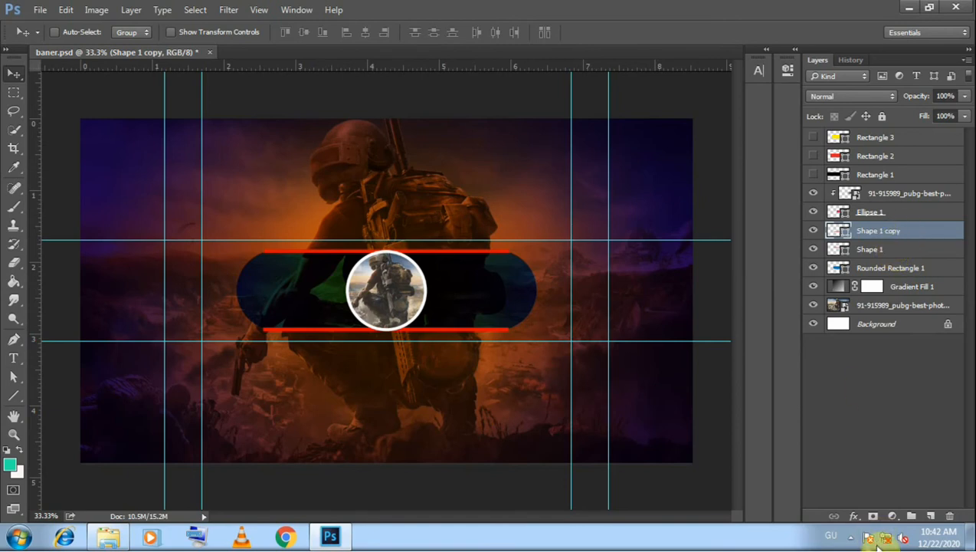
Step: Add a layer mask to Shape 1 copy and switch to the Brush tool with black as the foreground colour
left_click(873, 516)
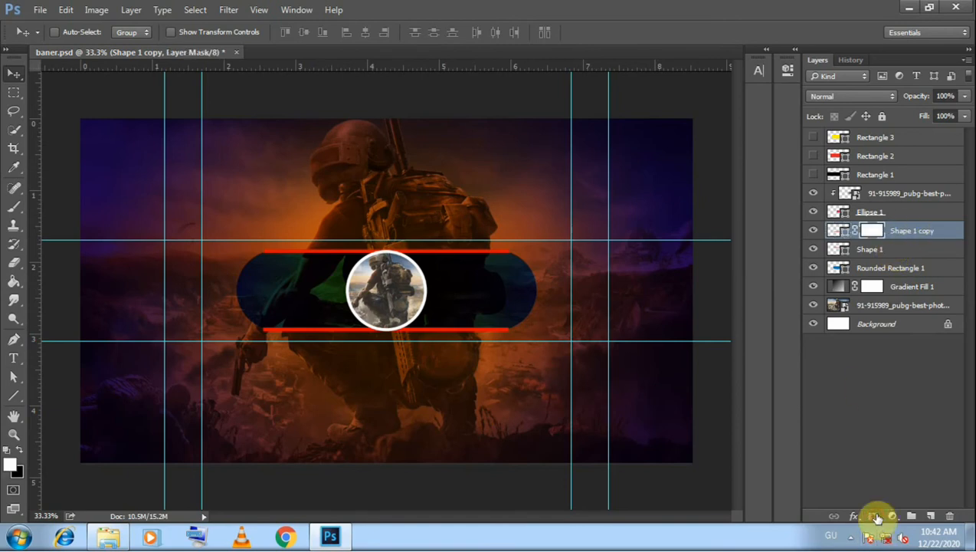
left_click(17, 451)
left_click(23, 196)
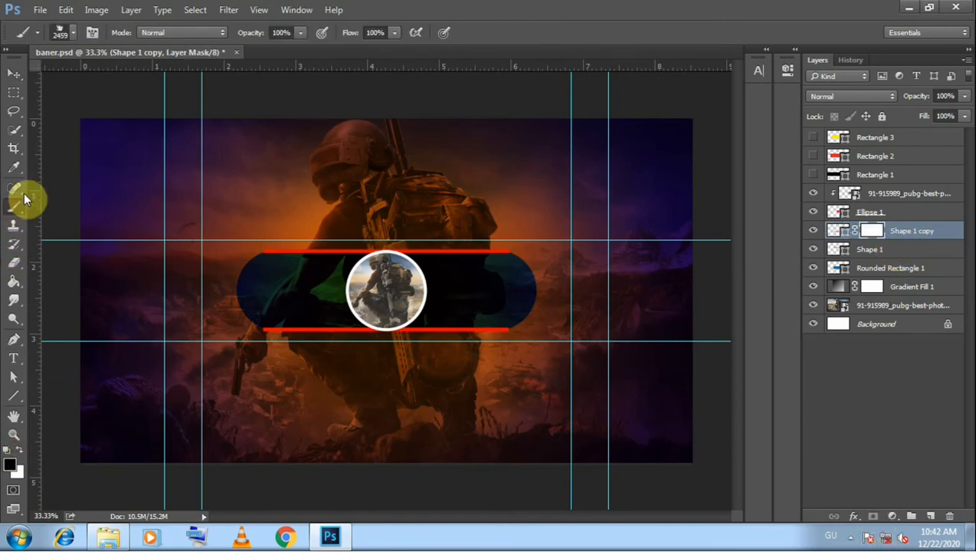
Step: Choose the soft round brush with 0% hardness and set its size to 250 px
left_click(71, 31)
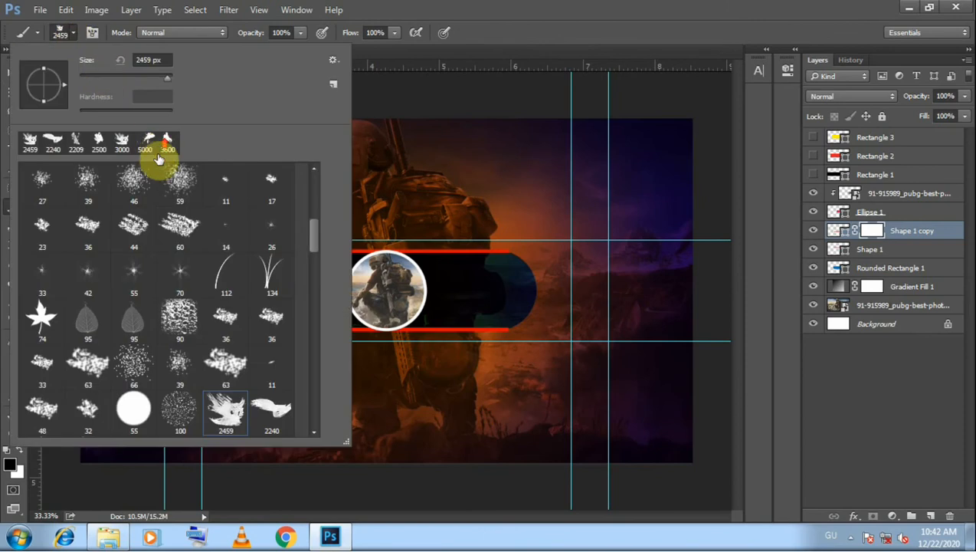
scroll(184, 353, "down", 2)
scroll(192, 334, "down", 2)
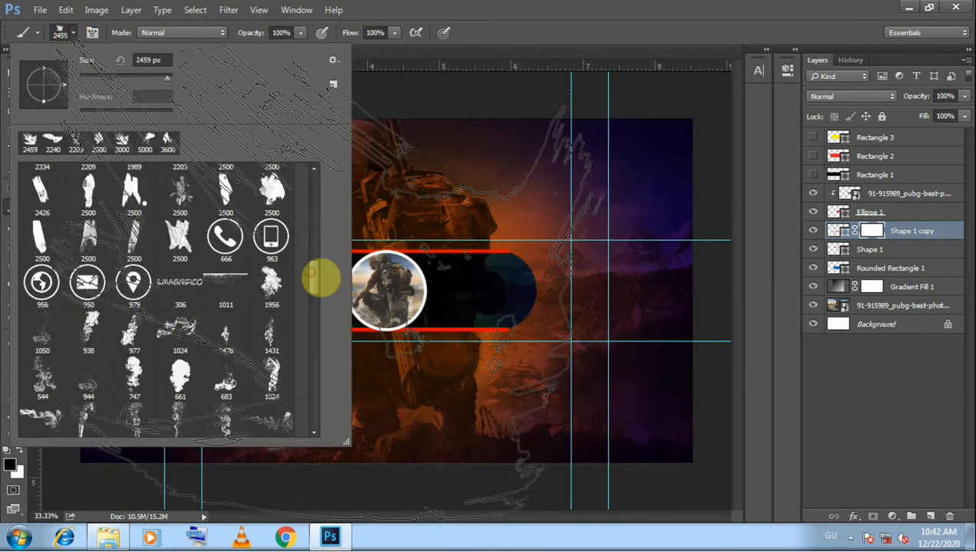
left_click_drag(320, 279, 322, 186)
left_click(44, 187)
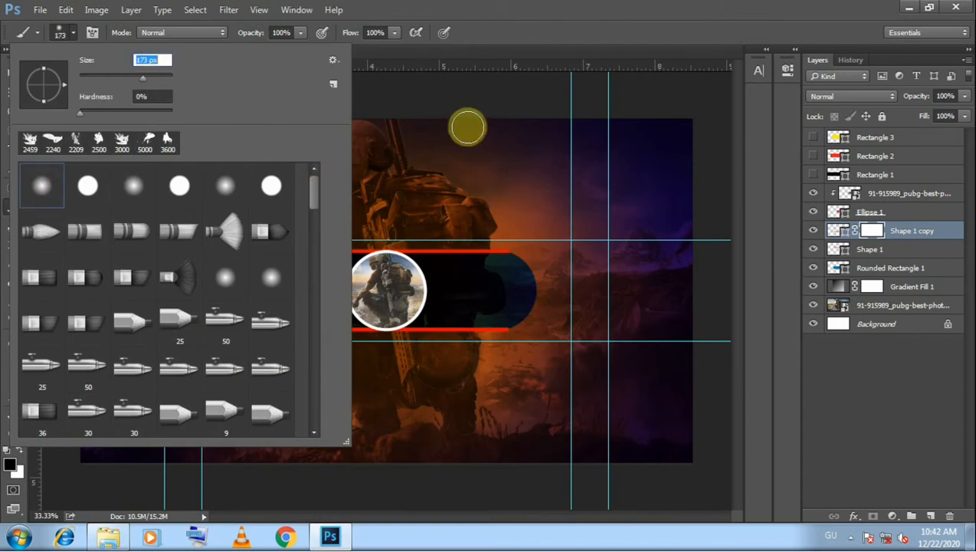
type("3000")
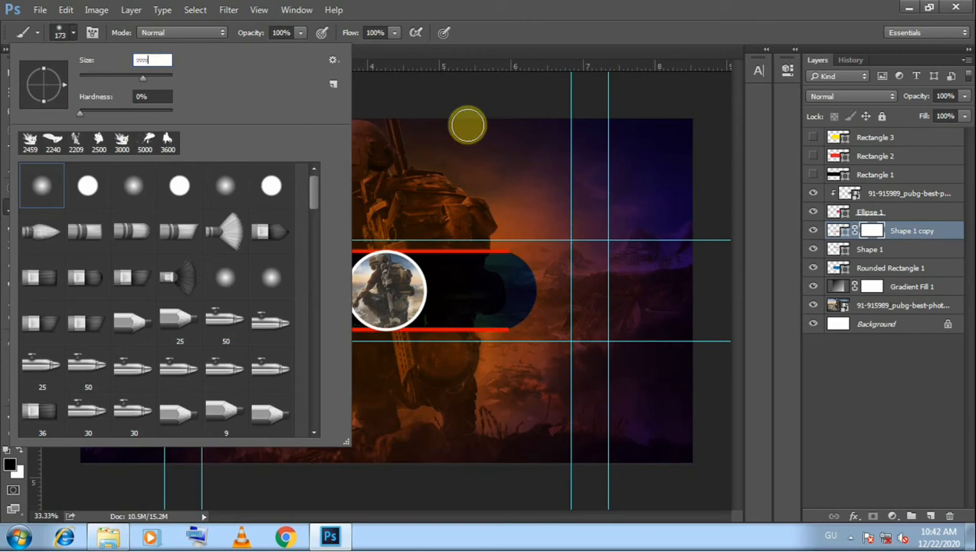
left_click_drag(155, 63, 118, 61)
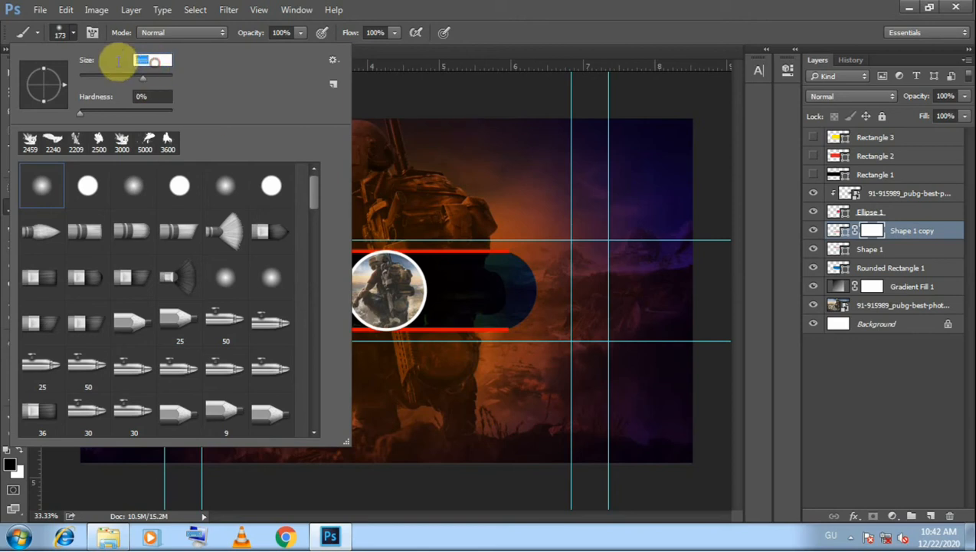
type("250")
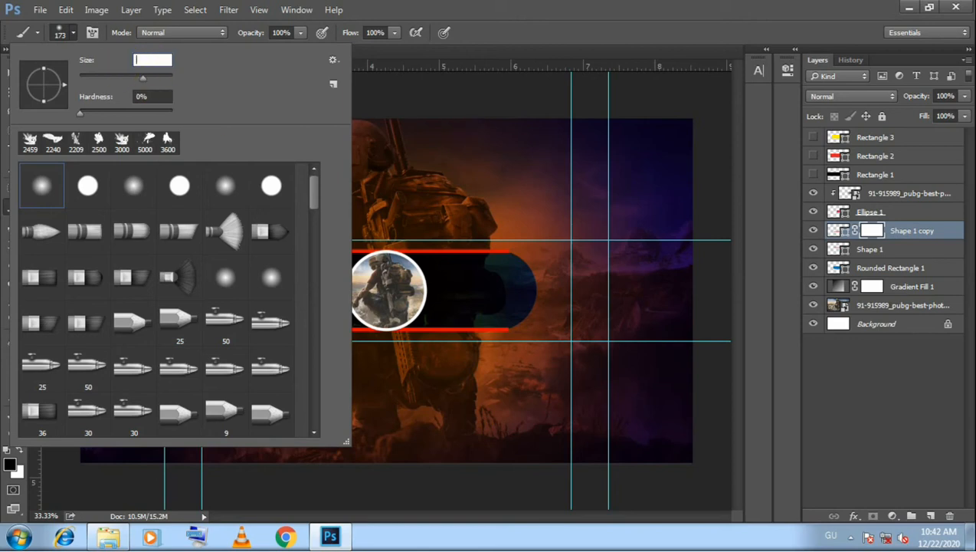
key("Return")
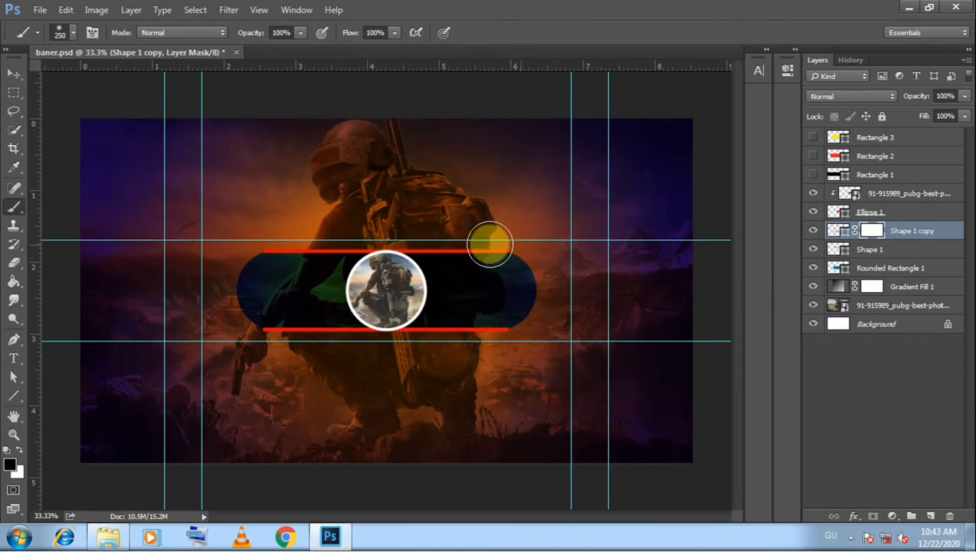
Step: Paint black on the Shape 1 copy mask to fade both ends of the lower red line
left_click(487, 243)
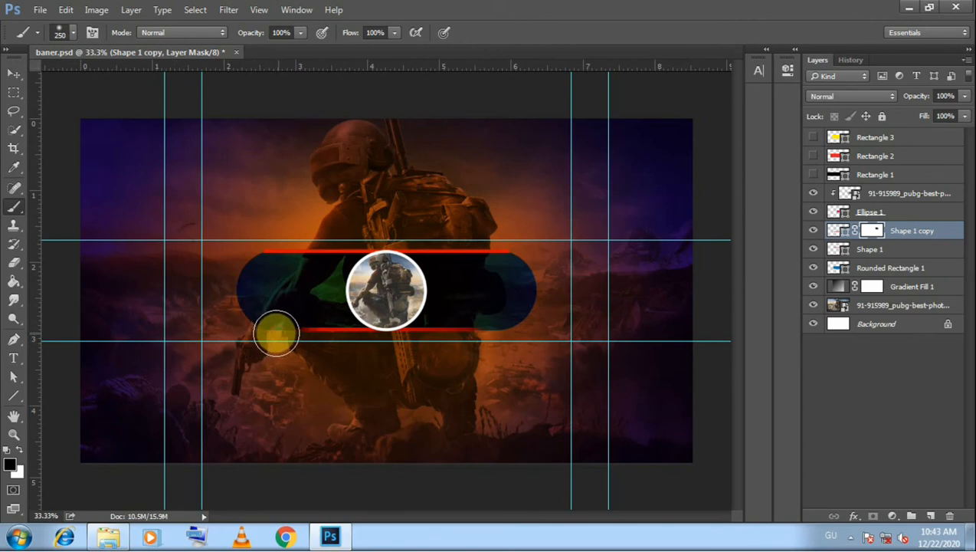
mouse_move(274, 333)
left_mouse_down()
mouse_move(439, 348)
mouse_move(655, 325)
left_mouse_up()
key("ctrl+z")
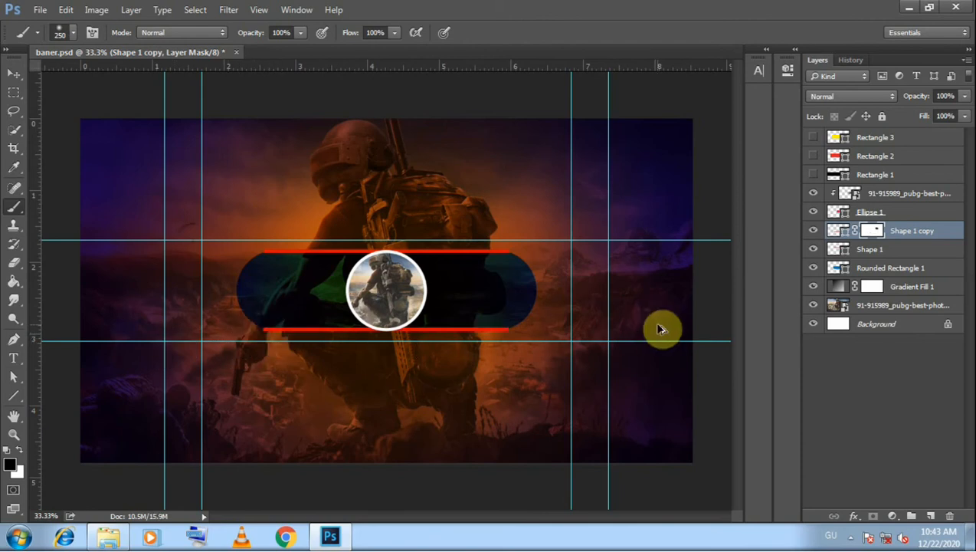
left_click_drag(512, 328, 518, 336)
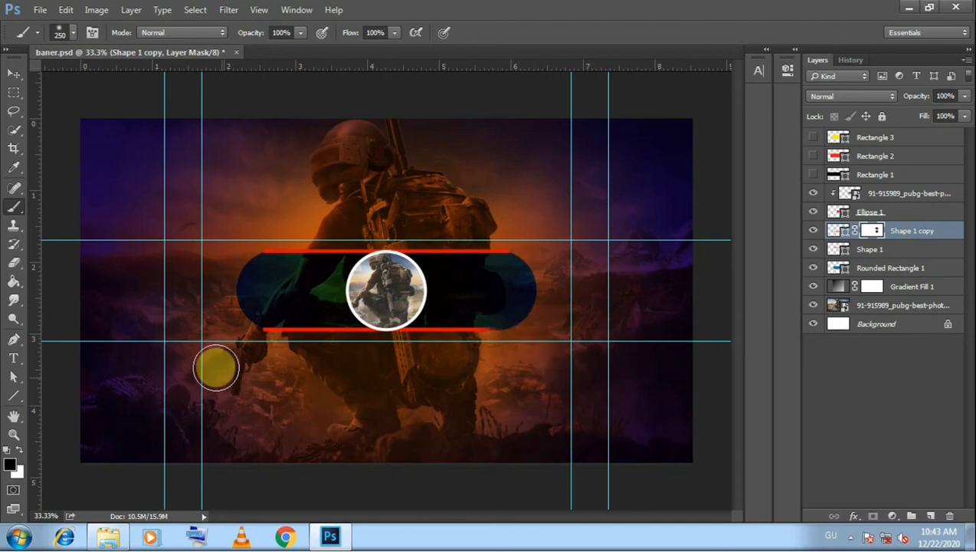
left_click_drag(255, 339, 245, 342)
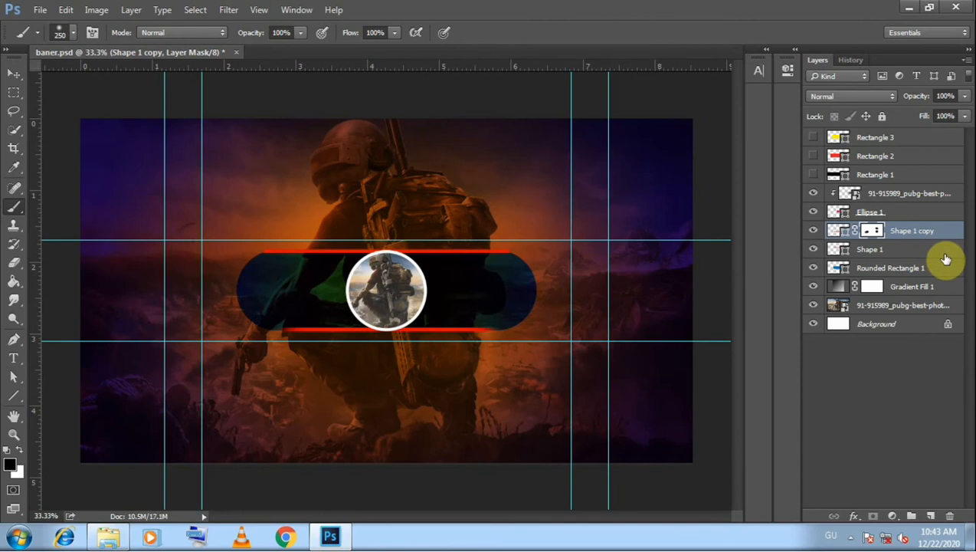
Step: Add a layer mask to Shape 1 and paint black on it to fade both ends of the upper red line
left_click(913, 212)
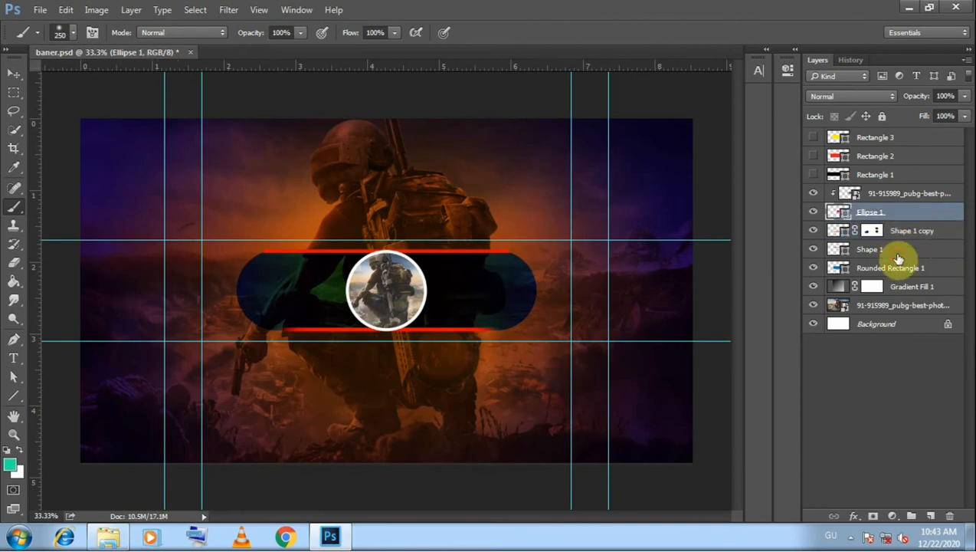
left_click(896, 251)
left_click(873, 516)
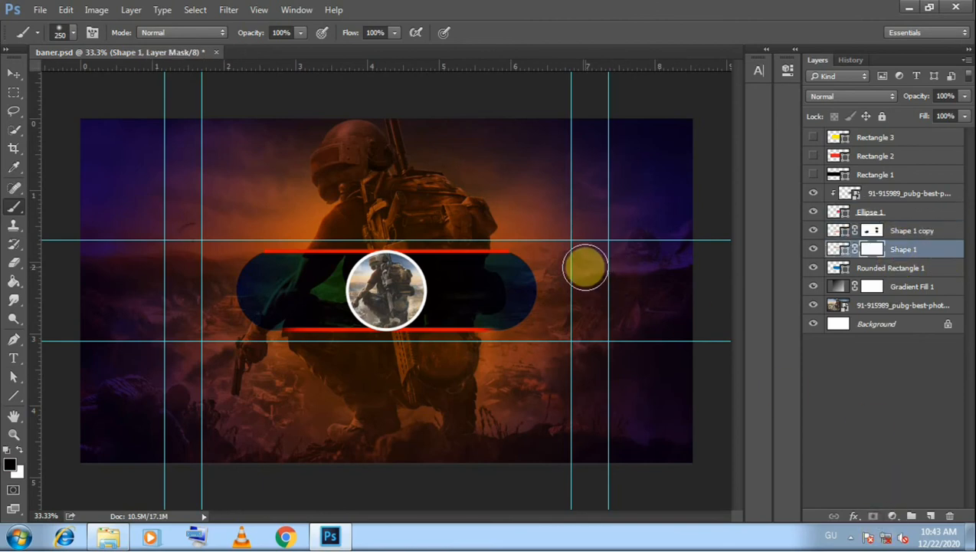
mouse_move(538, 256)
left_mouse_down()
mouse_move(506, 253)
mouse_move(543, 257)
left_mouse_up()
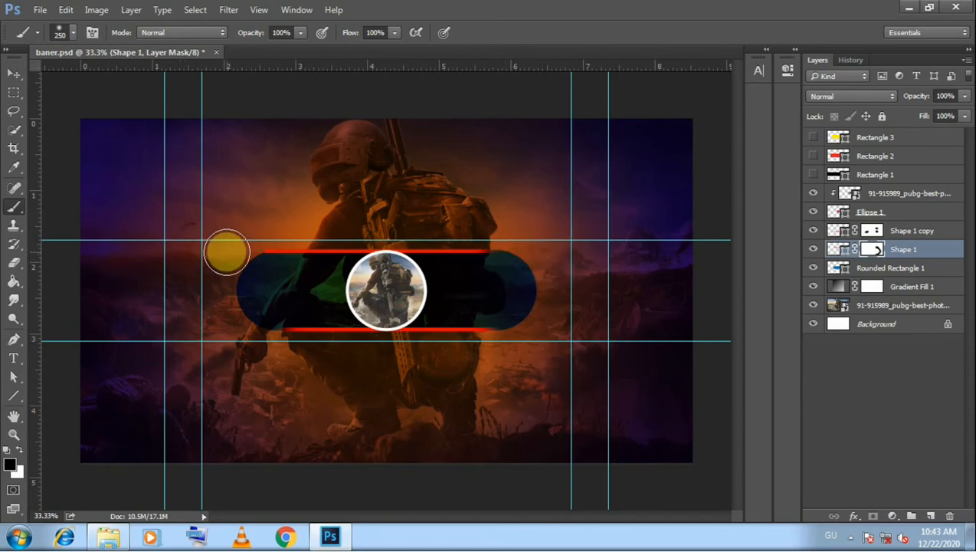
mouse_move(227, 246)
left_mouse_down()
mouse_move(285, 252)
mouse_move(237, 252)
left_mouse_up()
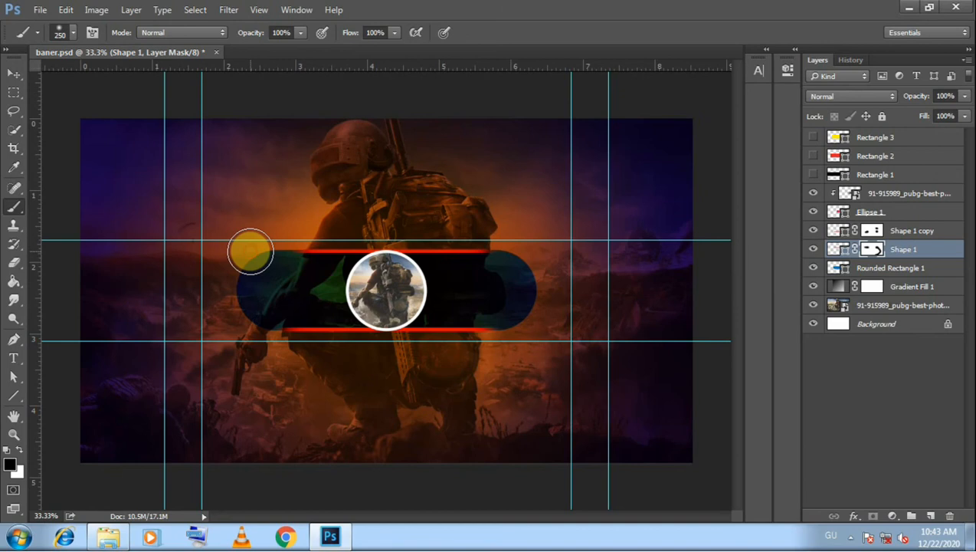
key("ctrl+z")
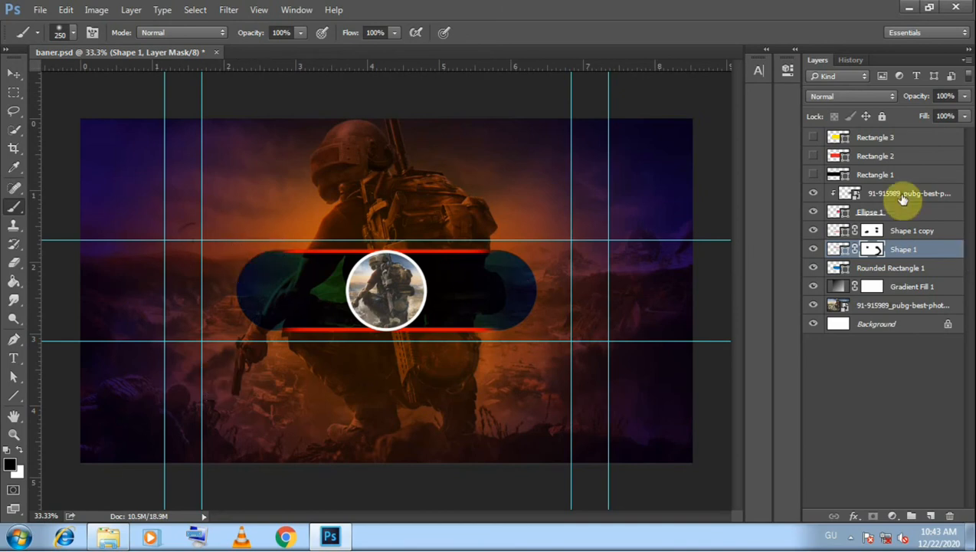
Step: Try blend modes from Darken through Luminosity on the Shape 1 copy layer and set it back to Normal
left_click(833, 232)
left_click(844, 96)
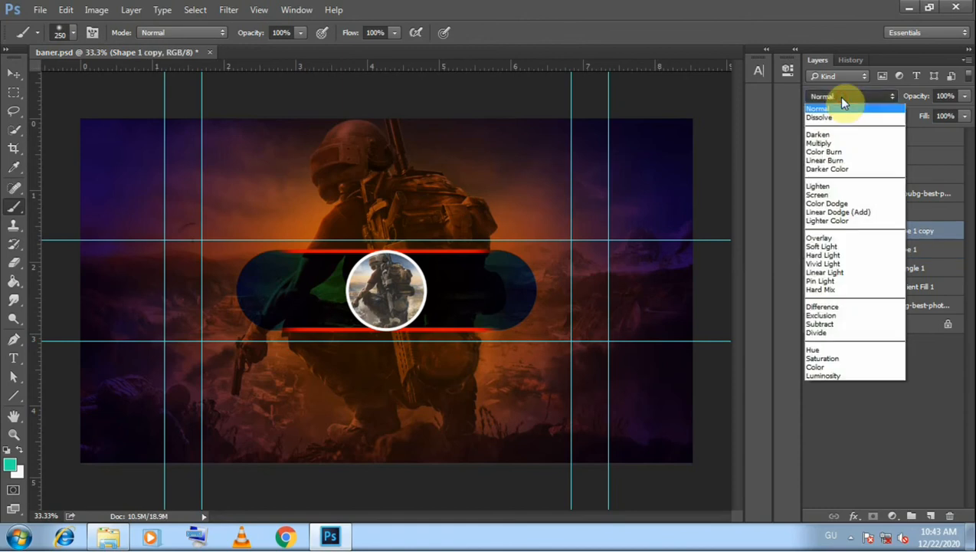
left_click(820, 135)
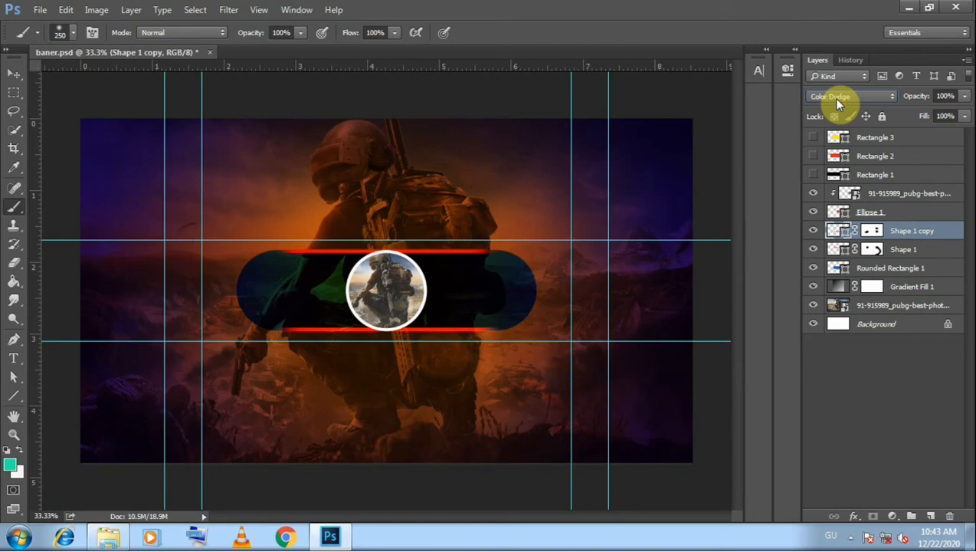
key("Down")
key("Down")
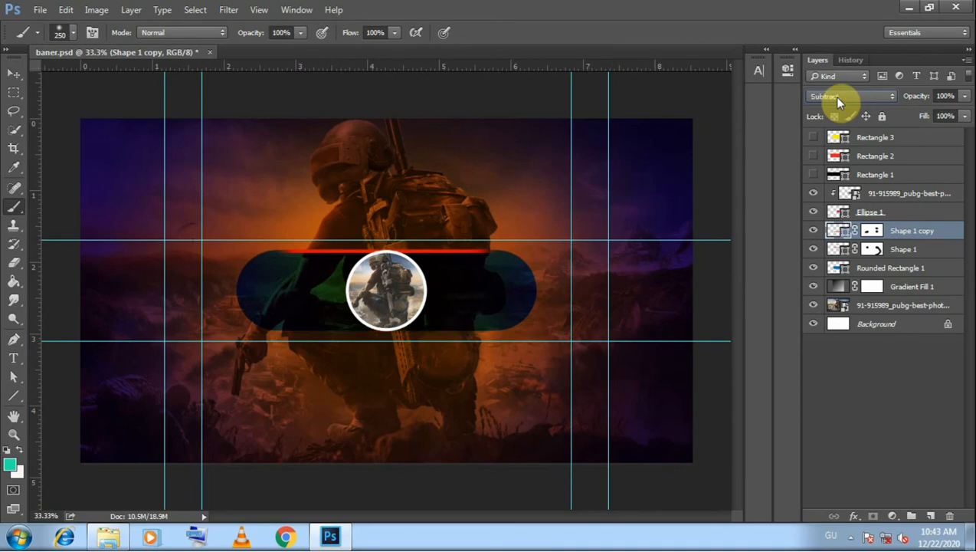
key("Down")
key("Down")
key("Down")
left_click(838, 98)
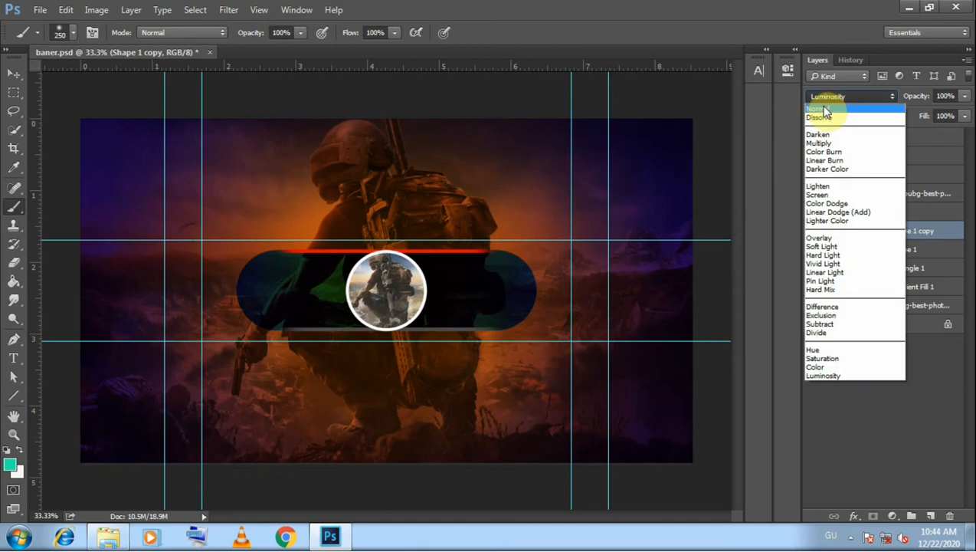
left_click(818, 108)
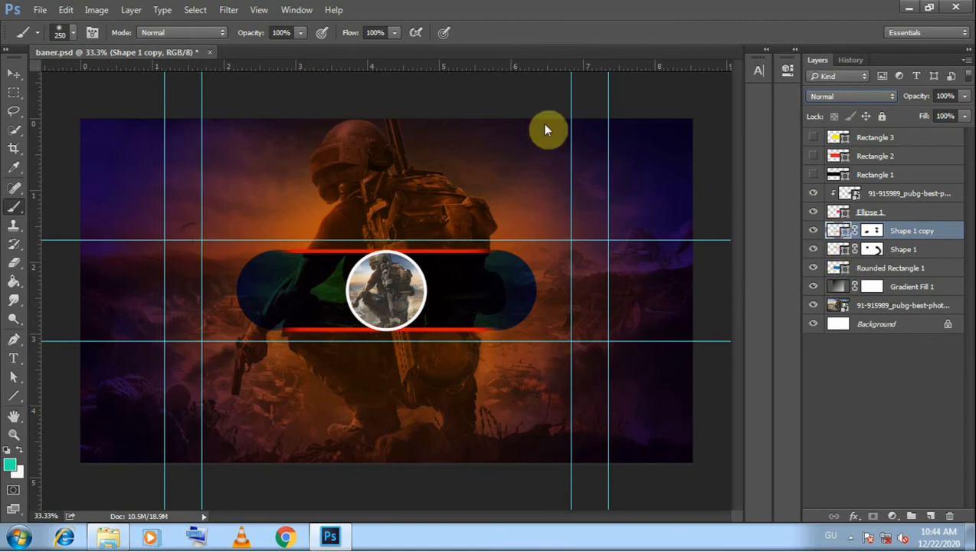
Step: Convert Shape 1 copy to a smart object and apply a Gaussian Blur with a 5.5 pixel radius
left_click(227, 10)
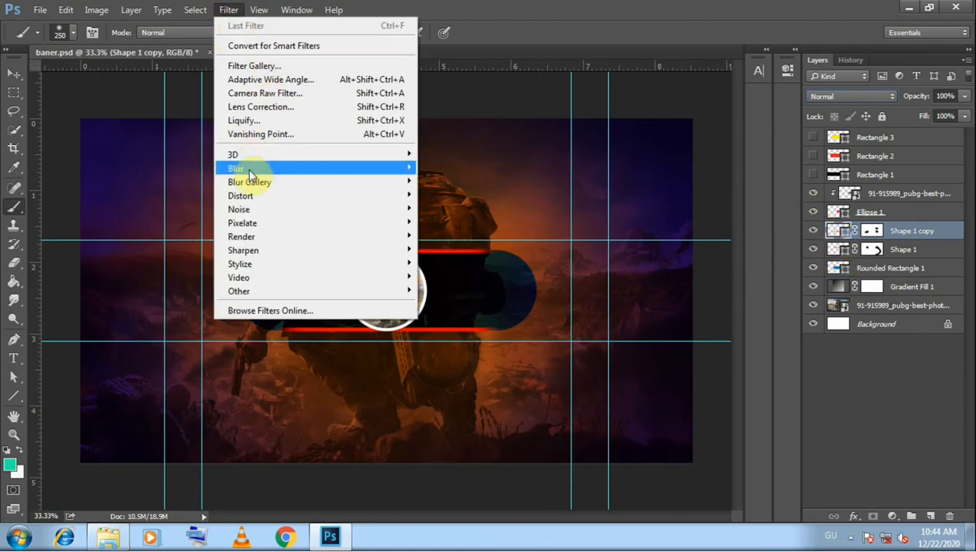
mouse_move(327, 169)
left_click(459, 223)
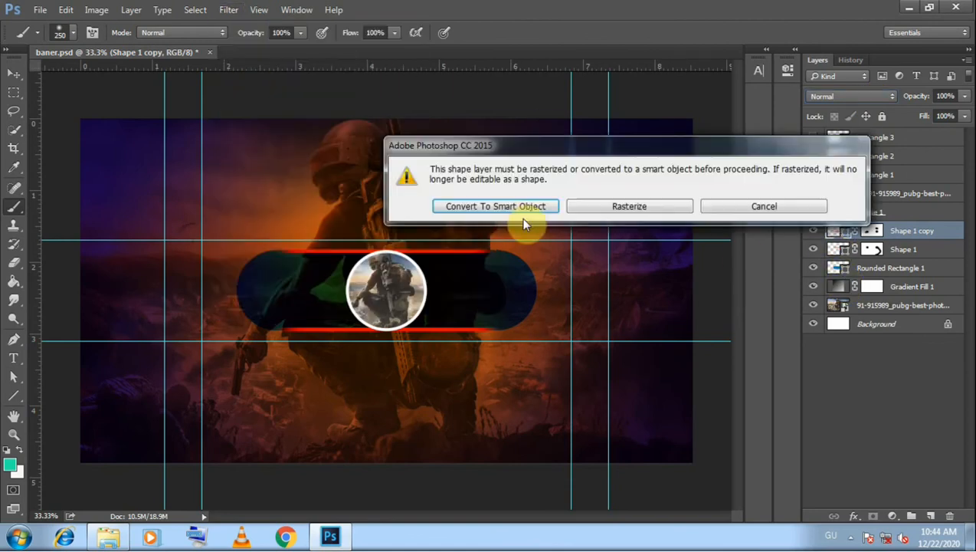
left_click(510, 210)
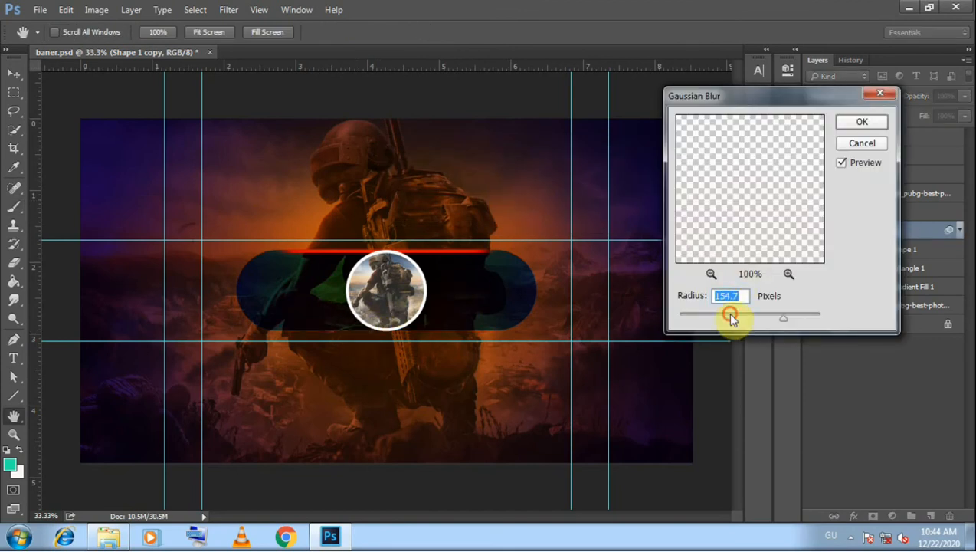
mouse_move(732, 319)
left_mouse_down()
mouse_move(700, 323)
mouse_move(722, 316)
left_mouse_up()
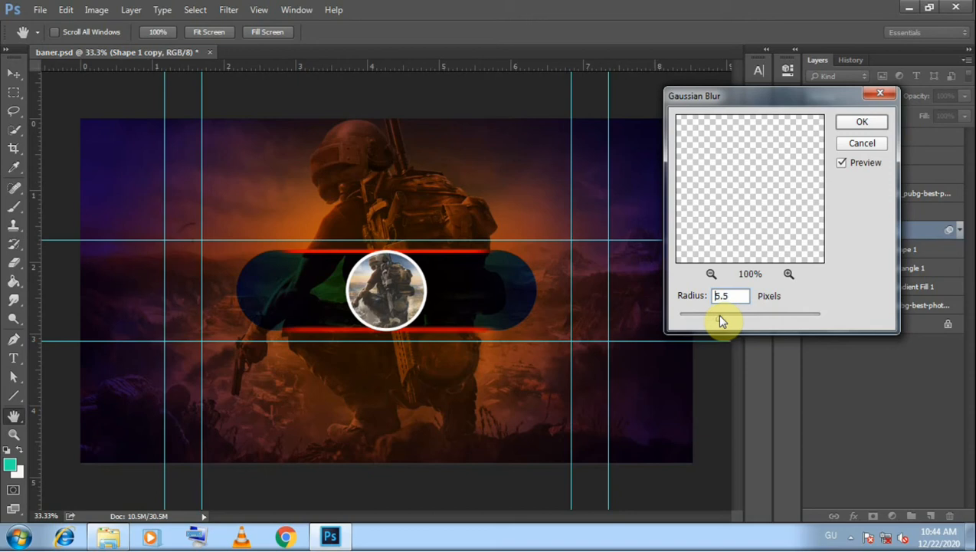
left_click(873, 124)
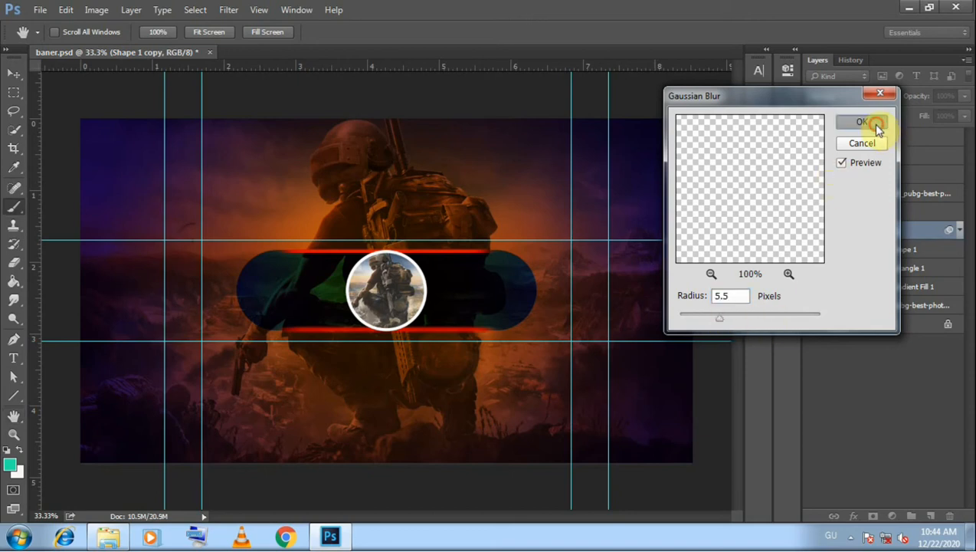
right_click(875, 233)
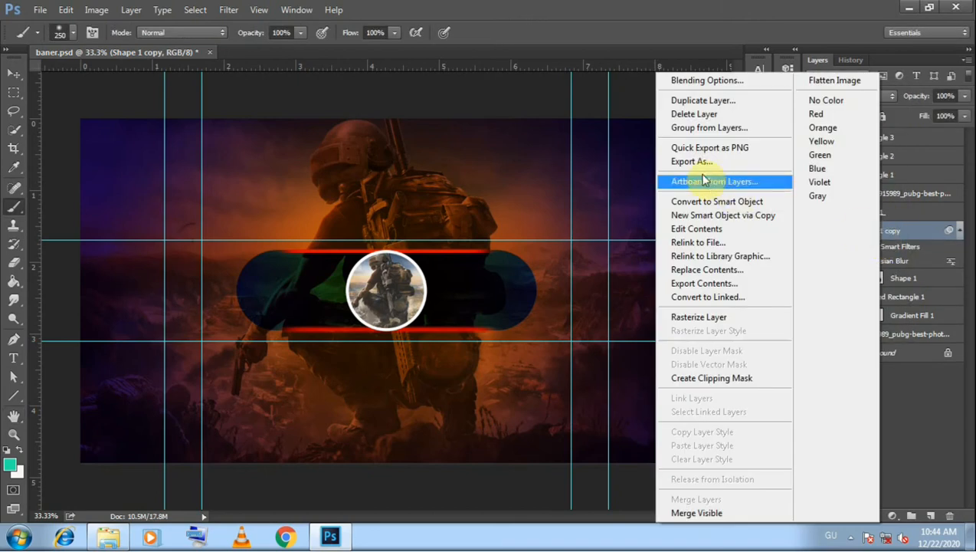
right_click(905, 226)
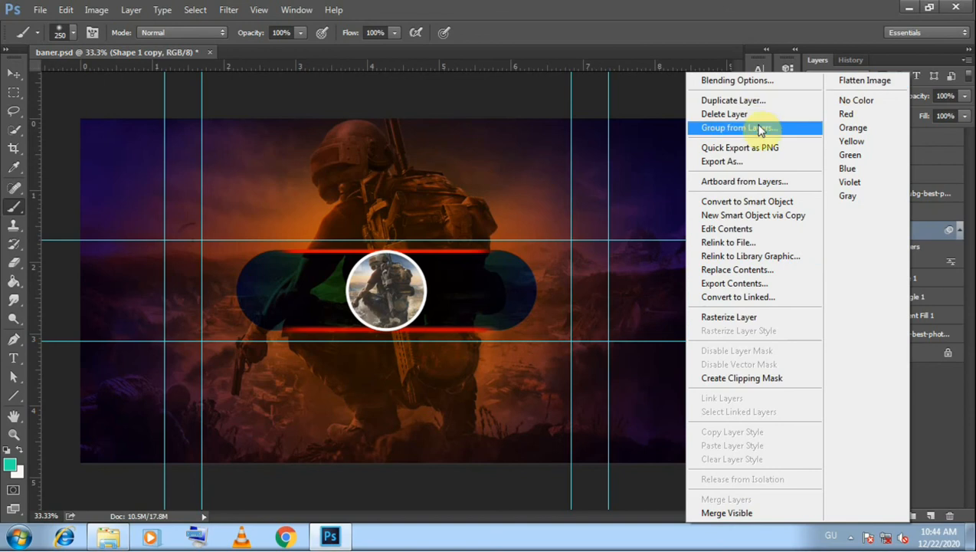
left_click(940, 239)
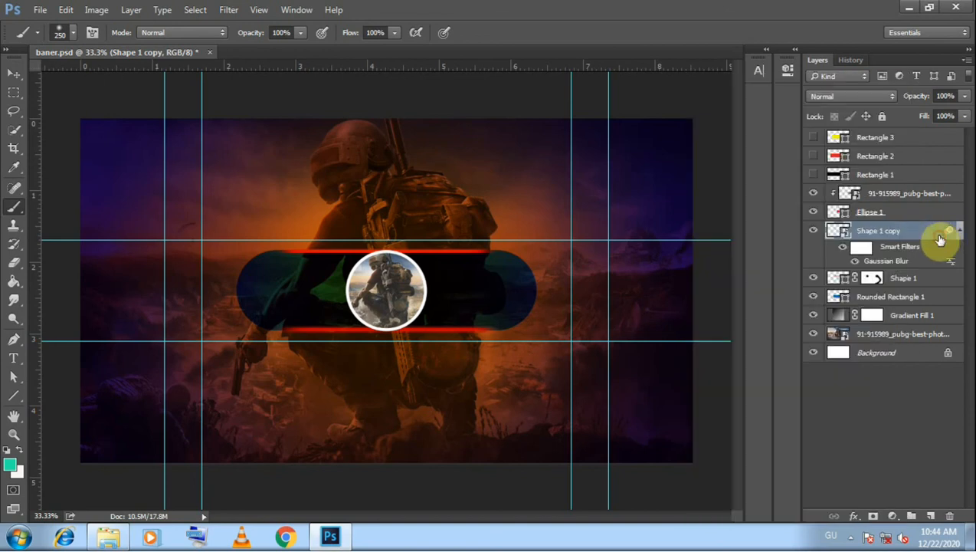
Step: Rasterize Shape 1, repeat the Gaussian Blur on it, and collapse the smart filters under Shape 1 copy
left_click(908, 278)
left_click(228, 10)
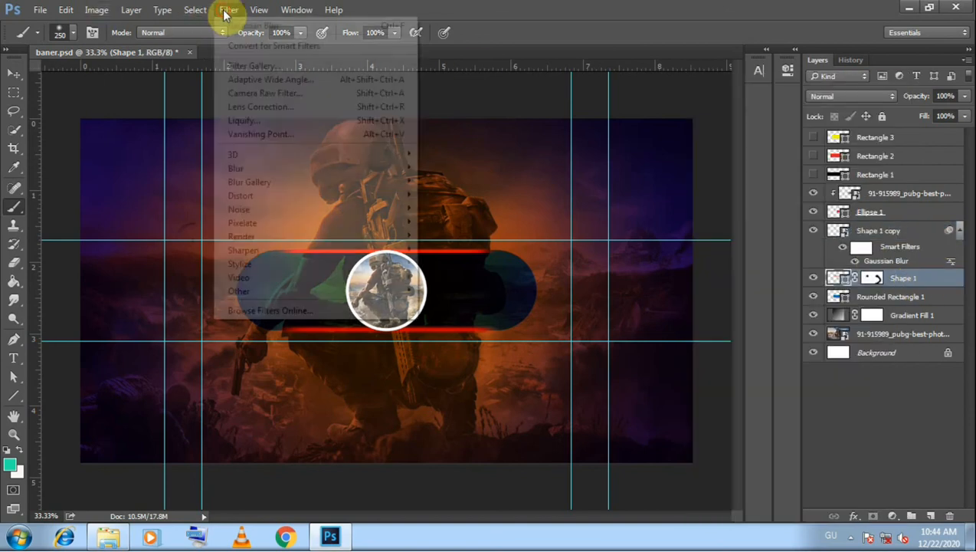
left_click(234, 29)
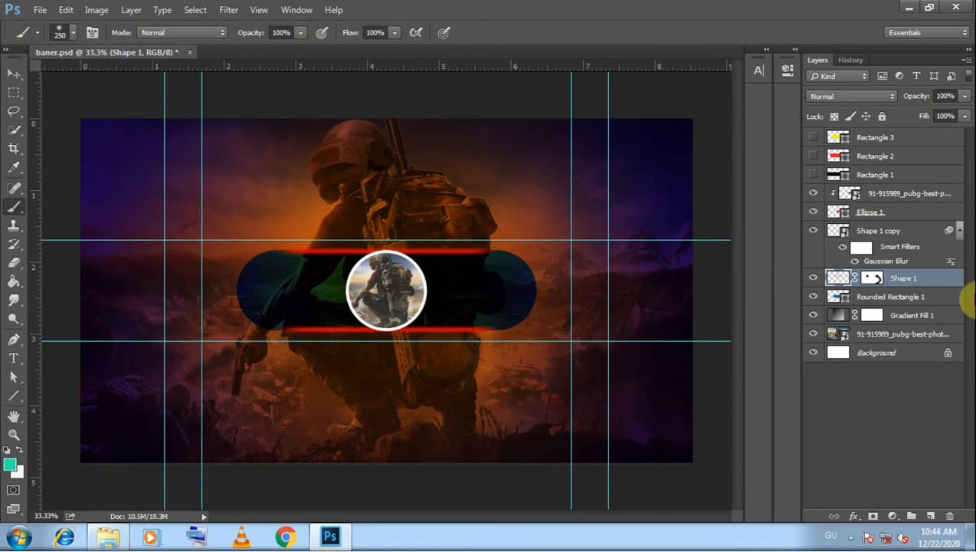
left_click(960, 231)
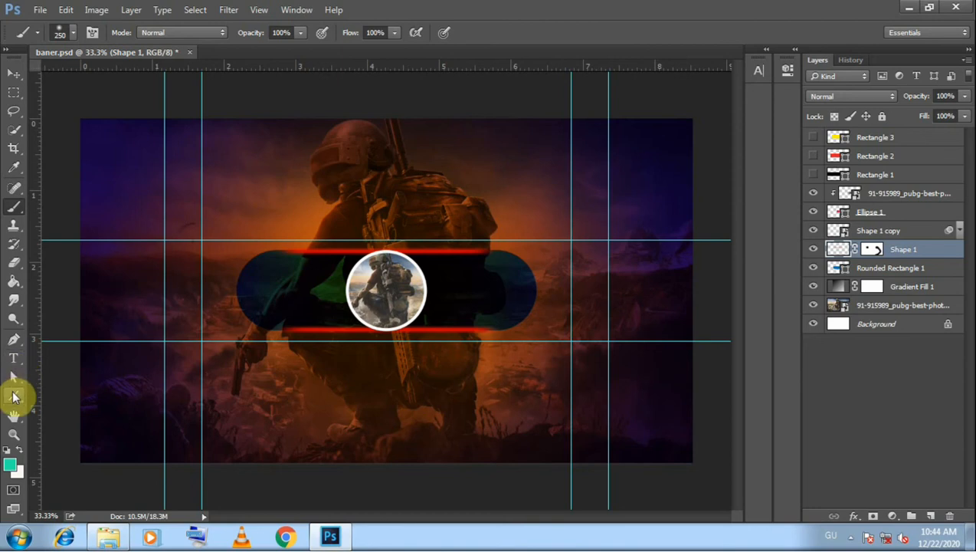
Step: Choose Arial Bold, add the white (ffffff) 10 pt text GAMER NAME, and move it left of the photo circle on the bar
left_click(14, 360)
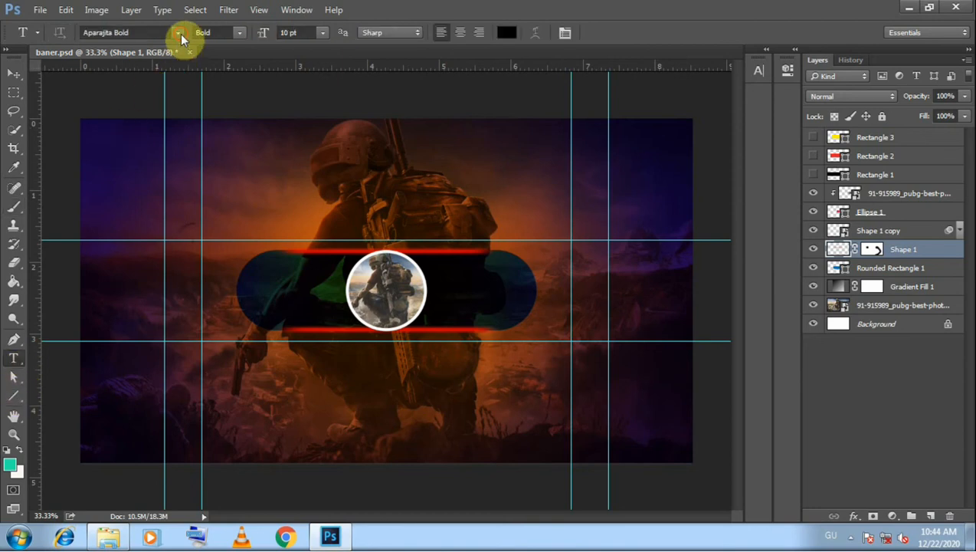
left_click(179, 33)
scroll(229, 184, "up", 3)
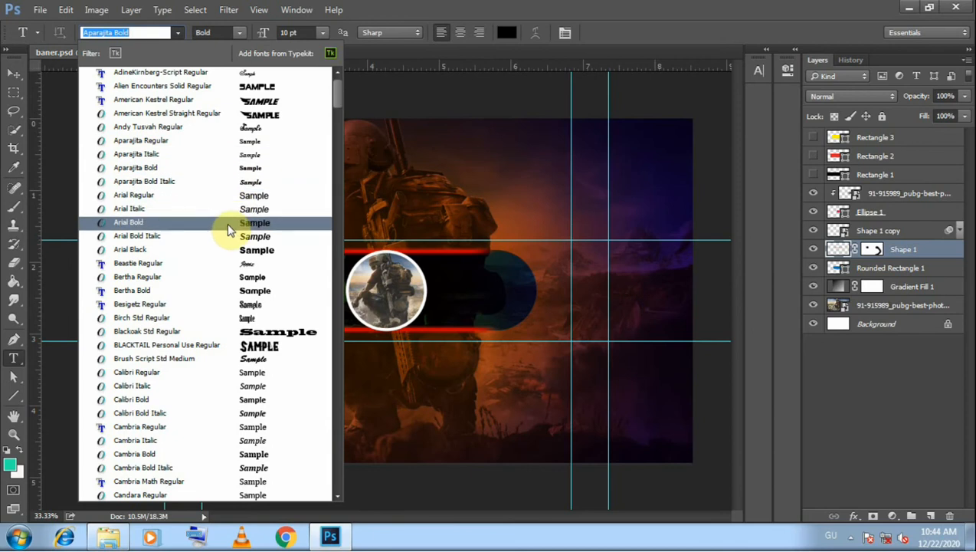
left_click(227, 227)
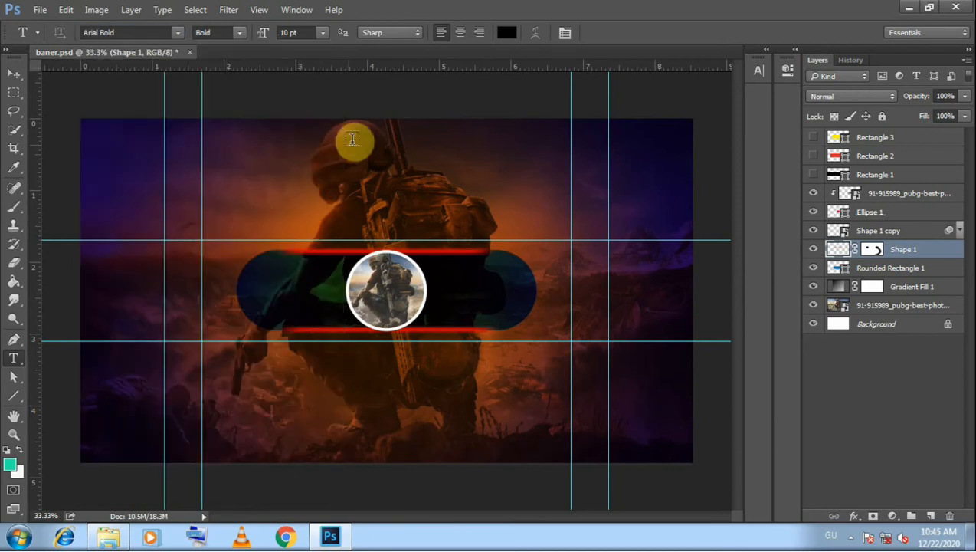
left_click(301, 282)
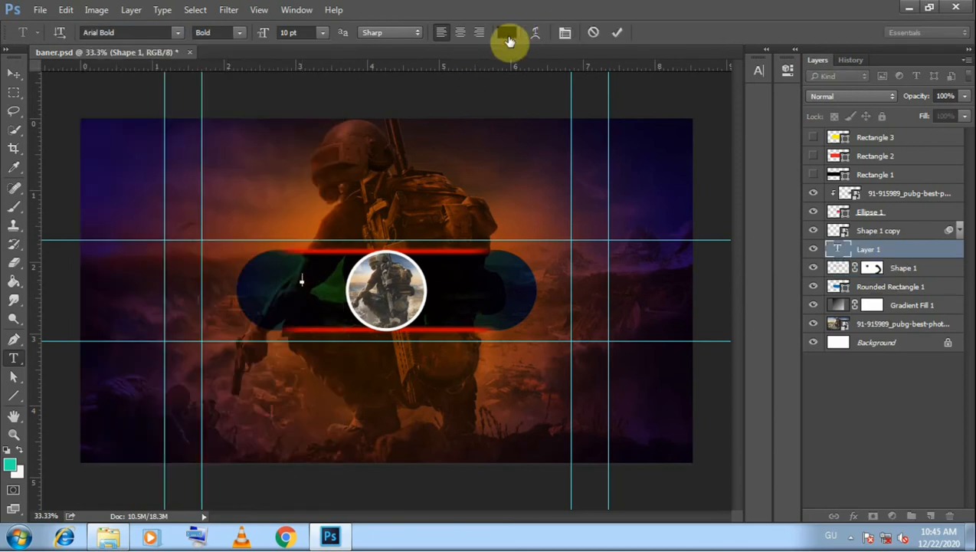
left_click(507, 35)
type("ffffff")
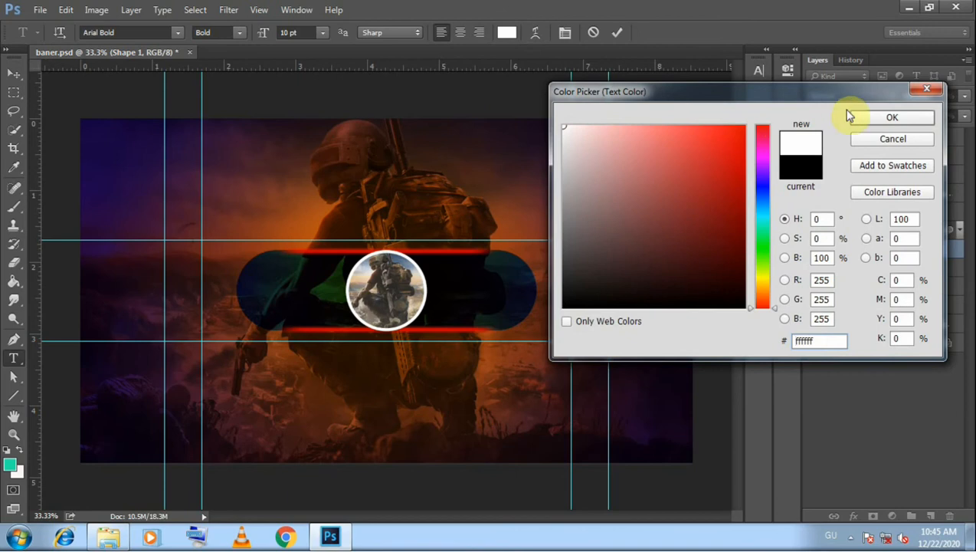
left_click(887, 116)
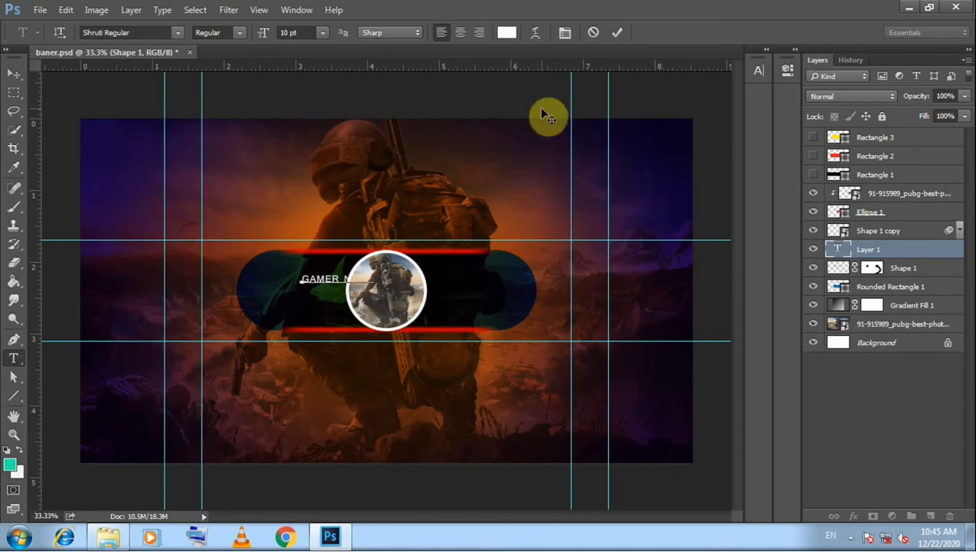
left_click(617, 32)
left_click(14, 74)
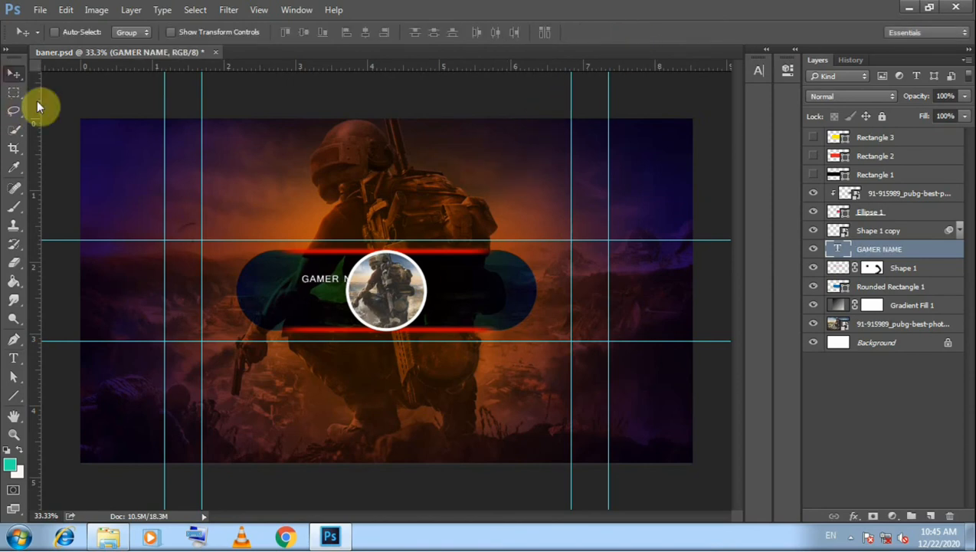
left_click_drag(364, 307, 291, 284)
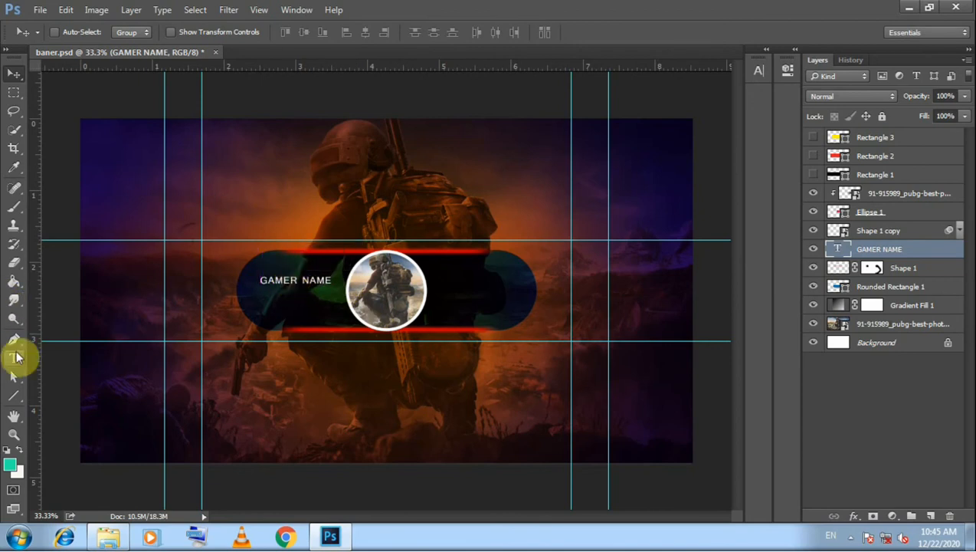
Step: Add a second text line reading TAGLINE HERE below GAMER NAME on the bar
left_click(14, 358)
left_click(262, 306)
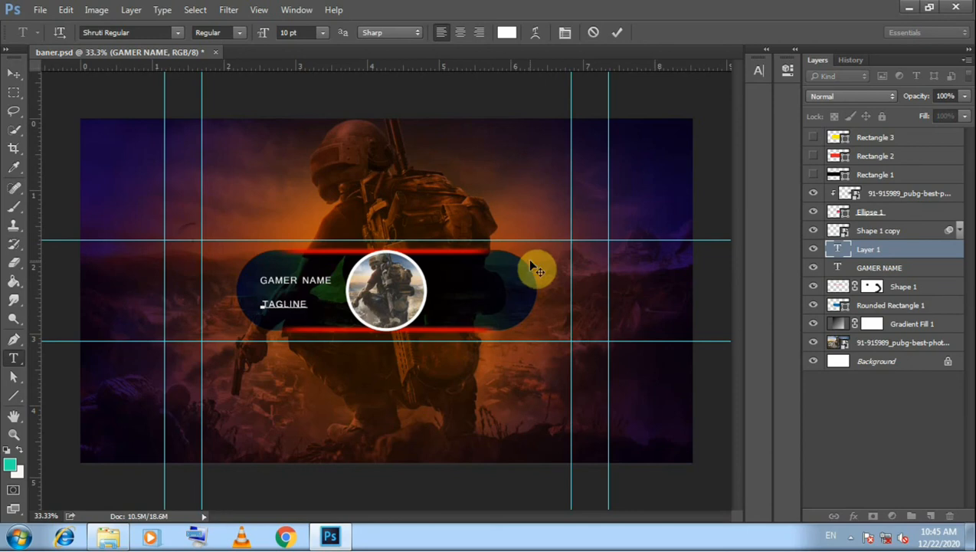
type("TAGLINE HERE")
left_click(614, 35)
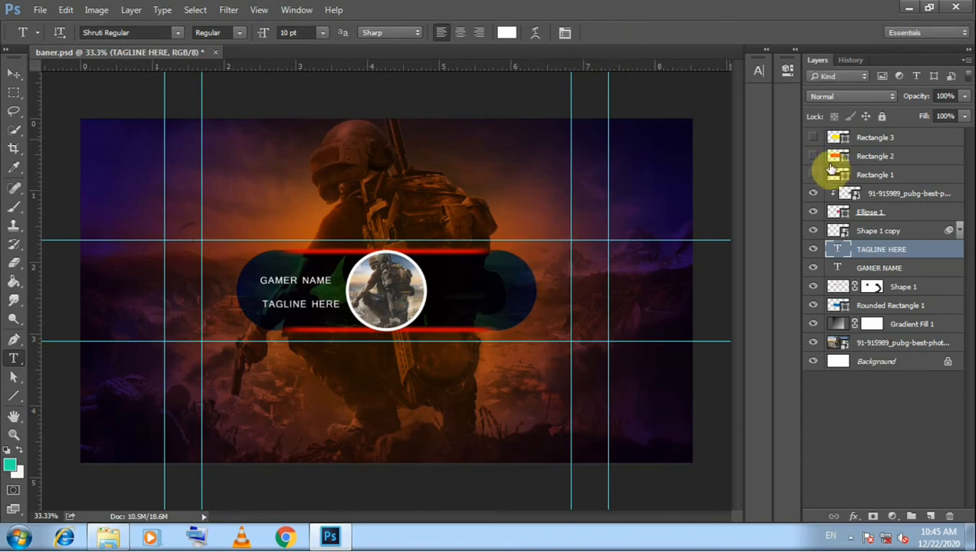
Step: Set the TAGLINE HERE text to 6 pt with a tracking of 400
left_click(758, 72)
left_click(727, 118)
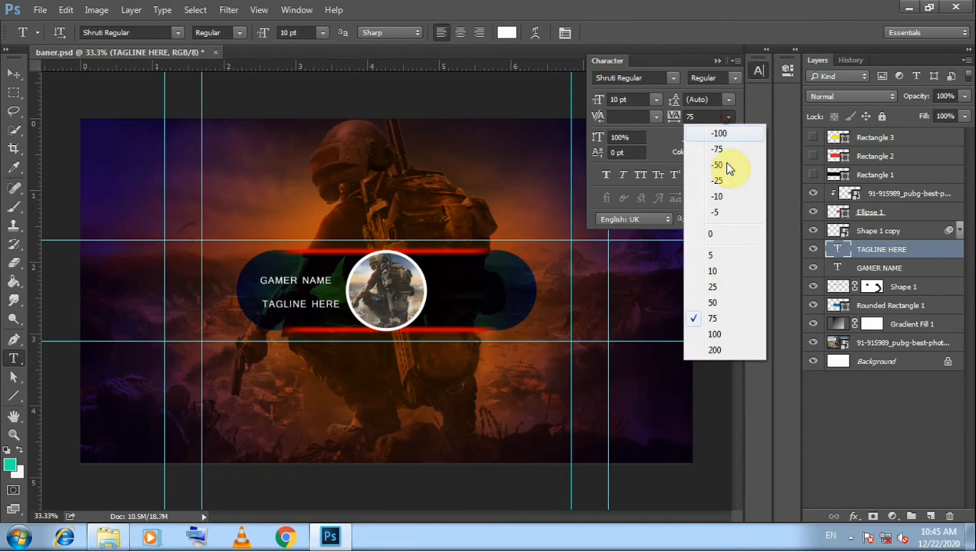
left_click(716, 335)
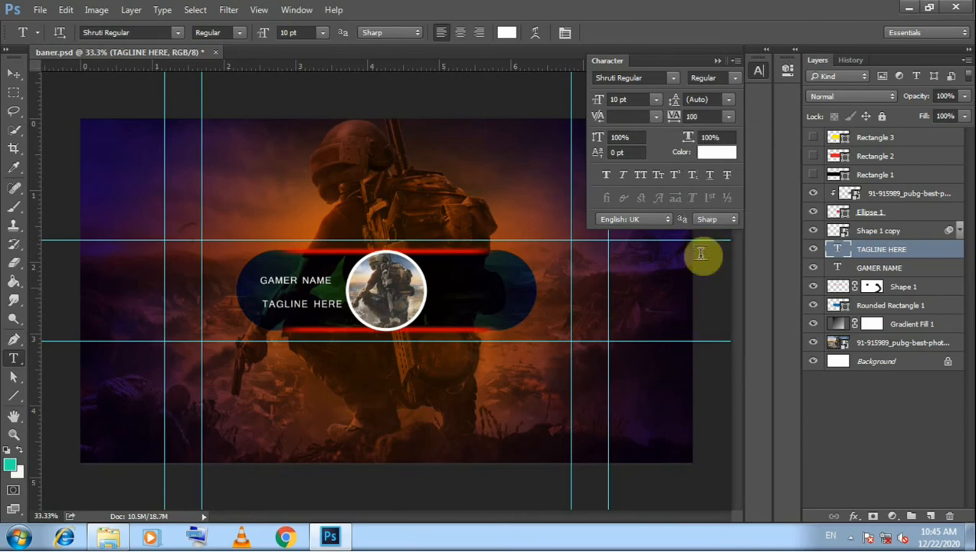
left_click(654, 98)
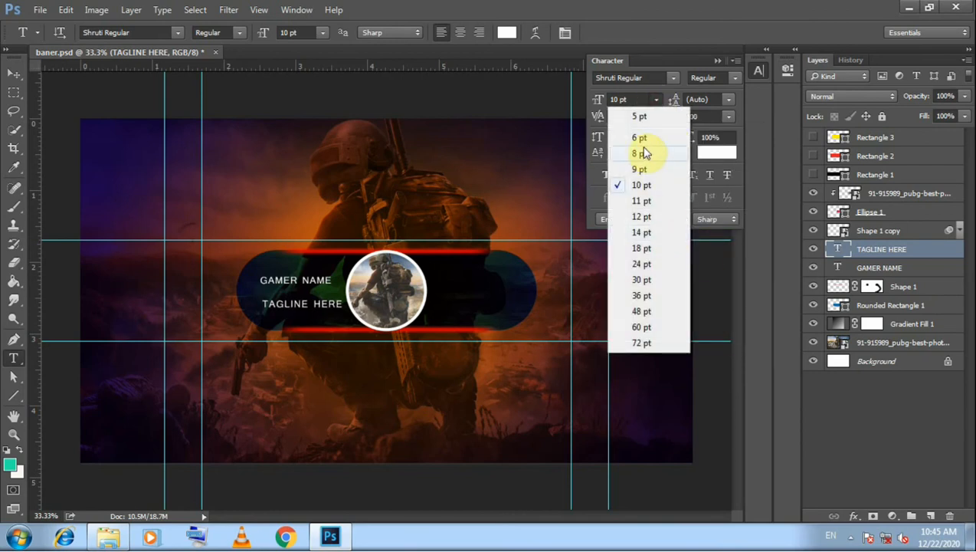
left_click(643, 153)
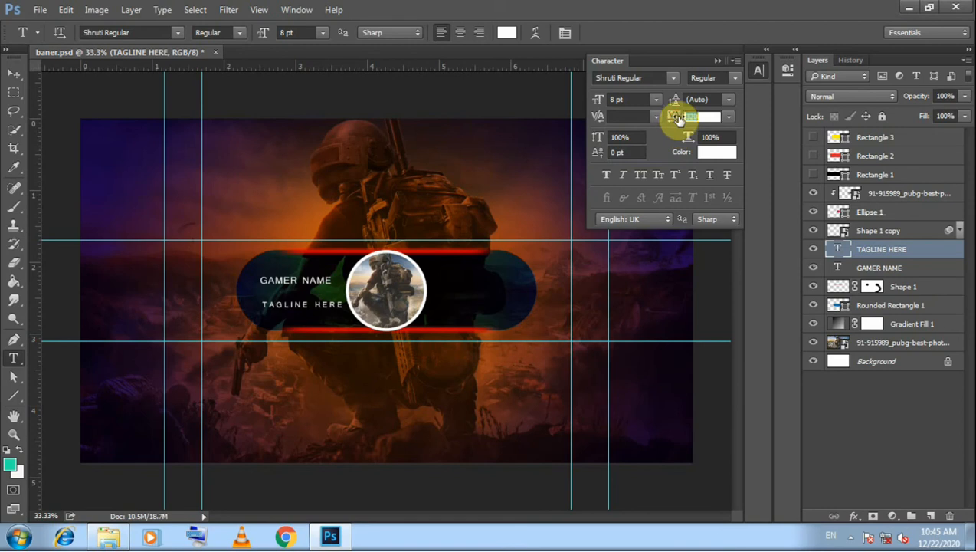
left_click(653, 99)
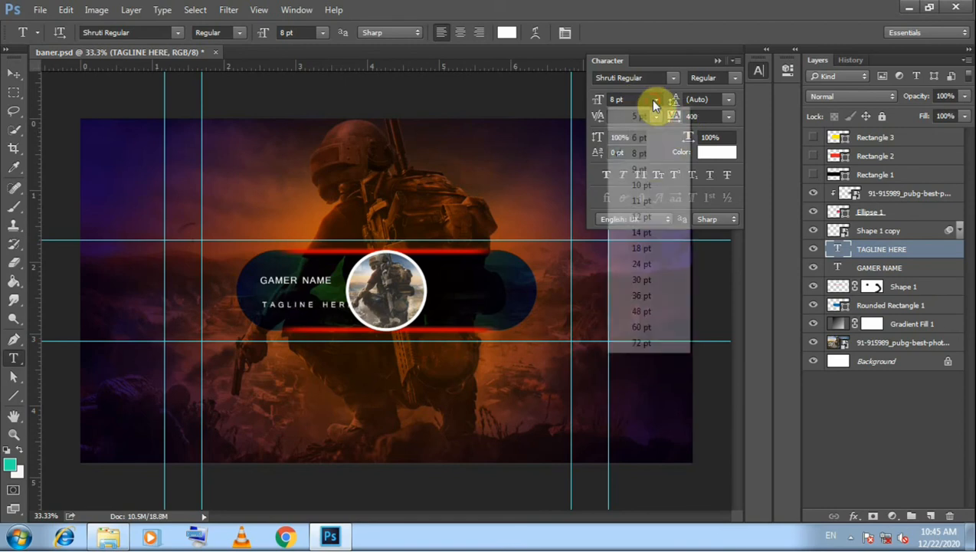
left_click(644, 138)
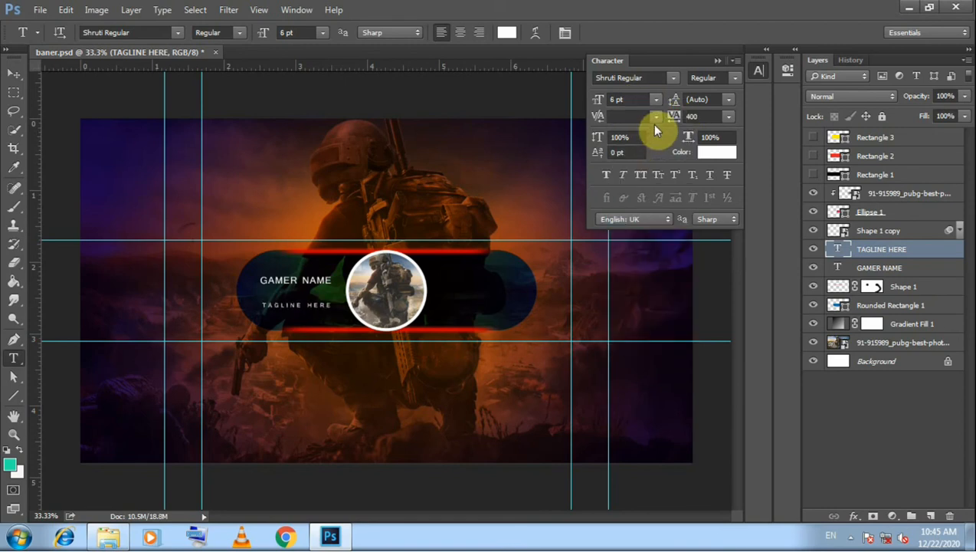
left_click(717, 60)
Step: Move TAGLINE HERE and GAMER NAME close together, around the middle height of the bar
left_click(13, 74)
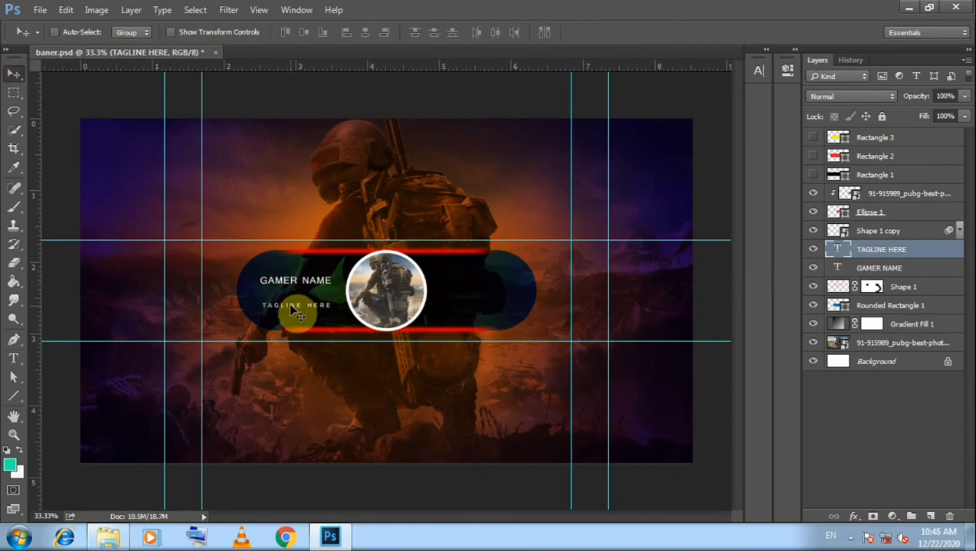
mouse_move(291, 306)
left_mouse_down()
mouse_move(296, 285)
mouse_move(289, 291)
left_mouse_up()
left_click(852, 267)
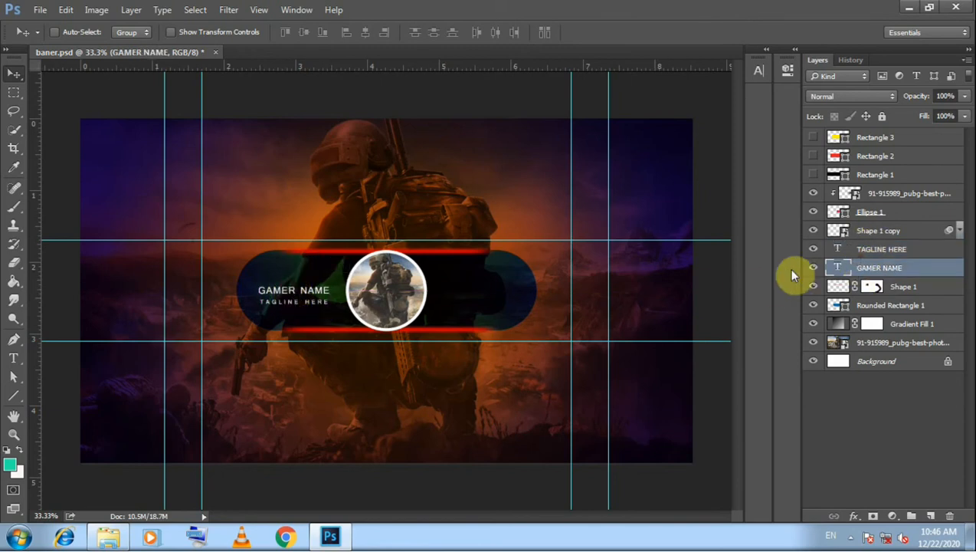
Step: Set the GAMER NAME text size to 13 pt and reposition it centred just above the tagline, clear of the photo circle
left_click(759, 71)
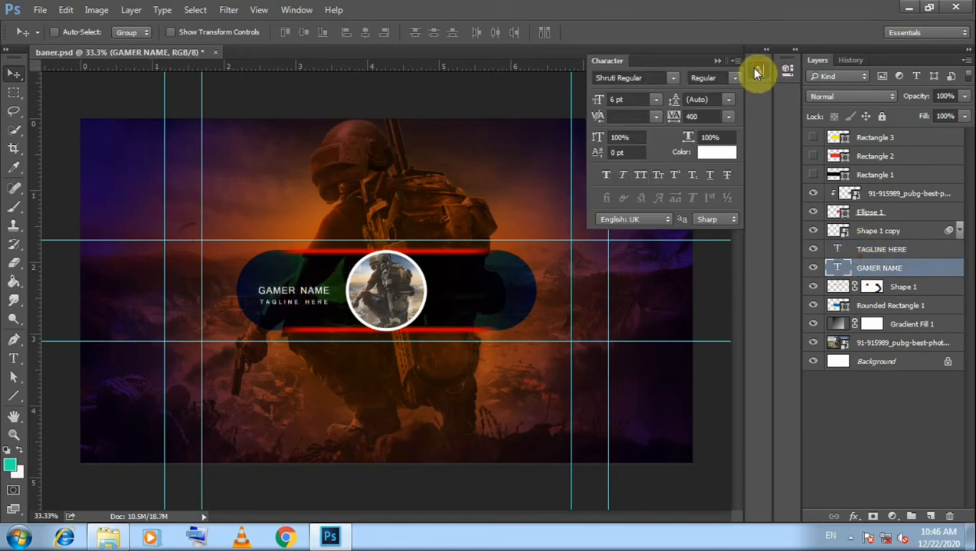
left_click(656, 100)
left_click(636, 233)
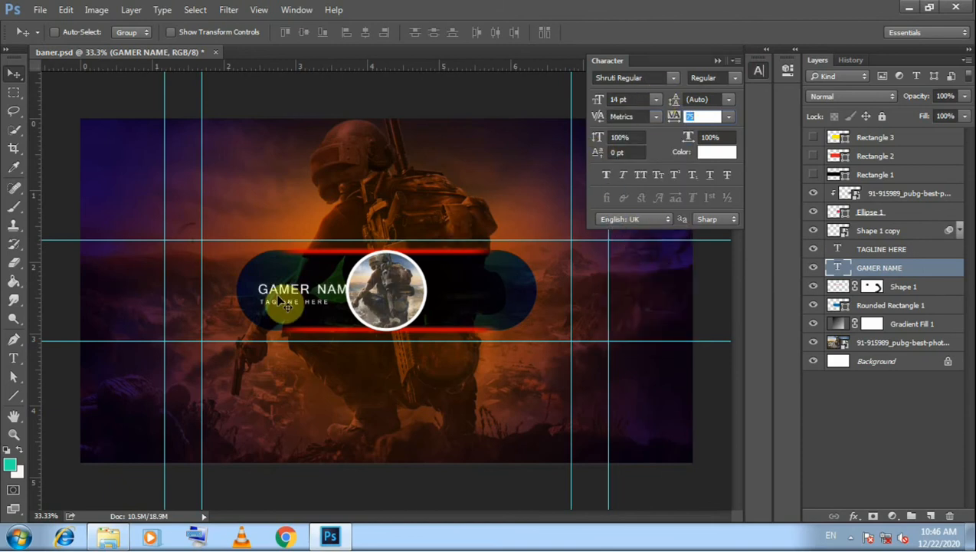
left_click_drag(283, 300, 291, 295)
left_click(633, 110)
left_click(617, 98)
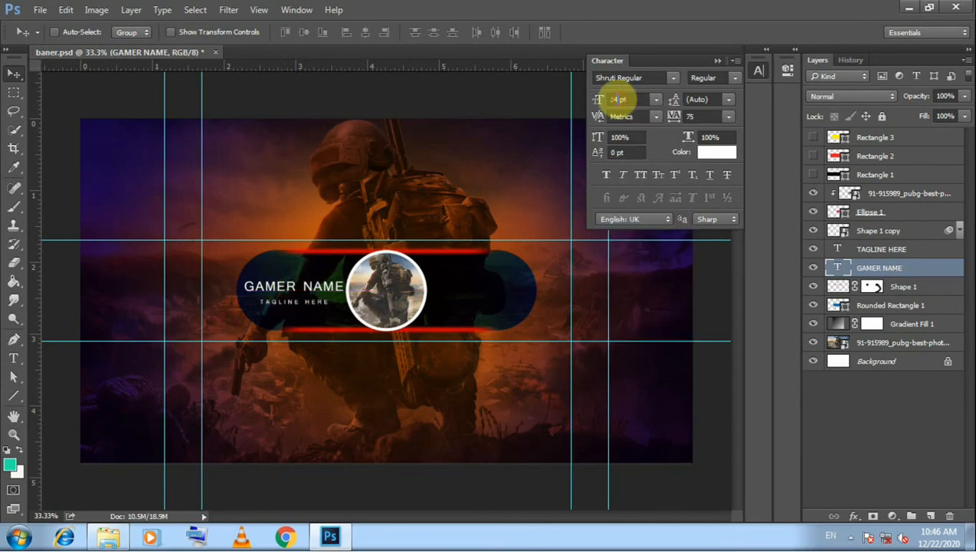
left_click_drag(618, 99, 597, 104)
type("13")
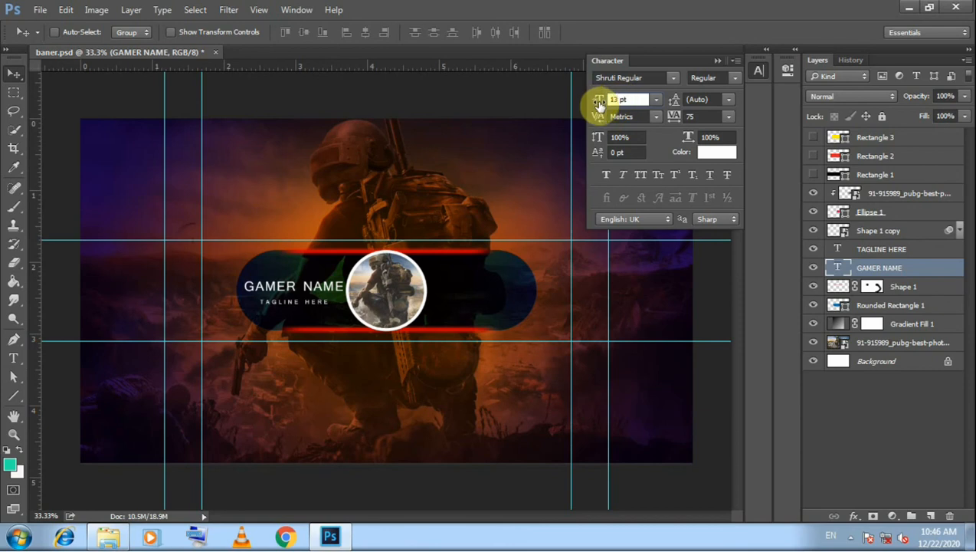
key("Return")
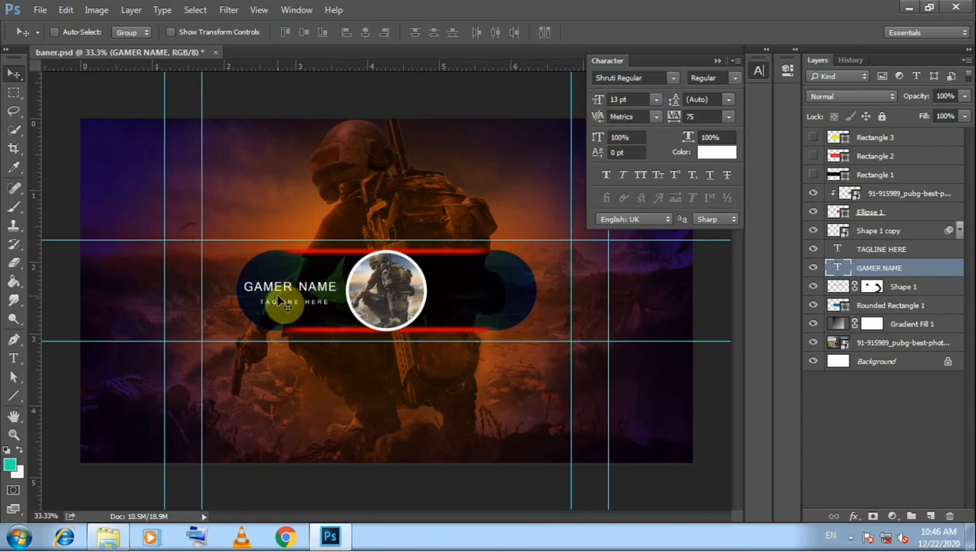
left_click_drag(286, 295, 287, 295)
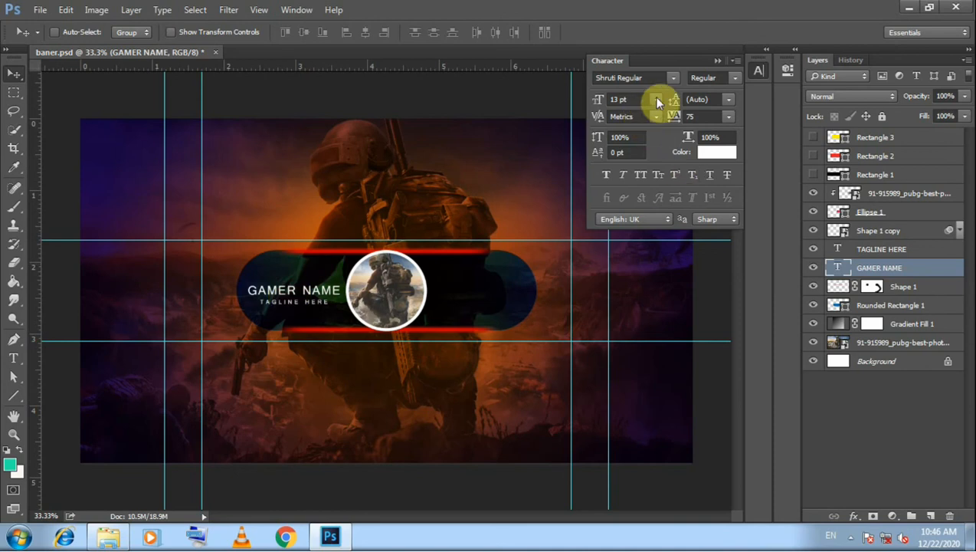
Step: Set the TAGLINE HERE text size to 7 pt and centre it just below GAMER NAME
left_click(843, 249)
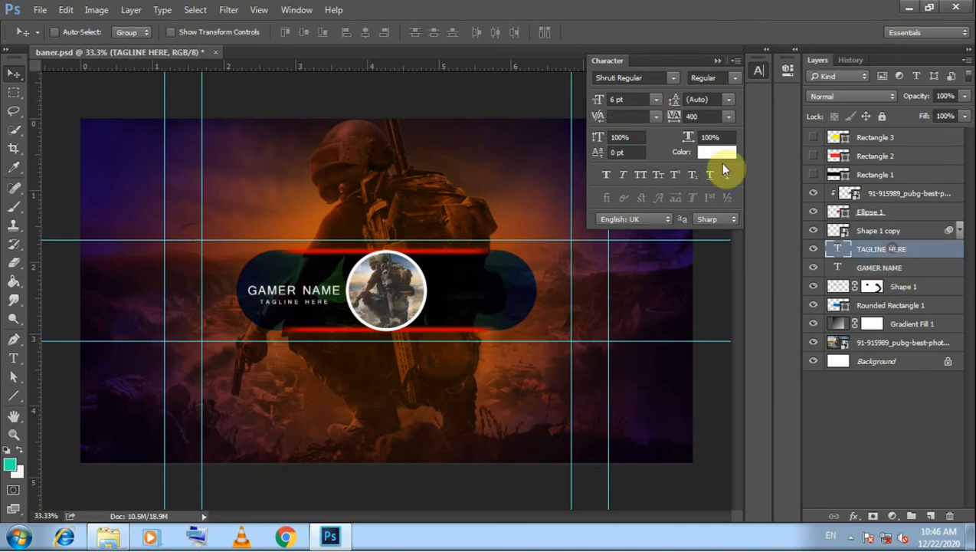
left_click(657, 100)
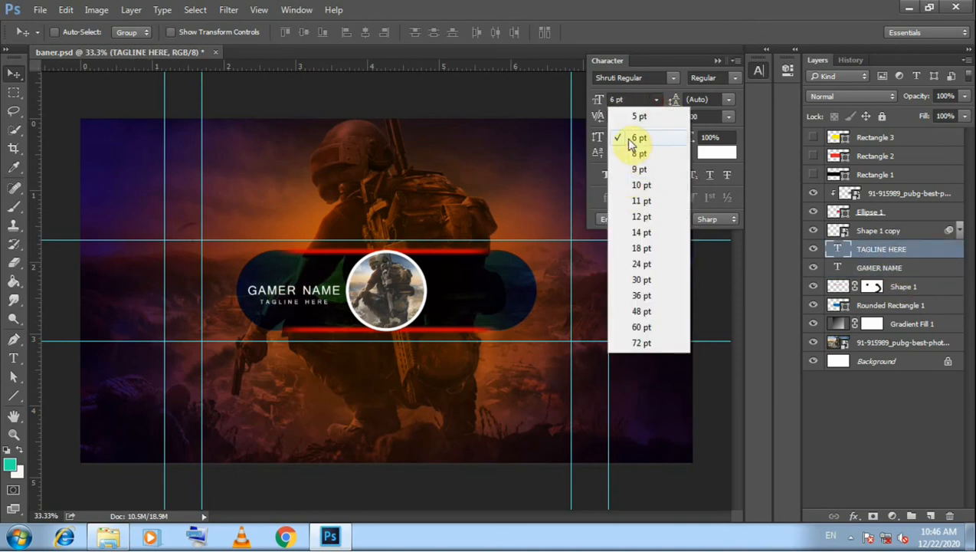
left_click(616, 100)
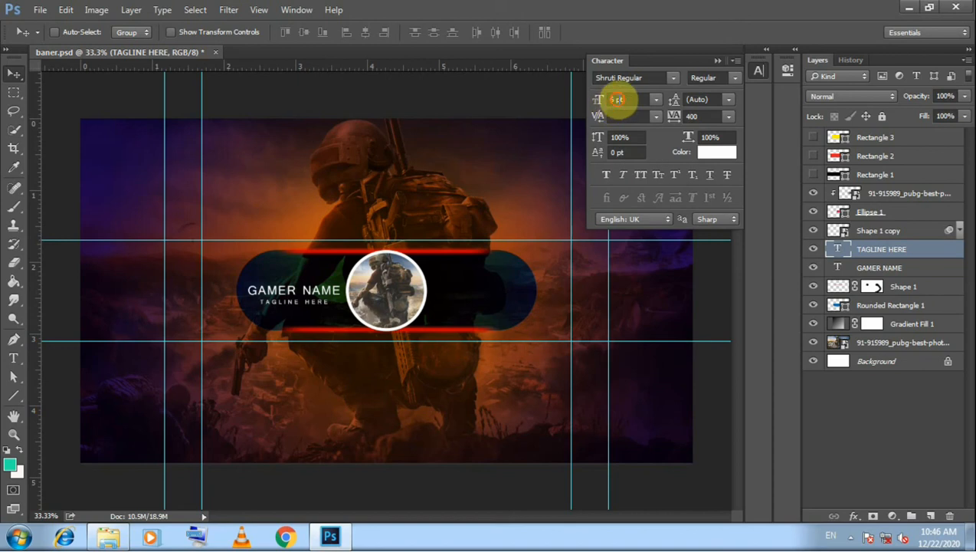
key("Up")
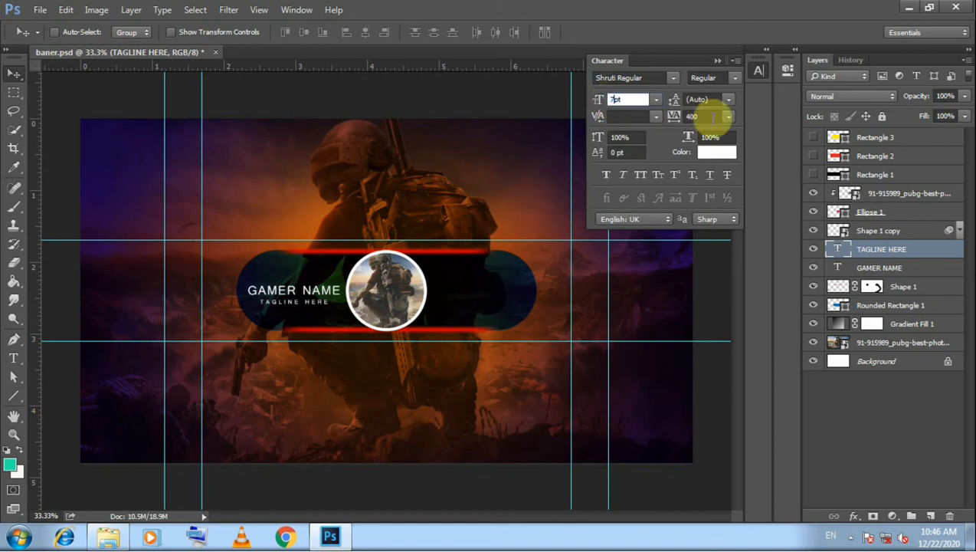
key("Return")
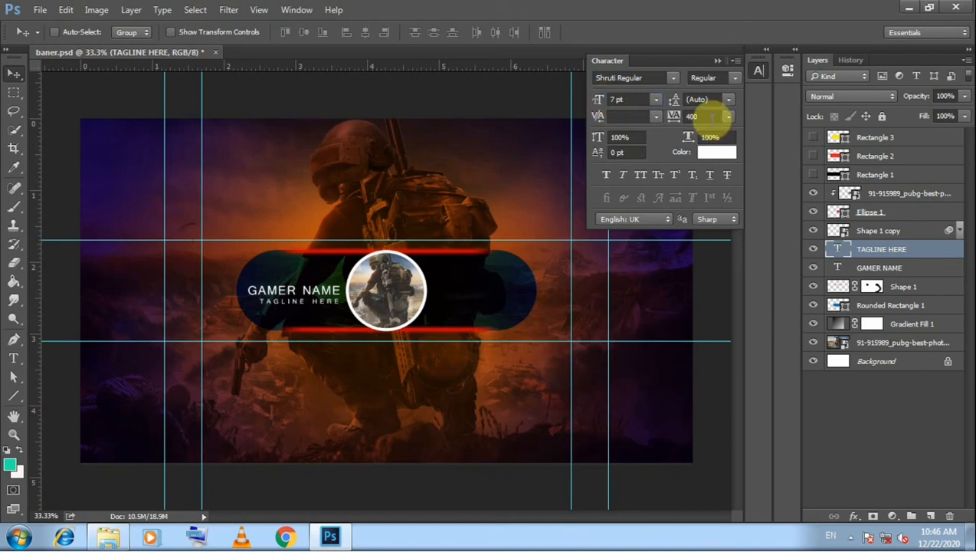
left_click(733, 60)
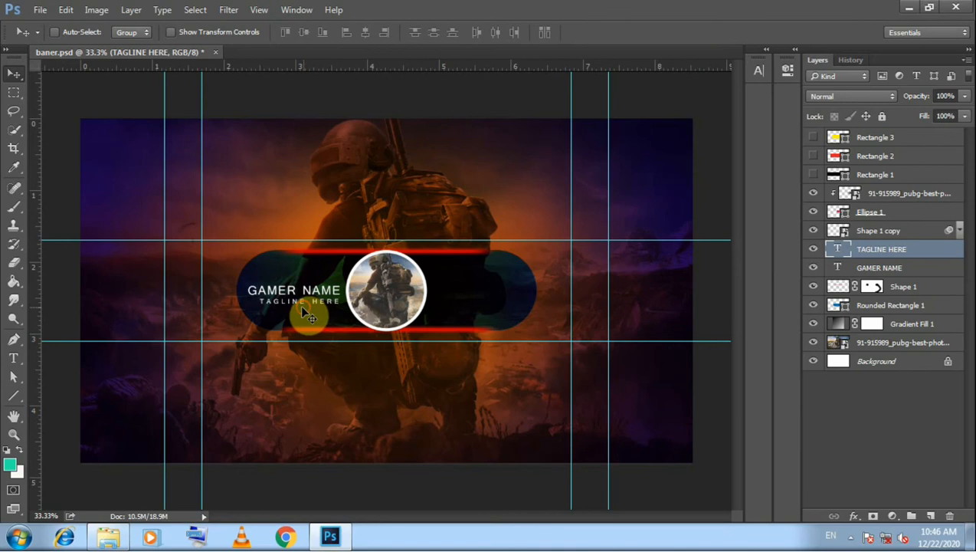
left_click_drag(299, 304, 299, 312)
Step: Add the white 7 pt text #FACEBOOK on the upper part of the bar, right of the photo circle
left_click(14, 360)
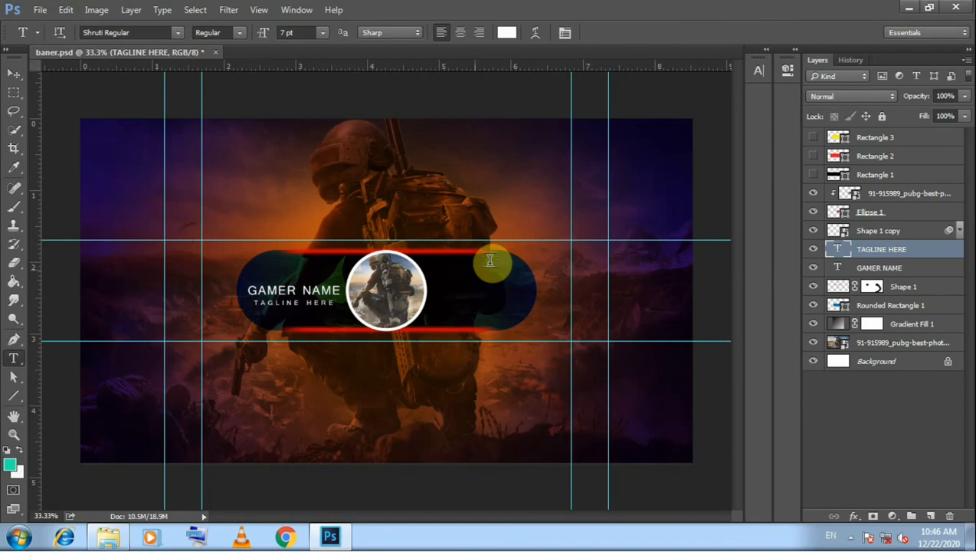
left_click(449, 275)
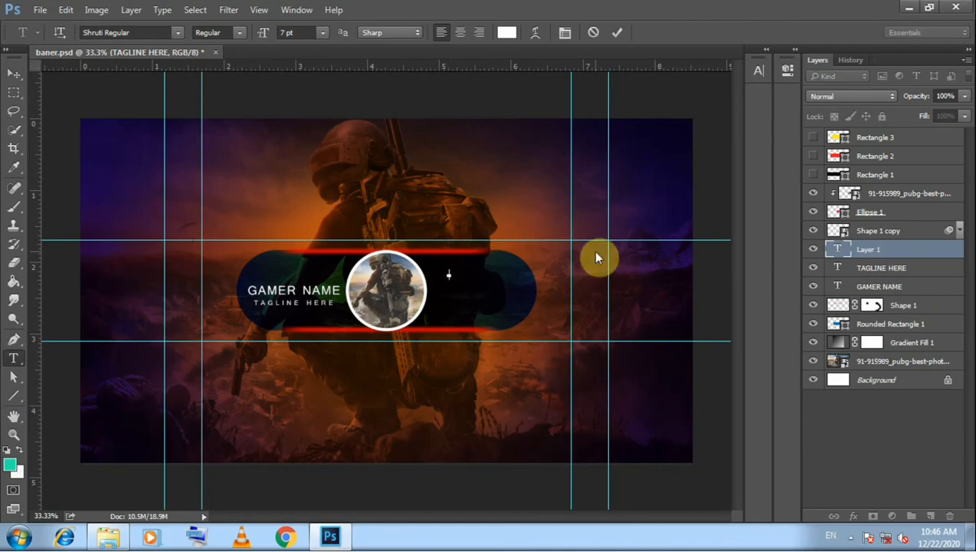
type("FA")
type("CE")
type("BOO")
type("K")
type("#")
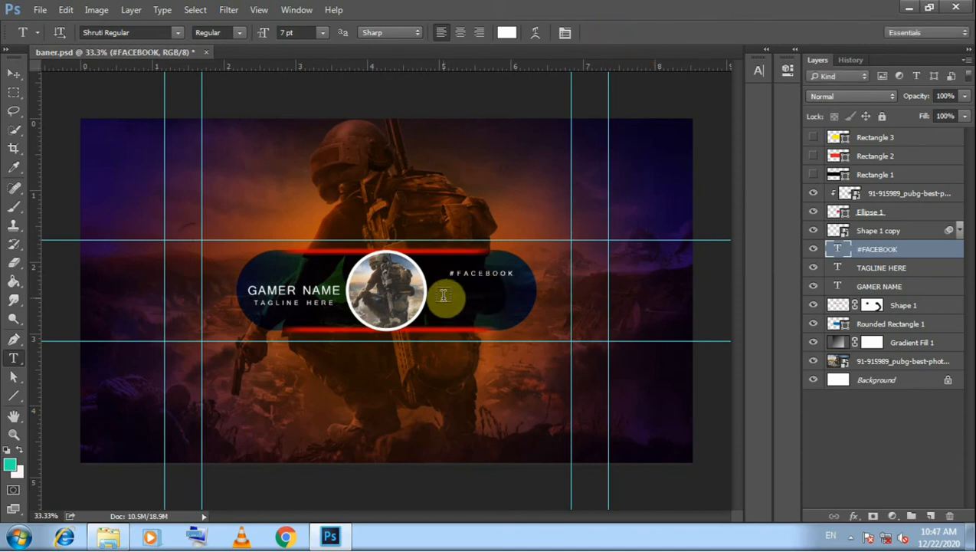
Step: Add the white 7 pt text #INSTAGRAM and place it just below #FACEBOOK on the bar
left_click(451, 298)
type("#")
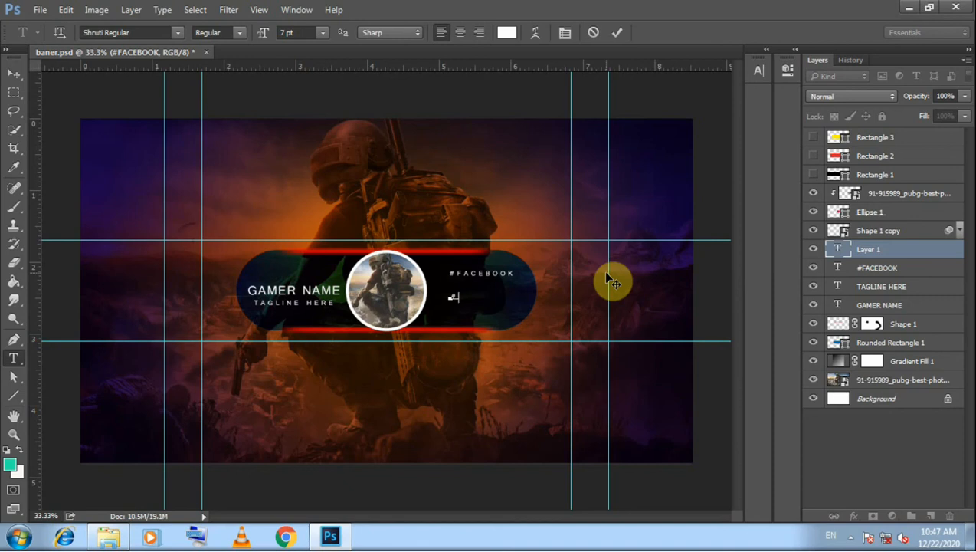
type("INSTAGRAM")
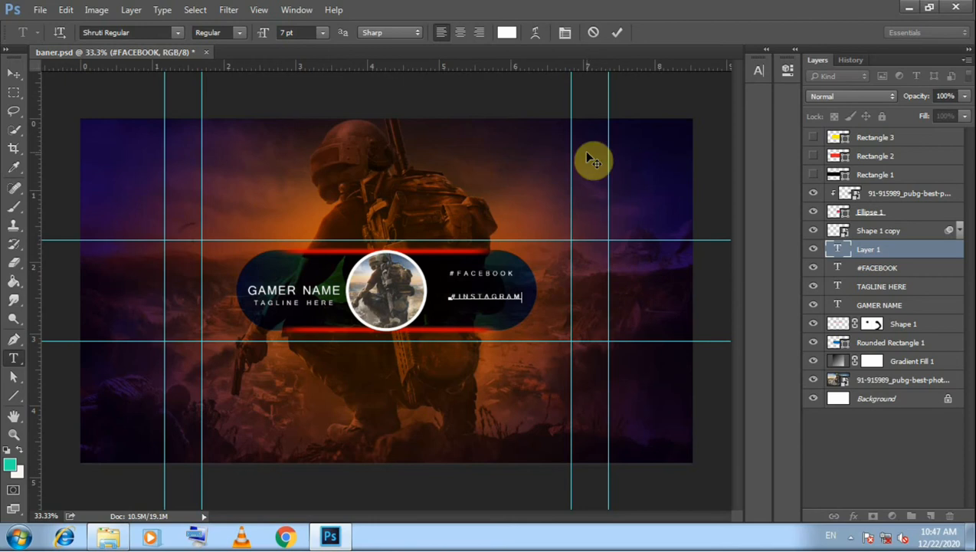
left_click(618, 33)
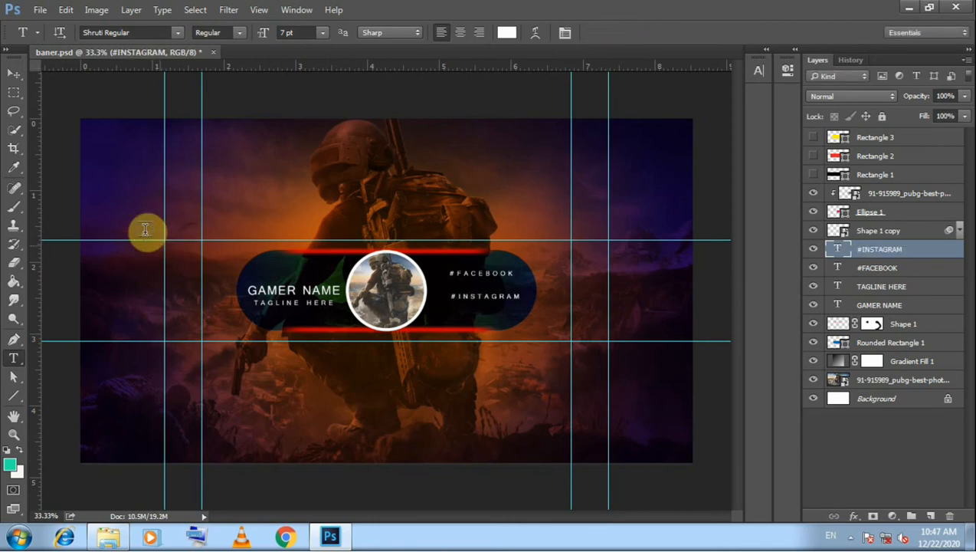
left_click(20, 75)
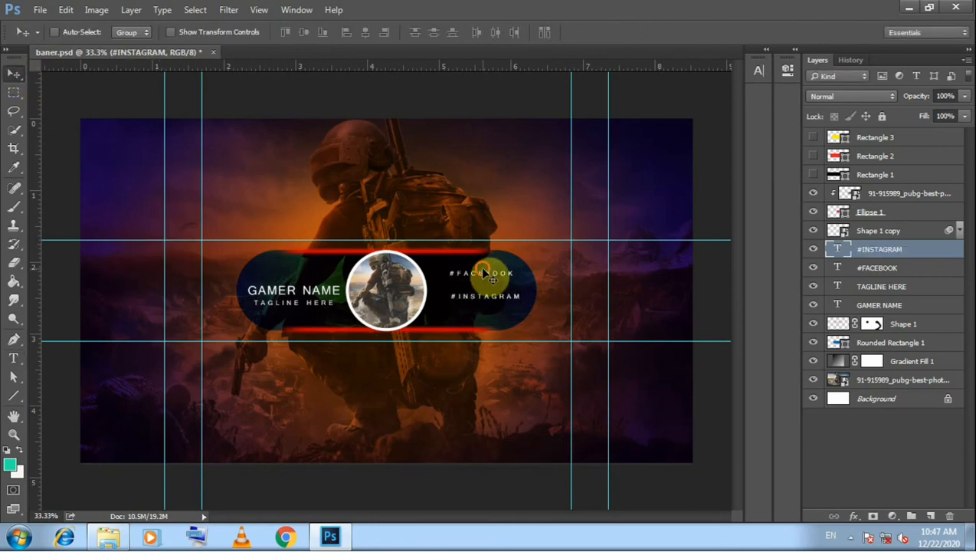
mouse_move(470, 275)
left_mouse_down()
mouse_move(483, 276)
mouse_move(481, 264)
left_mouse_up()
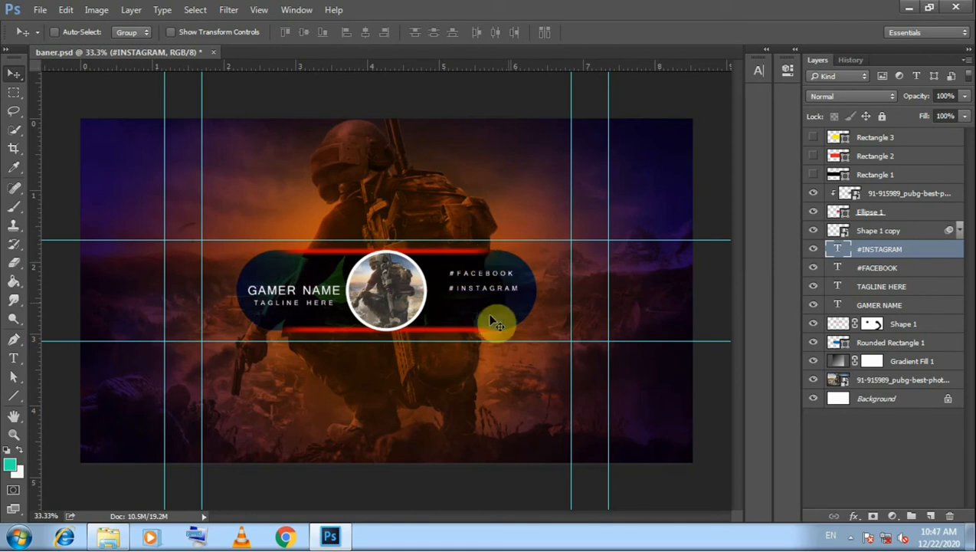
Step: Add the white 7 pt text #TWITTER below #INSTAGRAM on the bar
left_click(15, 359)
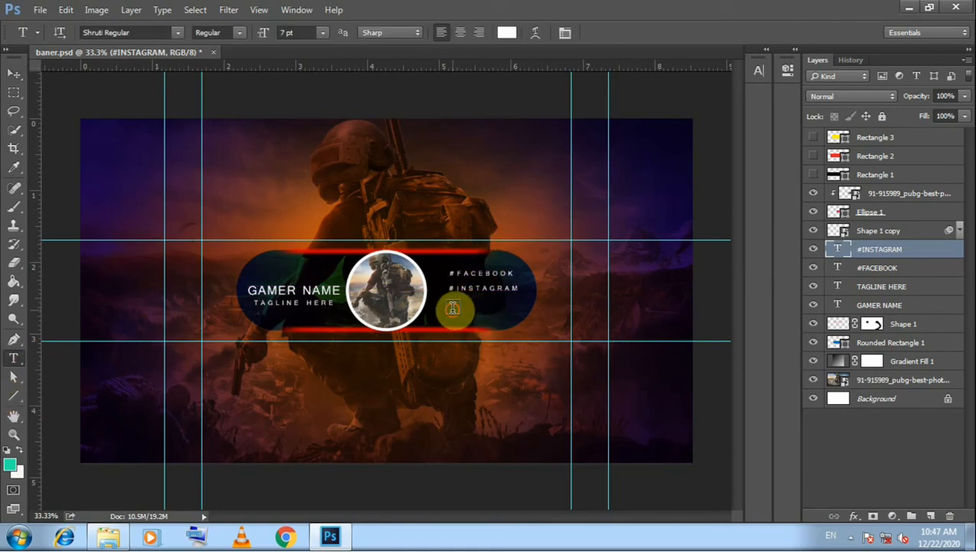
left_click(453, 308)
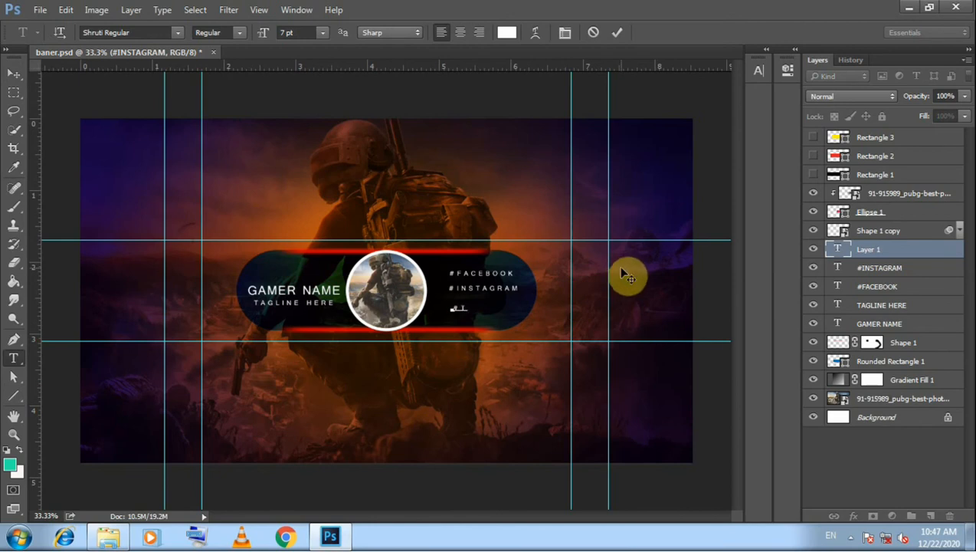
type("#TWITTER")
left_click(615, 33)
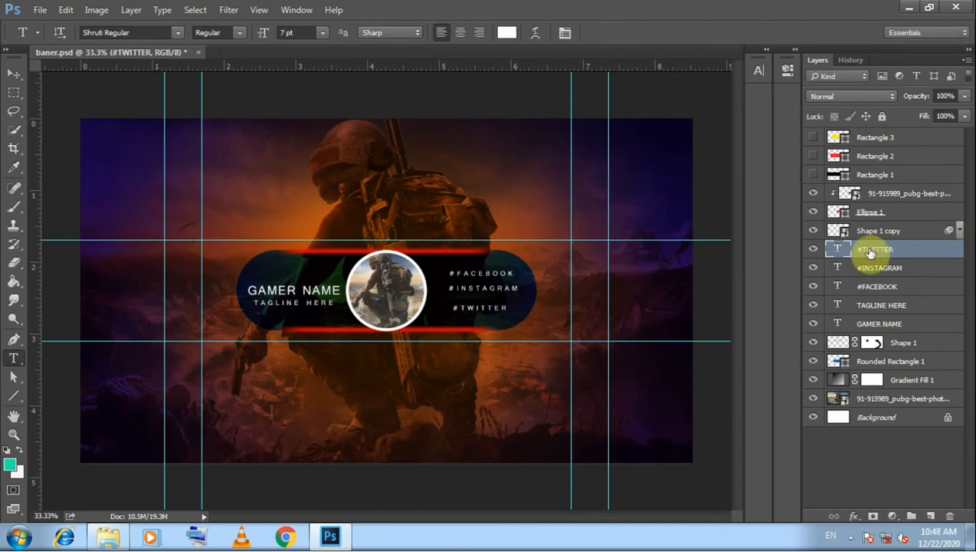
Step: Make the #TWITTER text faux bold and set its size to 9 pt
left_click(760, 69)
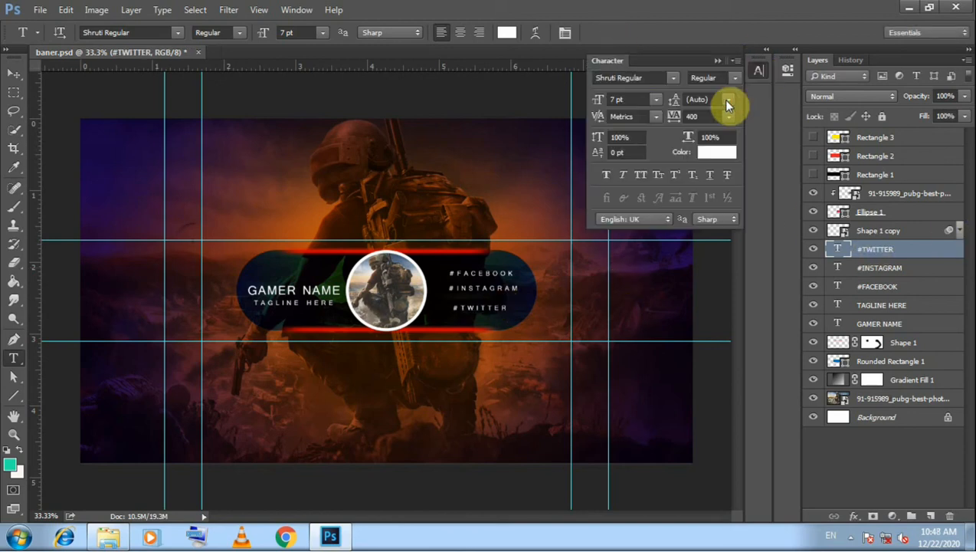
left_click(652, 101)
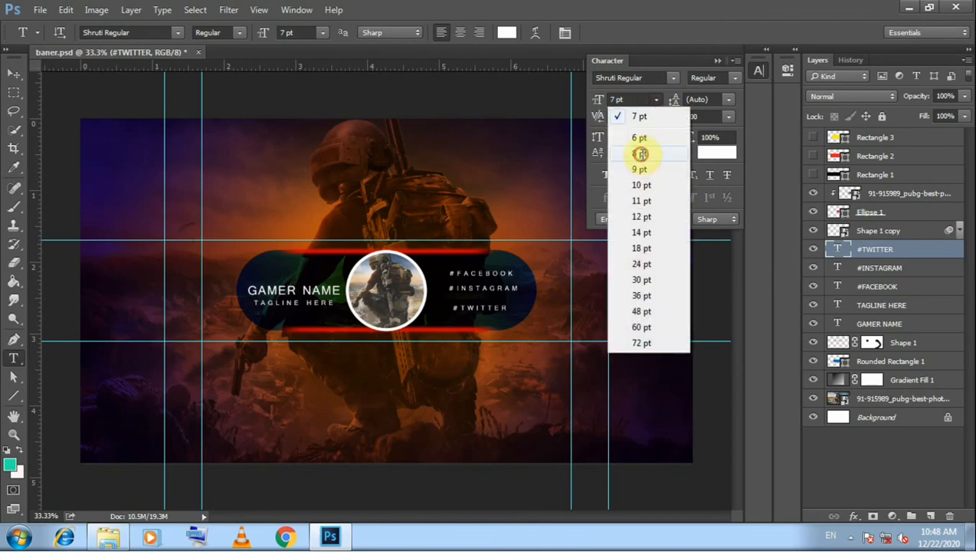
left_click(640, 154)
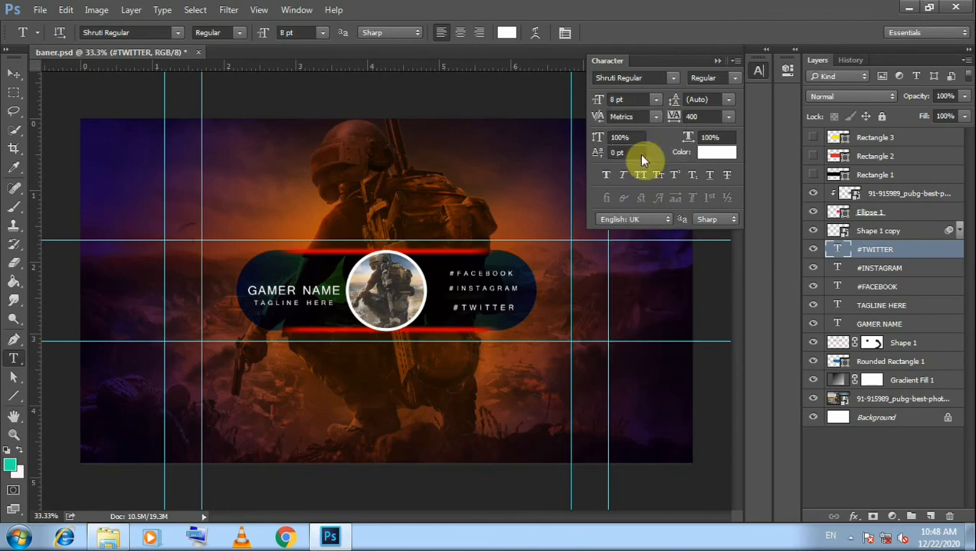
left_click(606, 178)
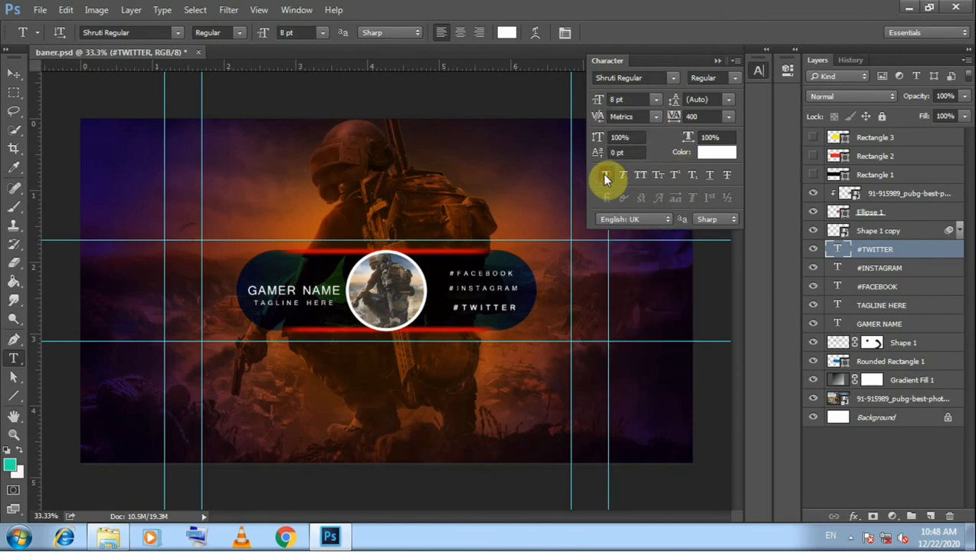
left_click(657, 100)
left_click(654, 149)
left_click(718, 61)
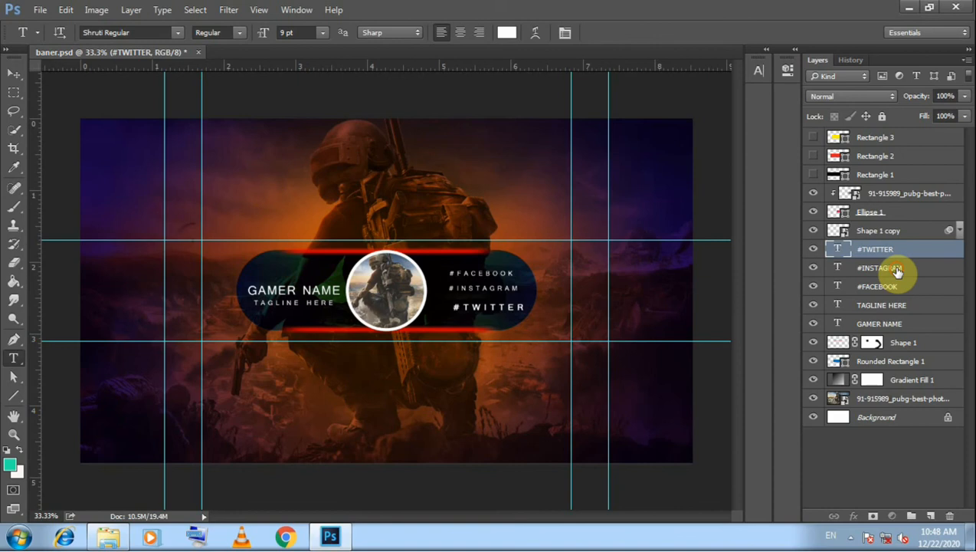
Step: Set the #INSTAGRAM text size to 9 pt and make it faux bold
left_click(881, 268)
left_click(760, 72)
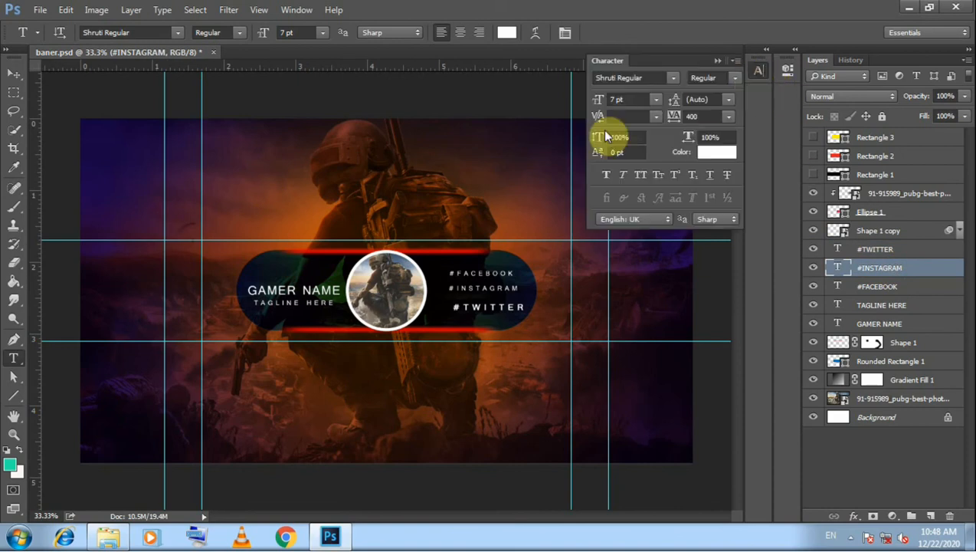
left_click(656, 100)
left_click(642, 169)
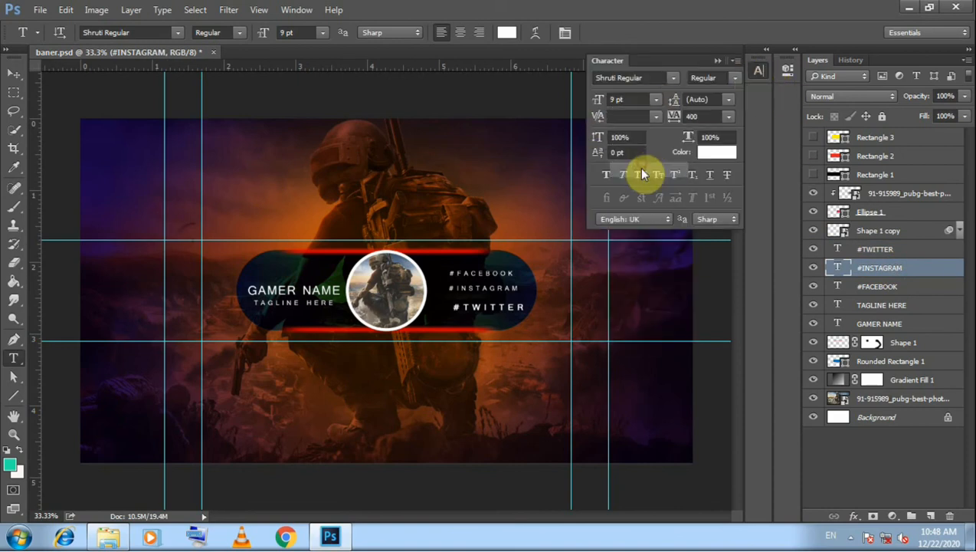
left_click(718, 62)
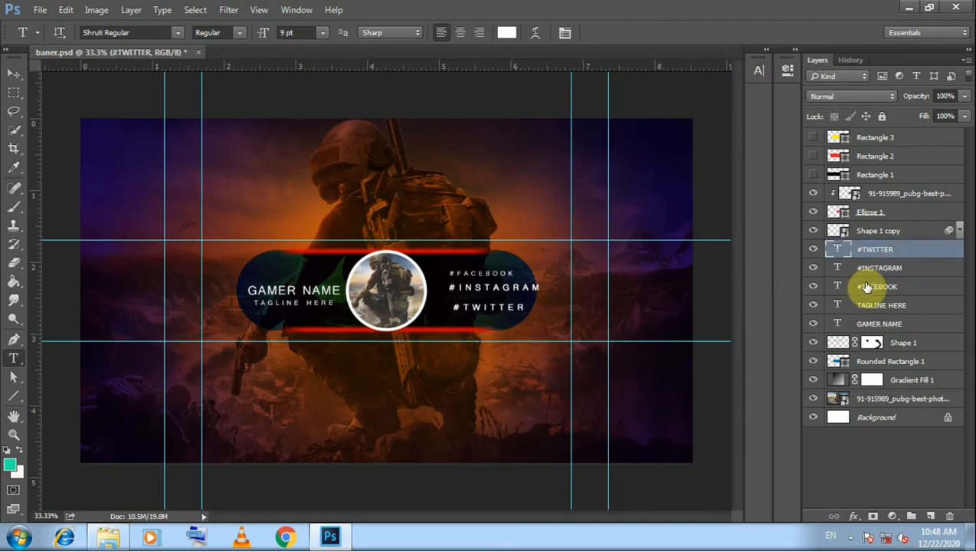
Step: Set the #FACEBOOK text size to 9 pt and make it faux bold
left_click(873, 286)
left_click(761, 71)
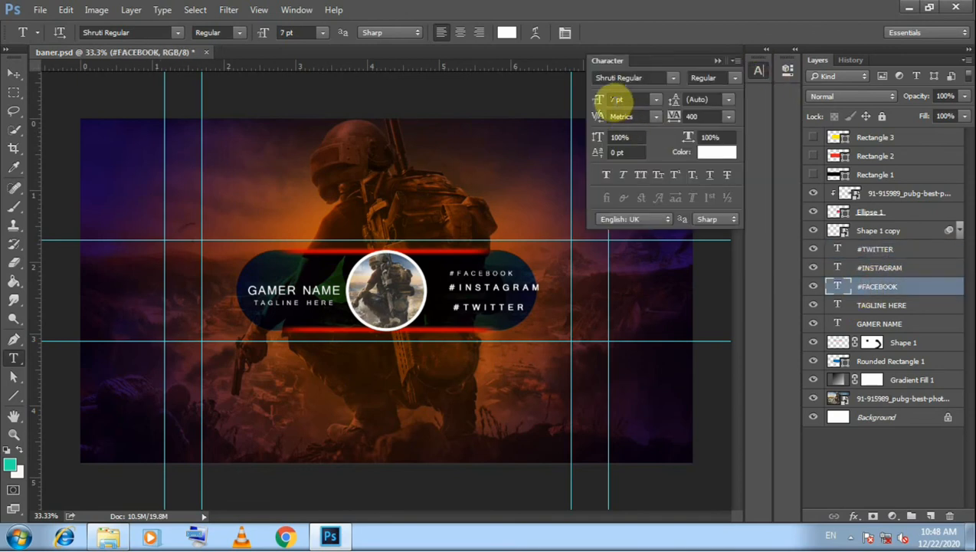
left_click(655, 99)
left_click(640, 170)
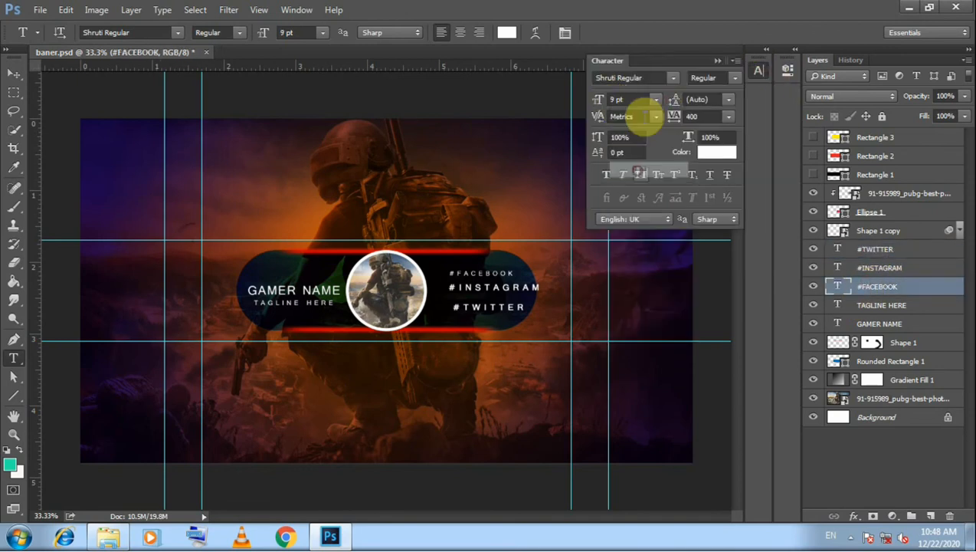
left_click(604, 178)
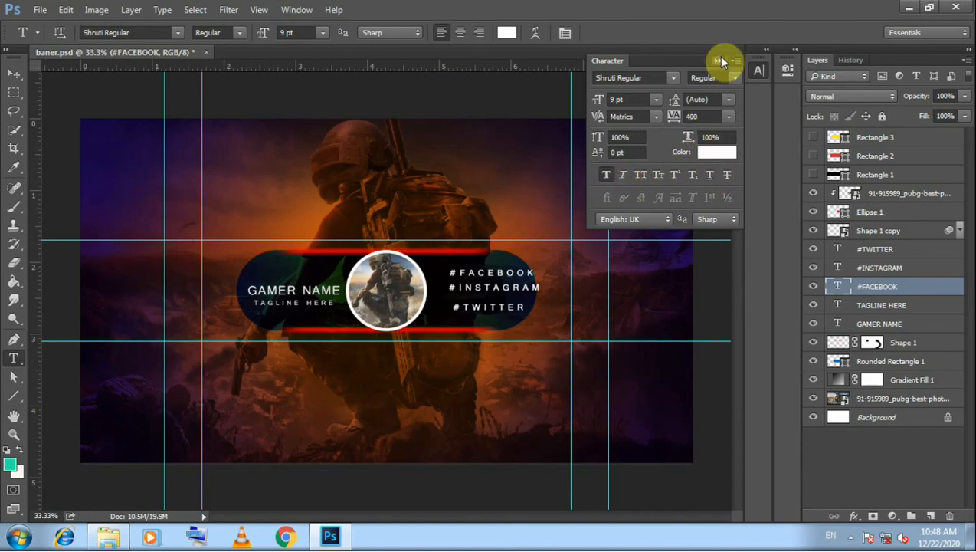
Step: Tighten the letter spacing of the #FACEBOOK text, trying a tracking of 100 before settling on 200
left_click(727, 117)
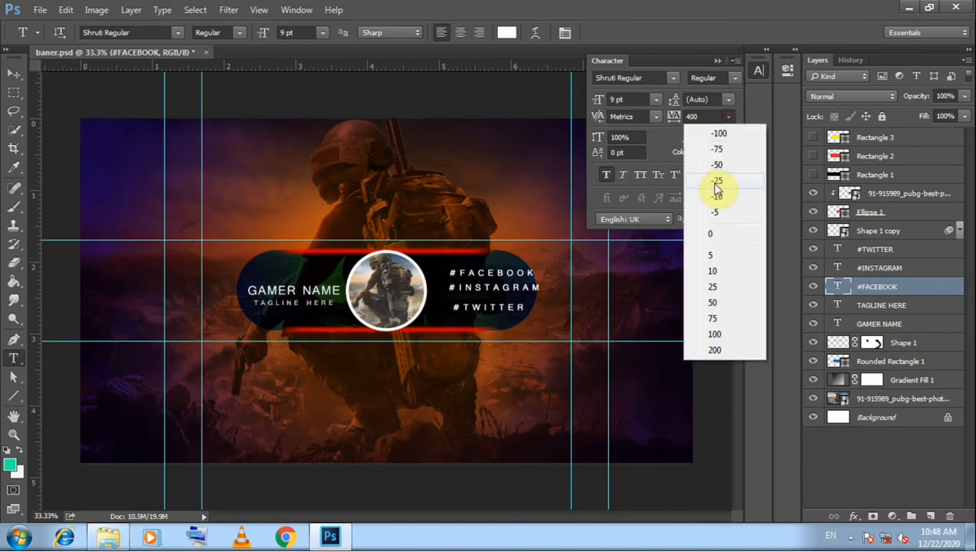
left_click(715, 333)
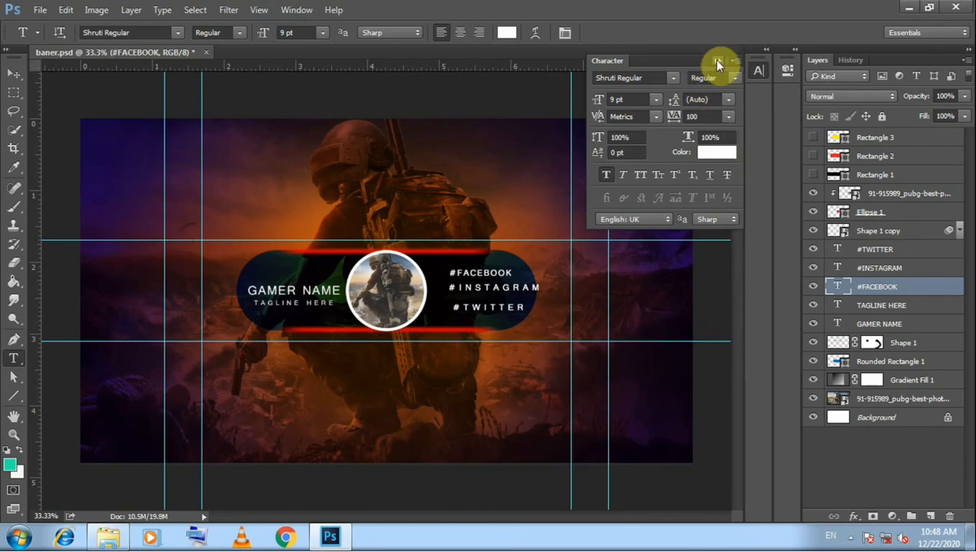
left_click(726, 118)
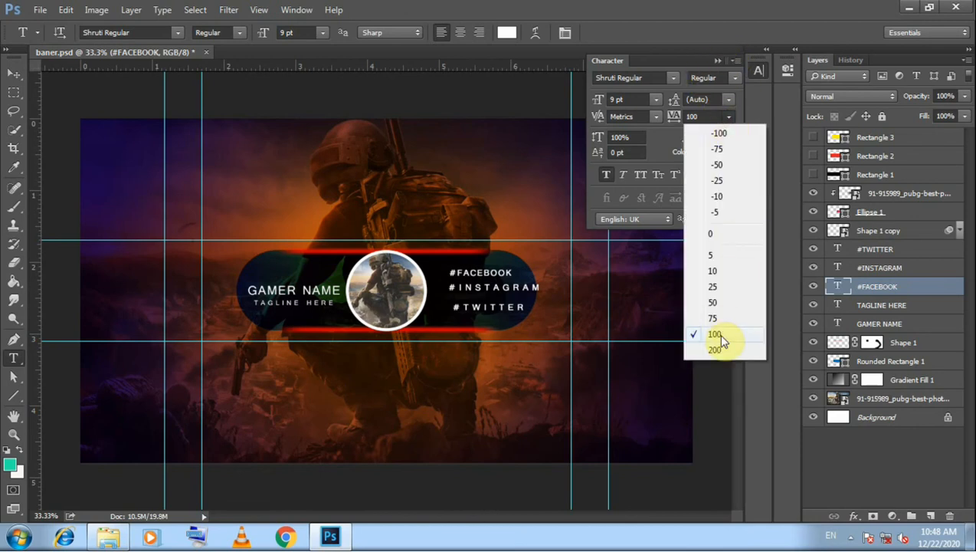
left_click(716, 348)
left_click(717, 61)
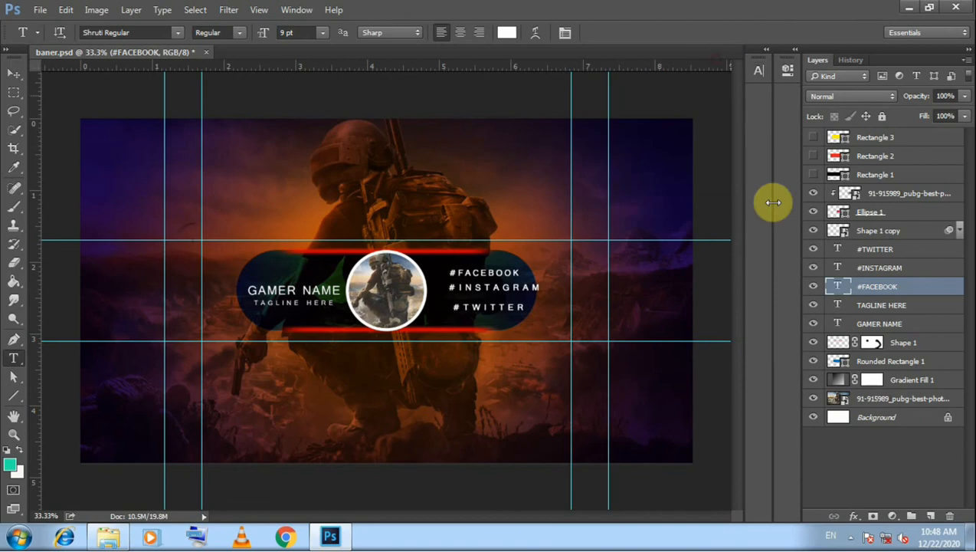
Step: Set the tracking of the #INSTAGRAM and #TWITTER texts to 200
left_click(879, 267)
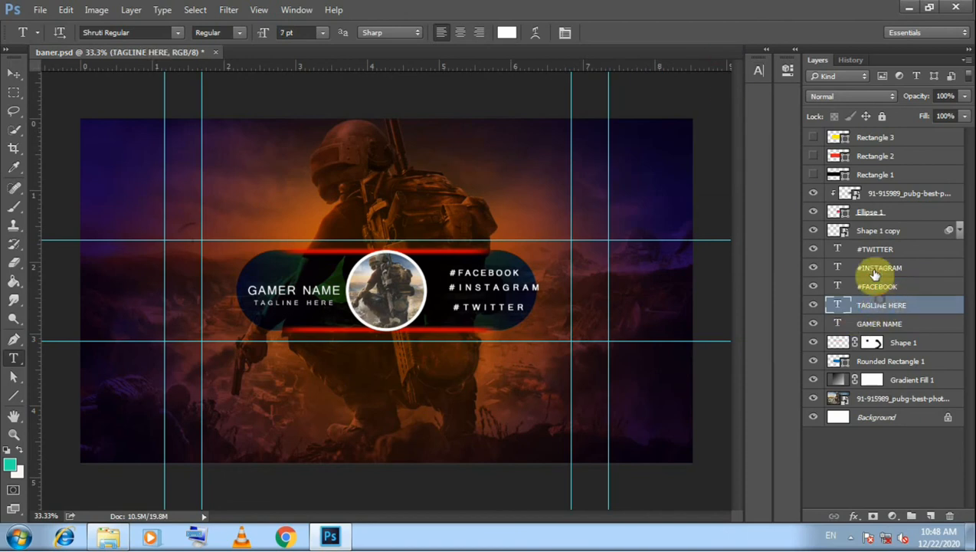
left_click(758, 72)
left_click(727, 115)
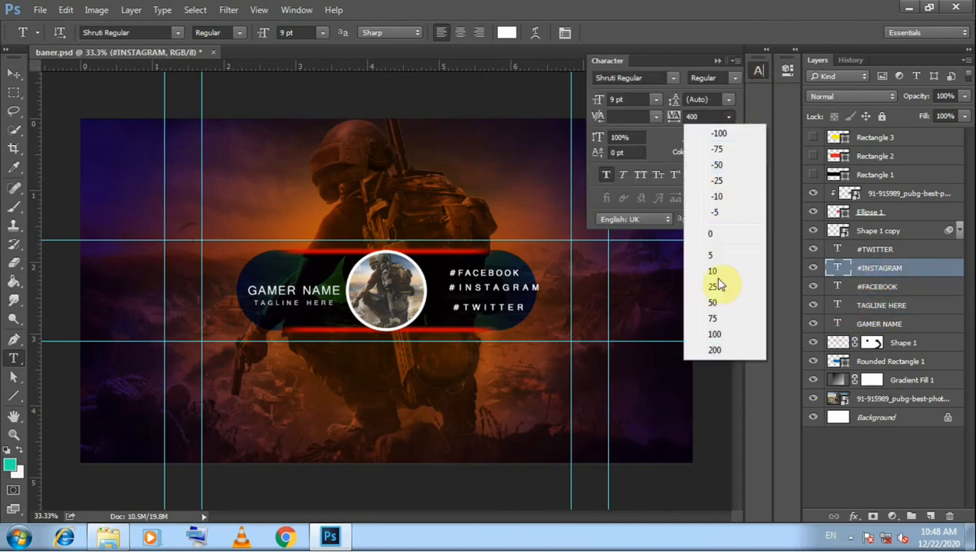
left_click(724, 351)
left_click(861, 250)
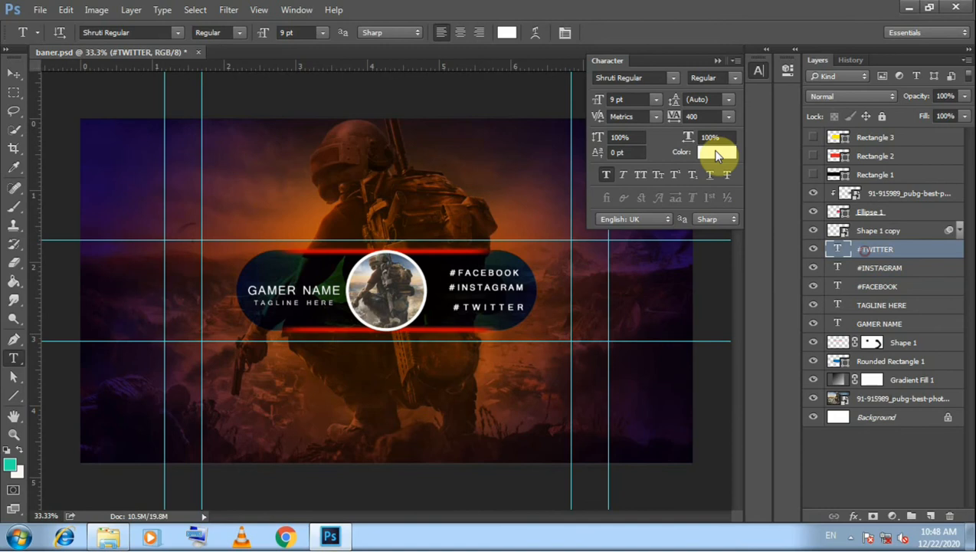
left_click(728, 116)
left_click(718, 349)
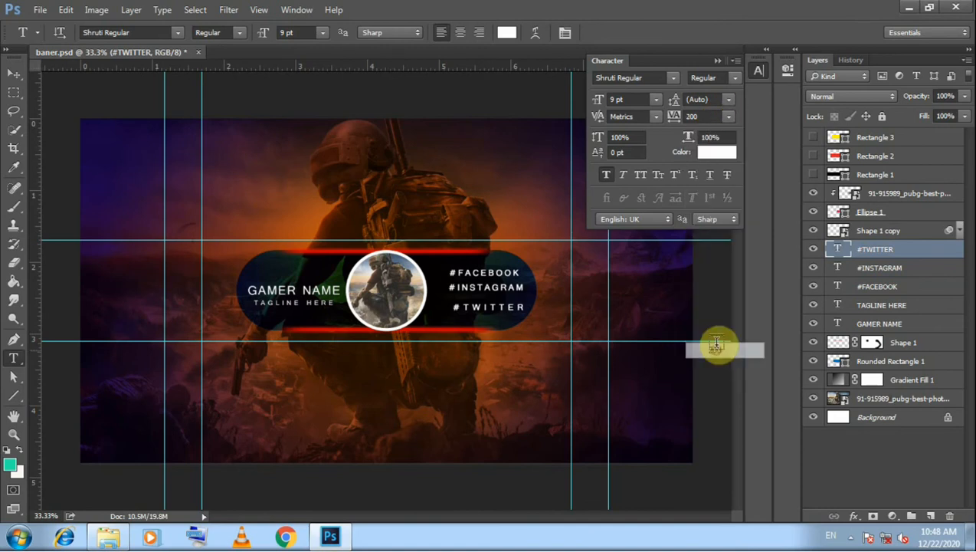
left_click(717, 61)
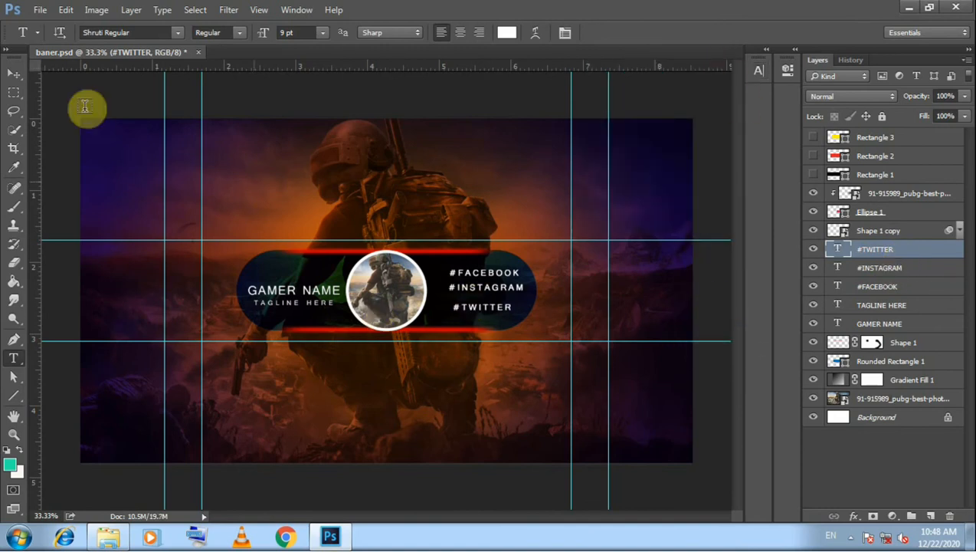
Step: Left-align and evenly space the three social media texts, and move them together slightly closer to the photo circle
left_click(14, 73)
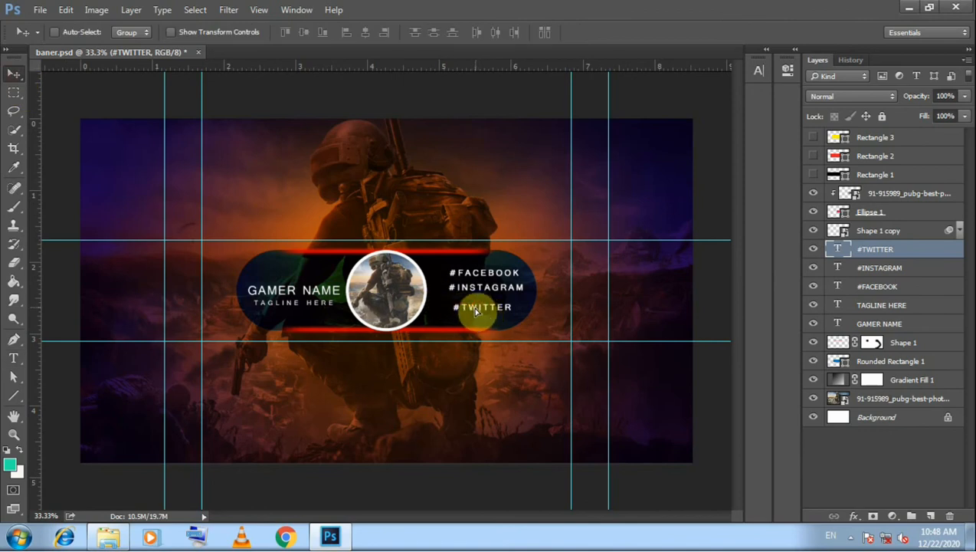
left_click_drag(478, 308, 475, 314)
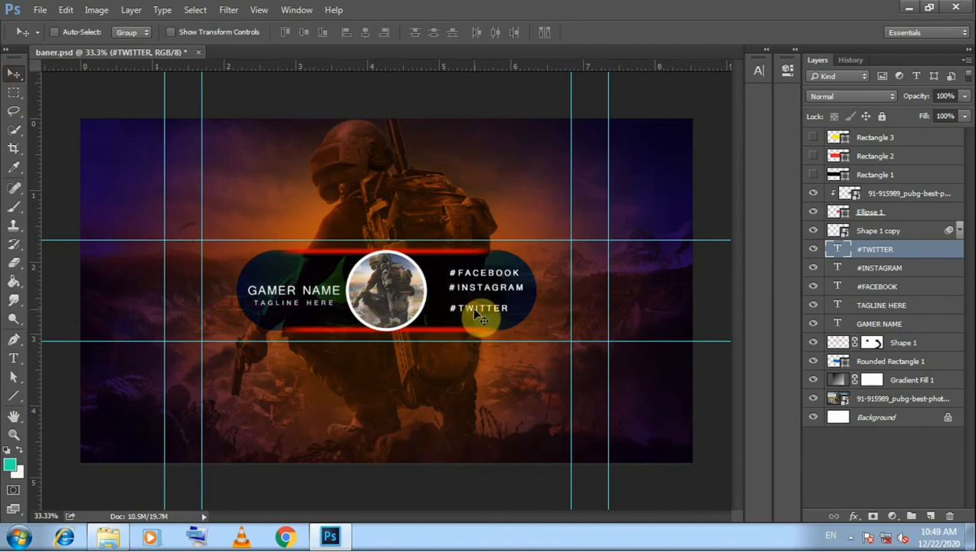
left_click(889, 267)
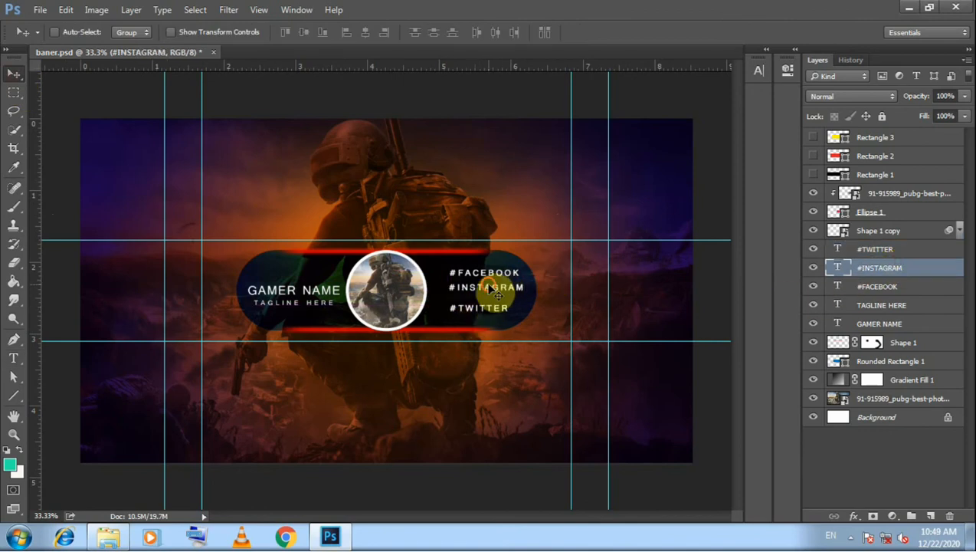
left_click_drag(490, 292, 468, 282)
left_click(866, 286)
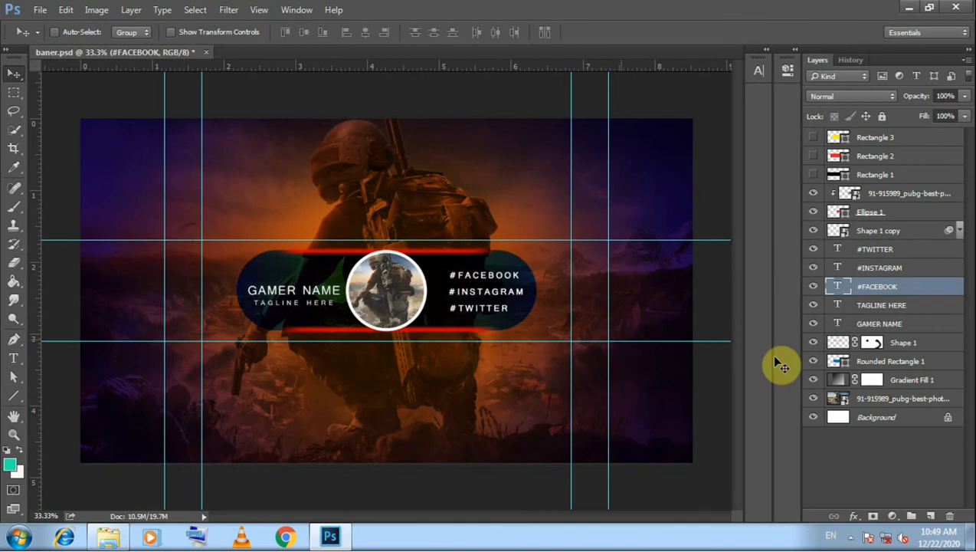
left_click(873, 248, "shift")
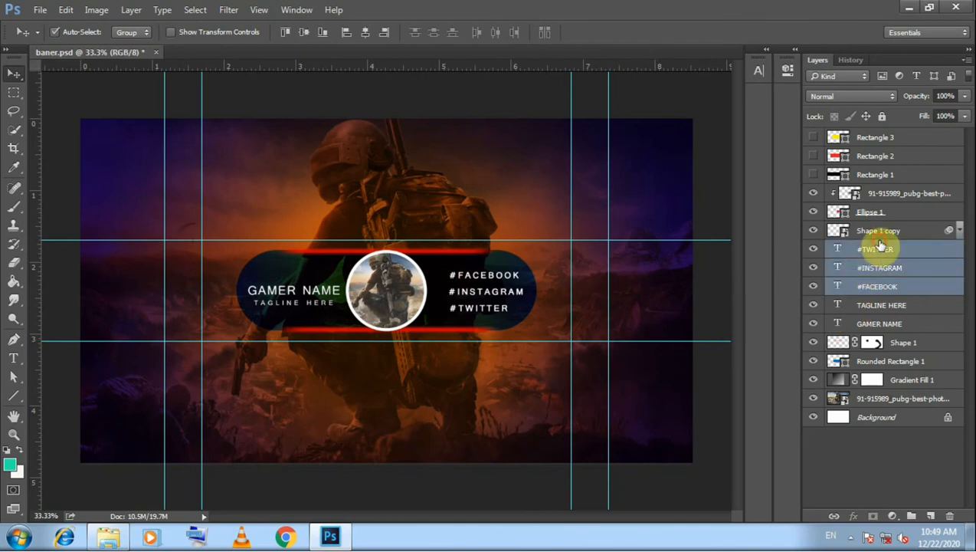
left_click_drag(484, 296, 476, 298)
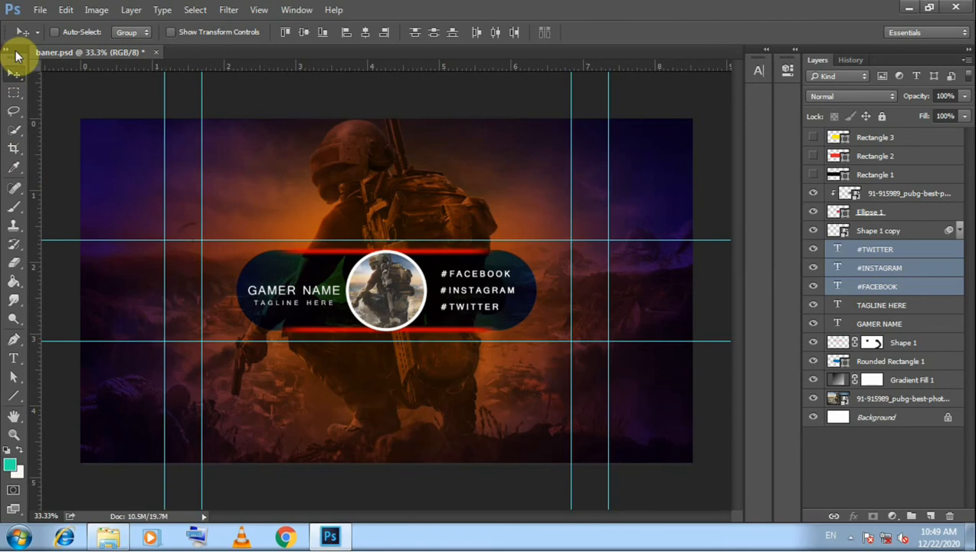
Step: Save the banner, and save it again as the PSD file baner in folder 16 under Rec with Maximize Compatibility on
left_click(40, 10)
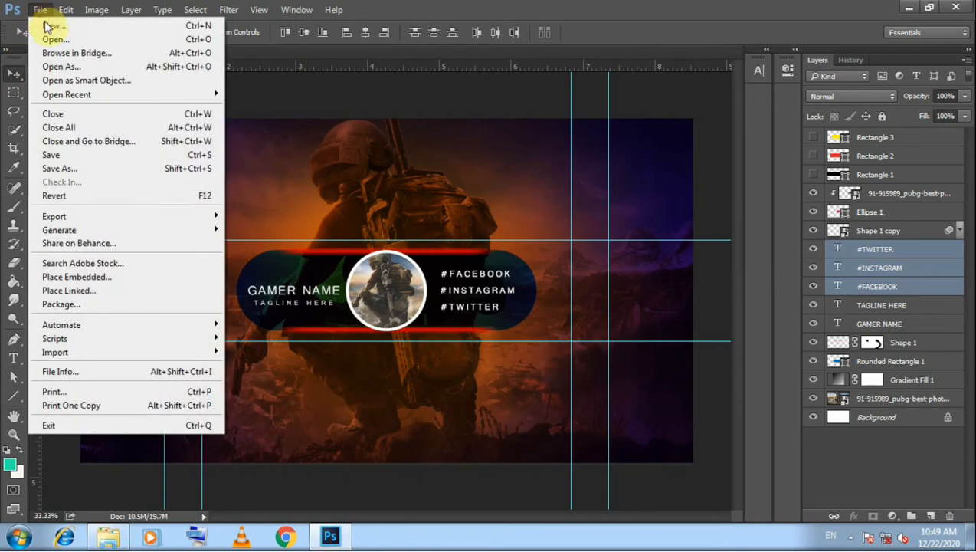
left_click(65, 155)
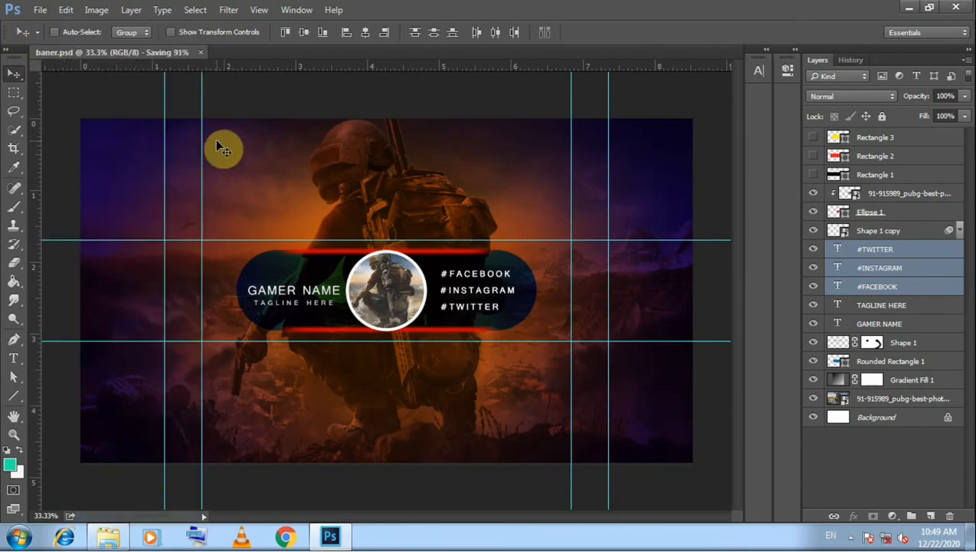
left_click(40, 9)
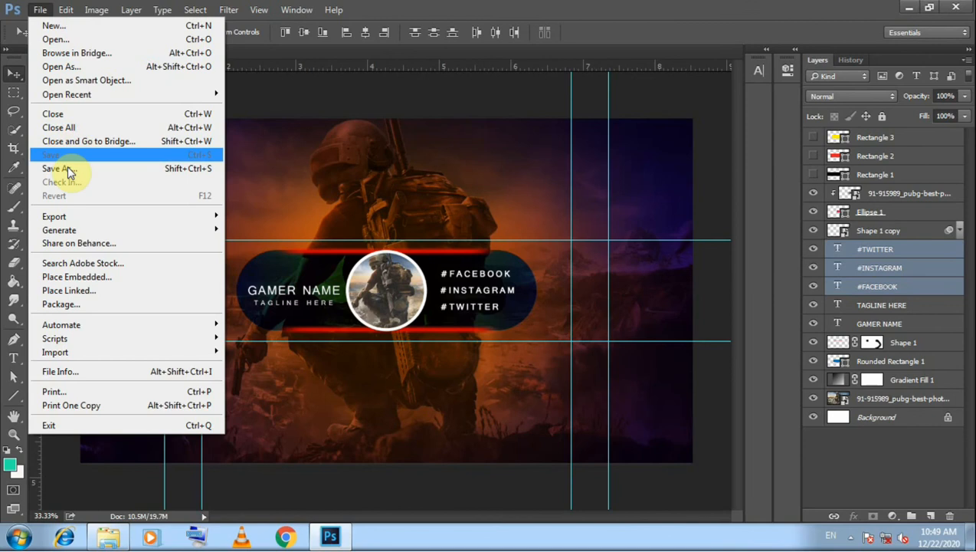
left_click(67, 169)
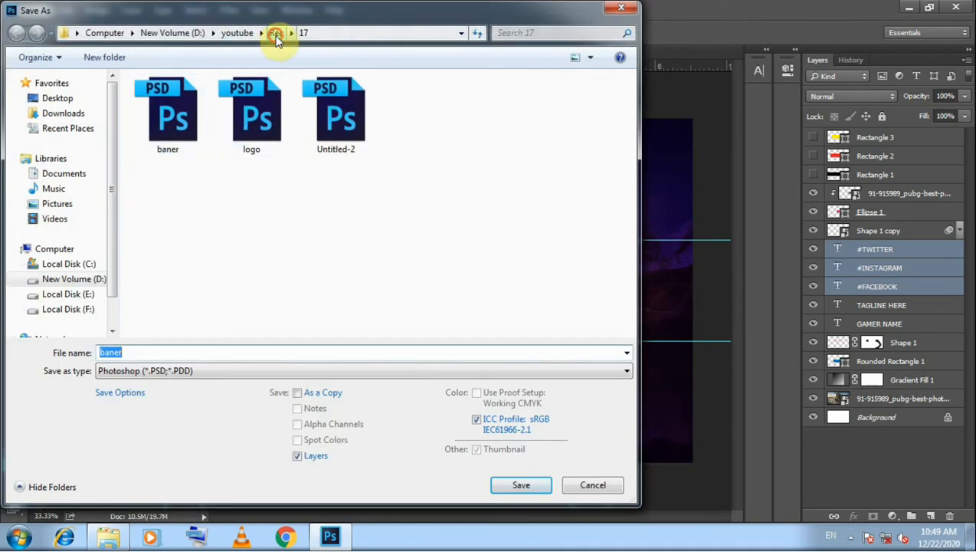
left_click(275, 35)
left_click(156, 326)
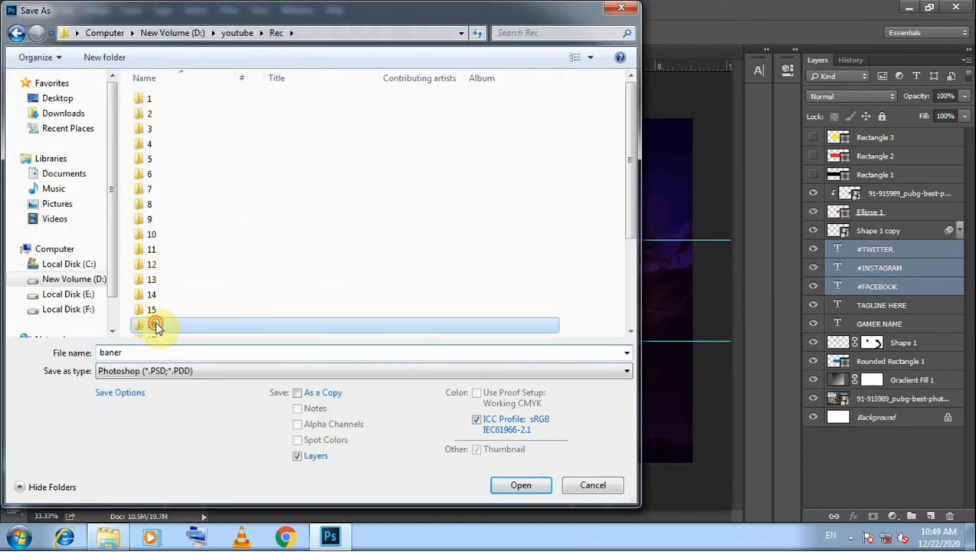
double_click(155, 326)
left_click(539, 484)
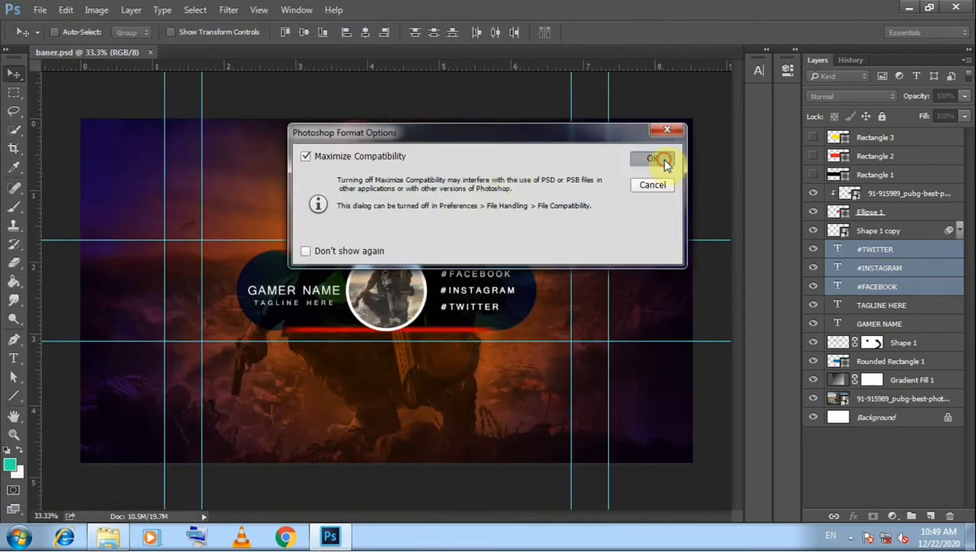
left_click(661, 159)
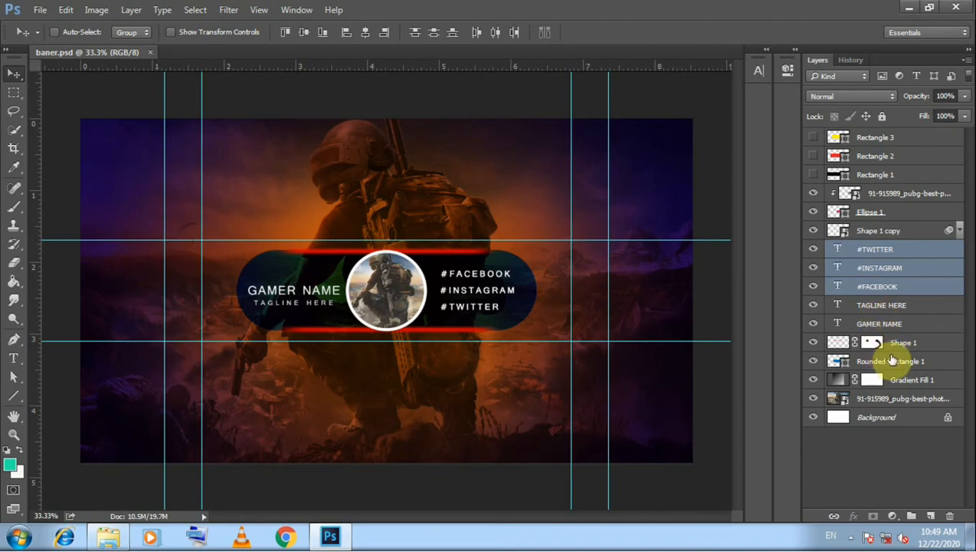
Step: Draw a circle about 855 px in diameter with the Ellipse tool, directly above the Gradient Fill 1 layer
left_click(913, 381)
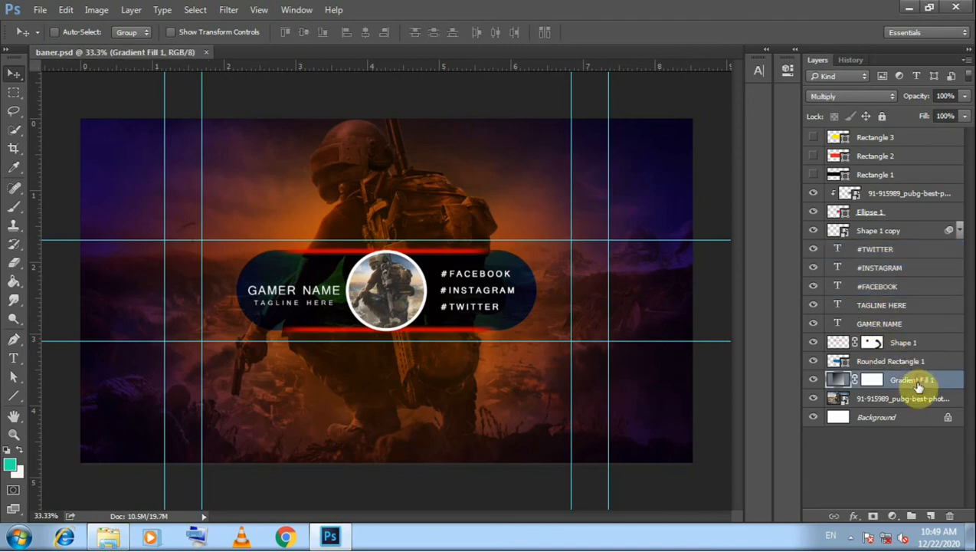
left_click(892, 518)
left_click(892, 517)
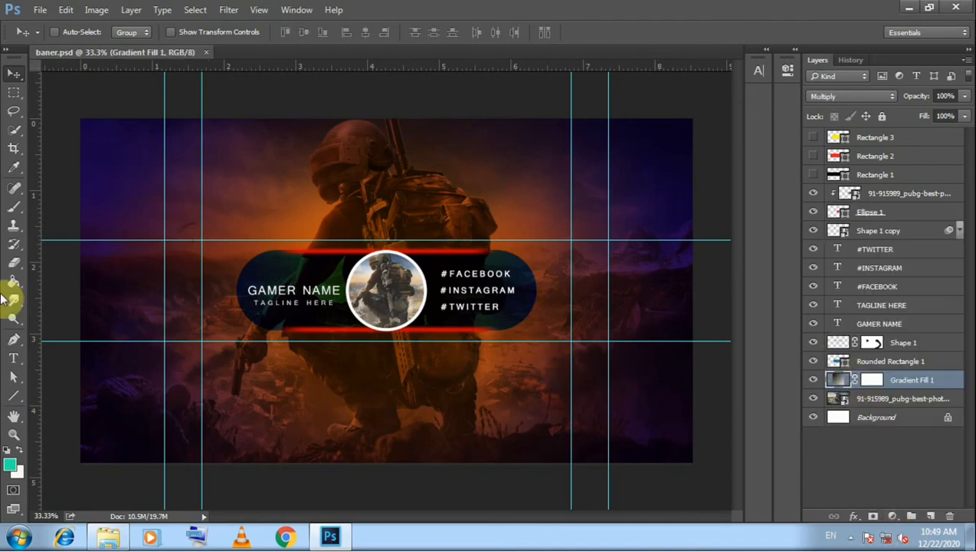
left_click(14, 396)
left_click(66, 421)
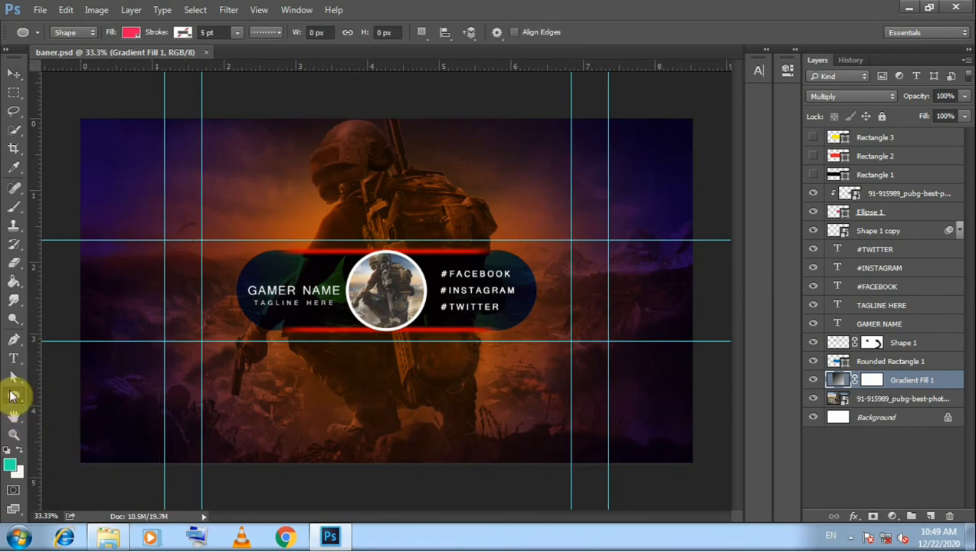
left_click_drag(216, 159, 512, 365)
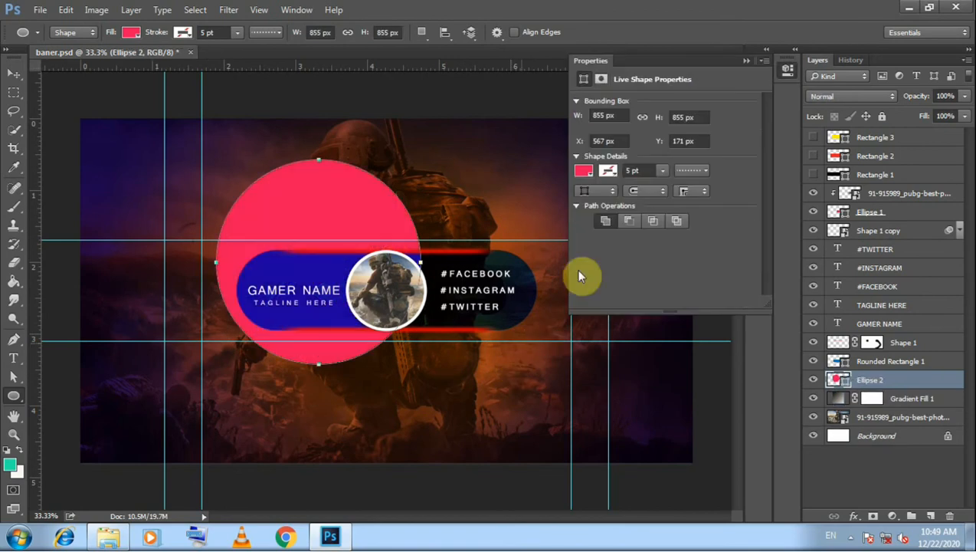
left_click(747, 61)
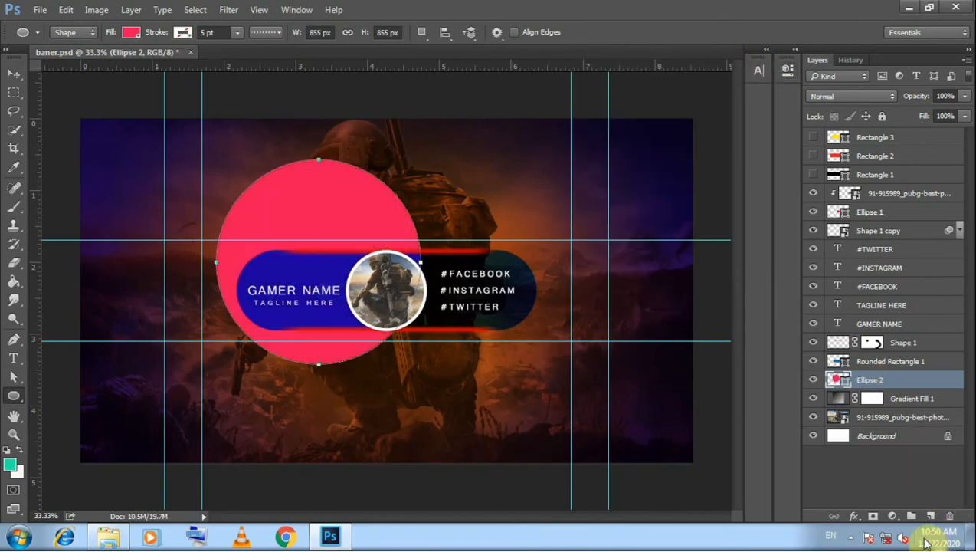
Step: Centre the new circle horizontally and vertically on the Background layer
left_click(873, 438, "ctrl")
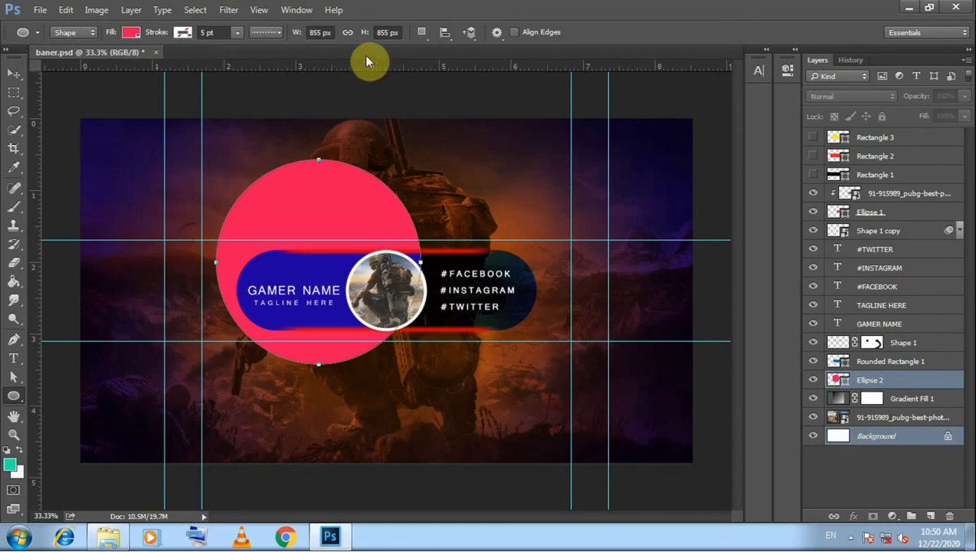
left_click(12, 64)
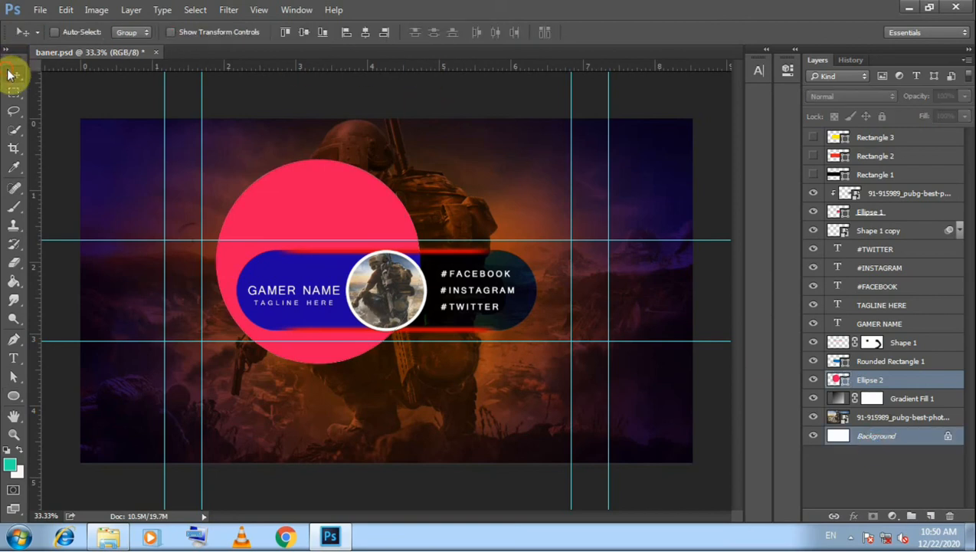
left_click(364, 32)
left_click(304, 32)
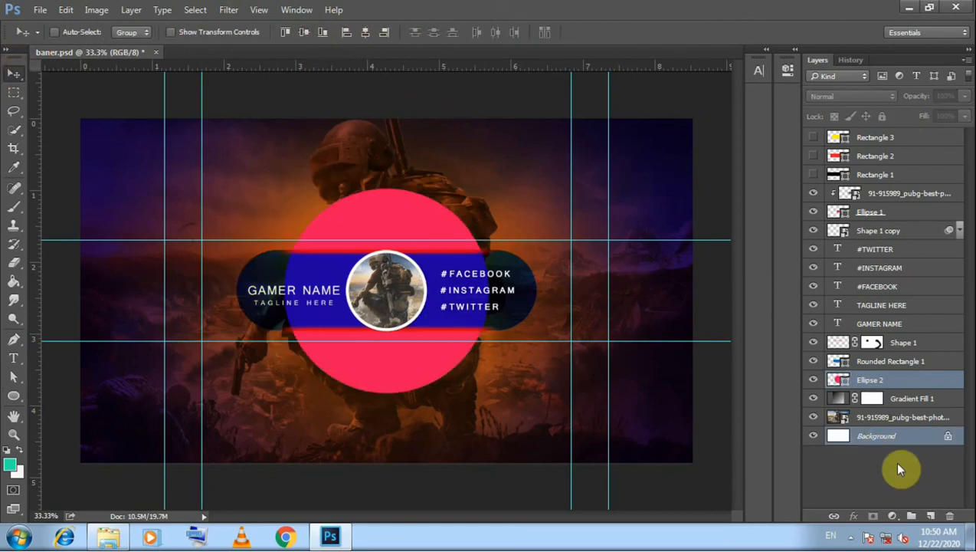
Step: Duplicate the Ellipse 2 circle and enlarge the copy around its centre to about 1023 px in diameter
left_click(892, 378)
right_click(892, 379)
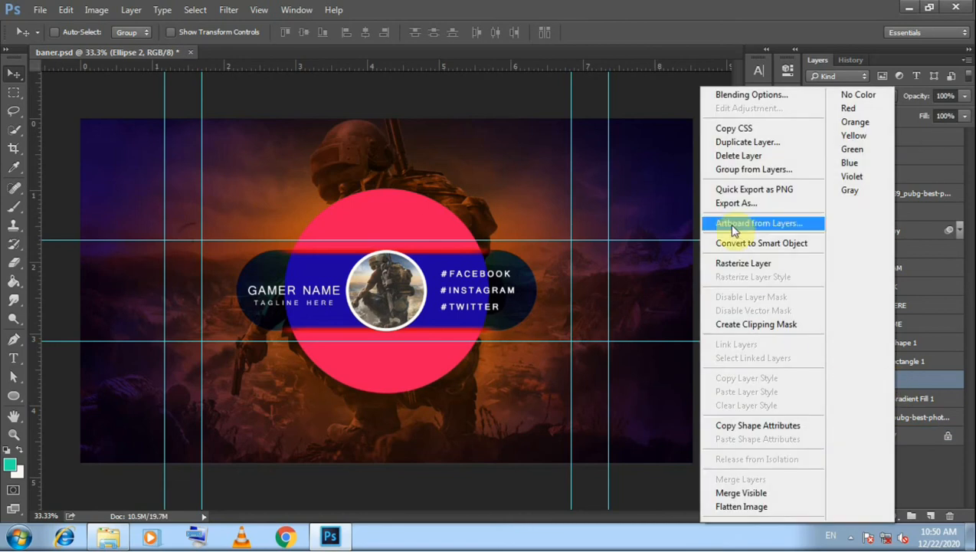
left_click(741, 141)
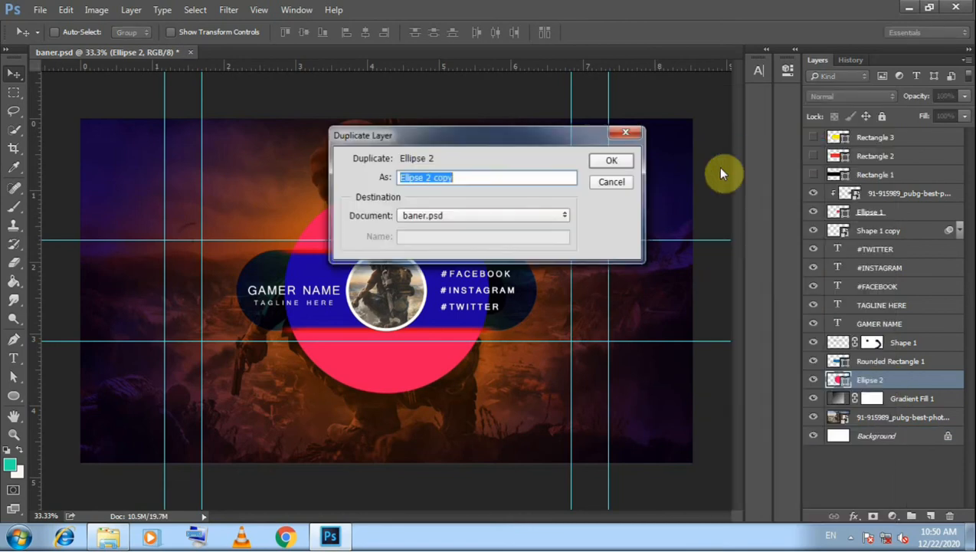
left_click(611, 162)
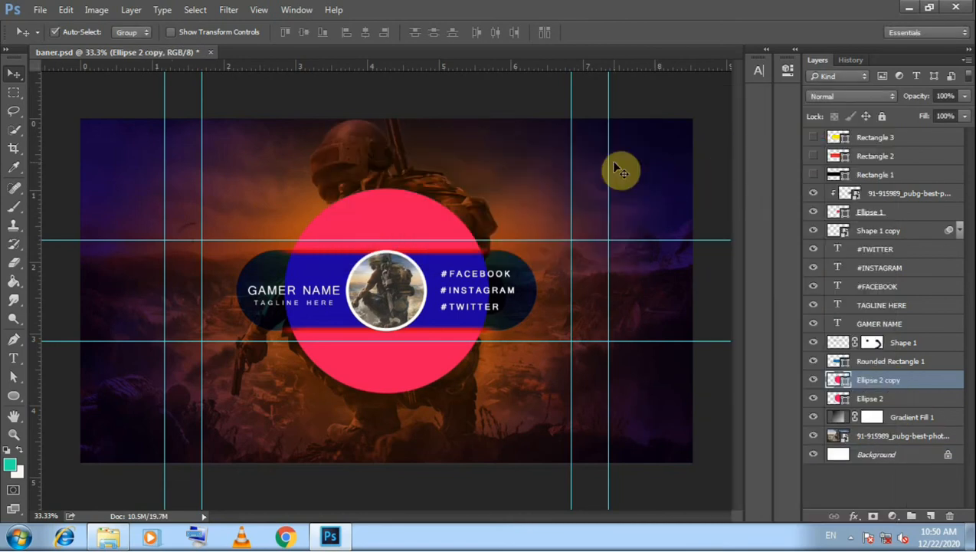
key("ctrl+t")
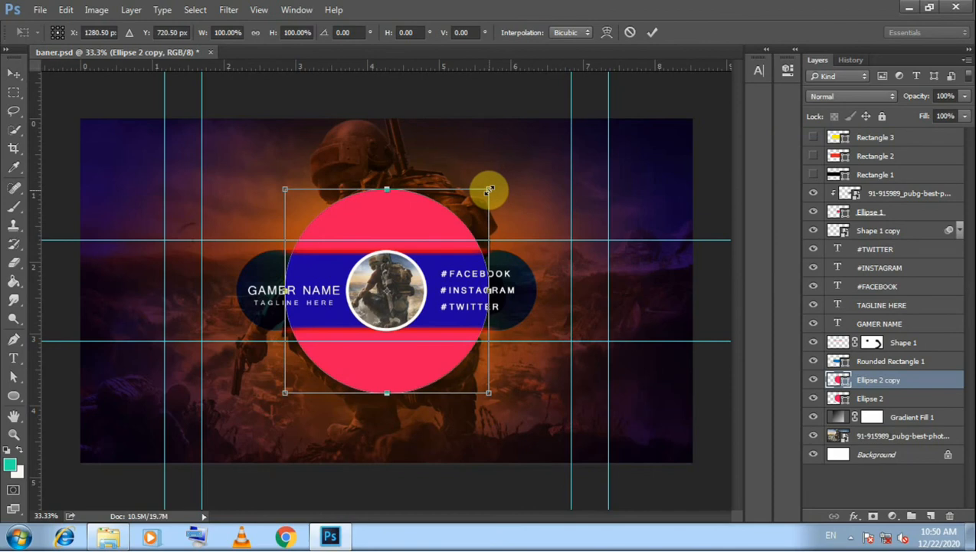
left_click_drag(488, 190, 510, 169)
left_click(653, 32)
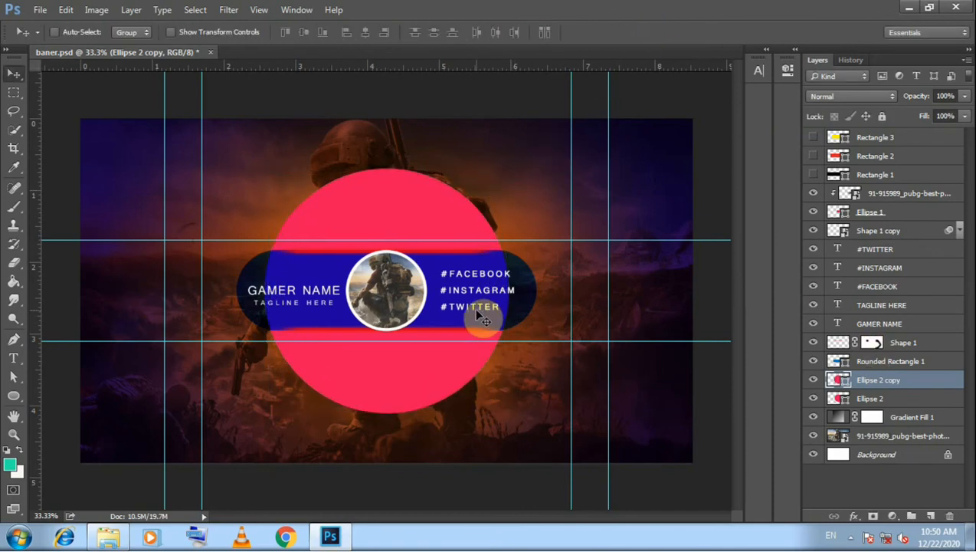
Step: Fill the smaller Ellipse 2 circle with dark blue and the larger Ellipse 2 copy with light blue
left_click(861, 399)
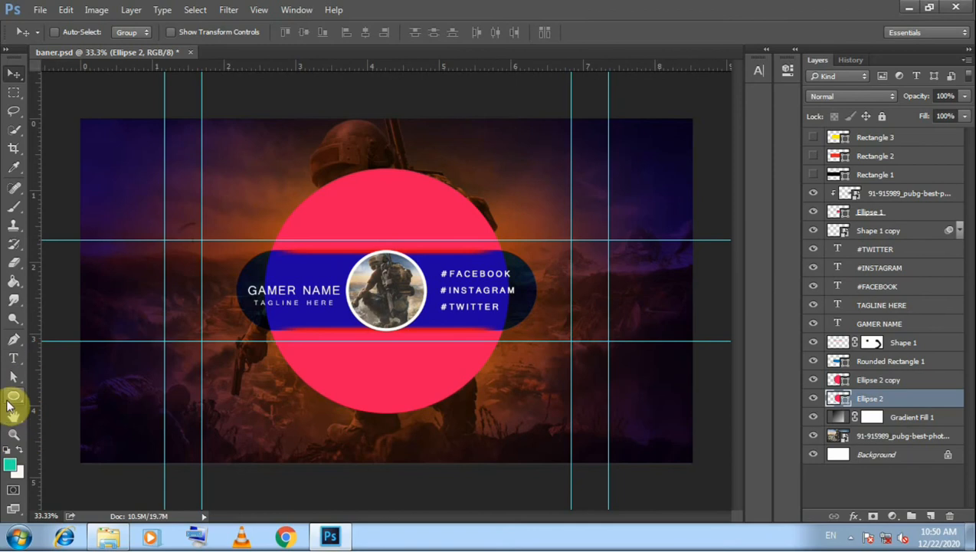
left_click(13, 396)
left_click(132, 33)
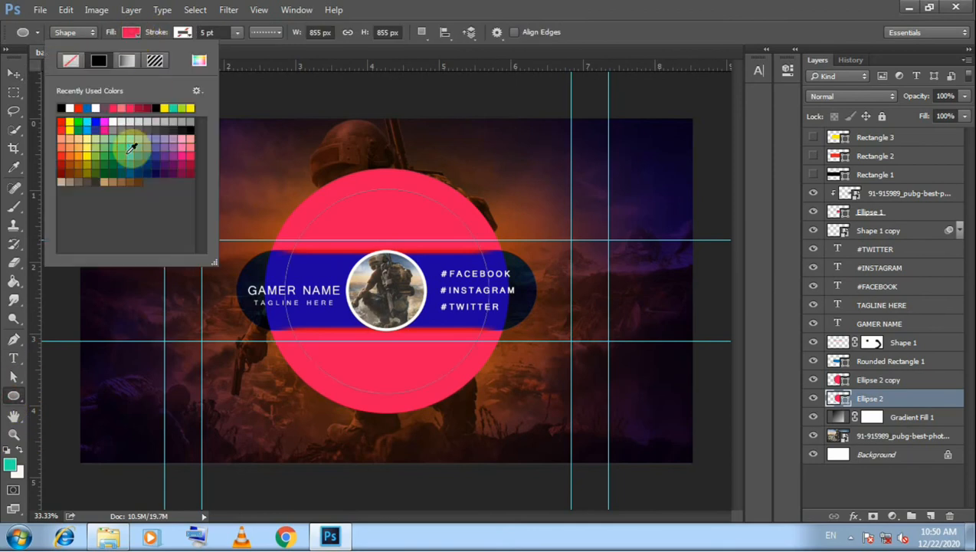
left_click(146, 155)
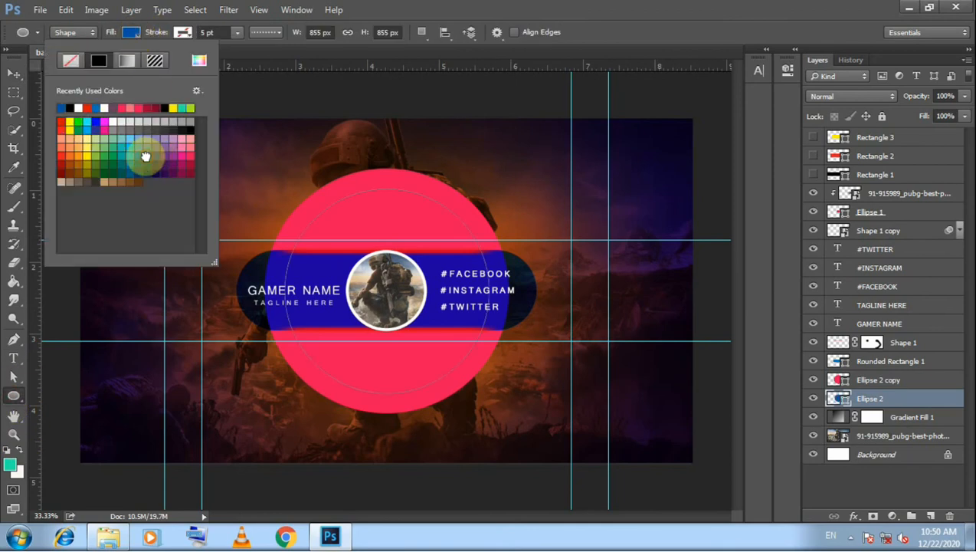
left_click(881, 381)
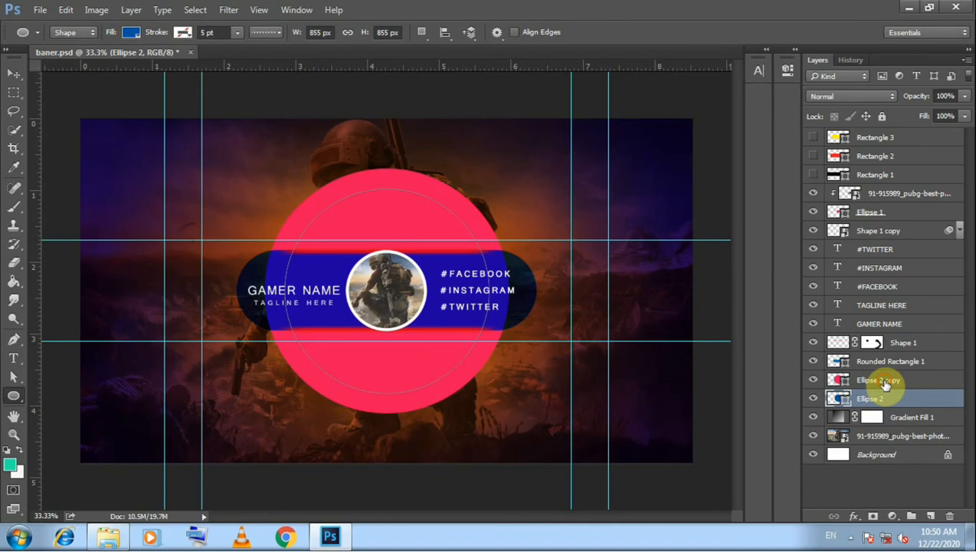
left_click(131, 33)
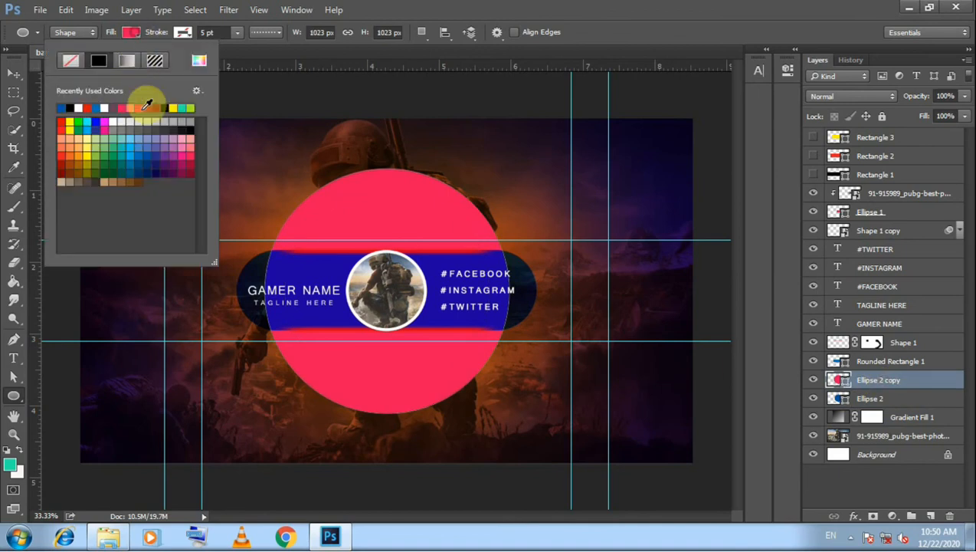
left_click(138, 150)
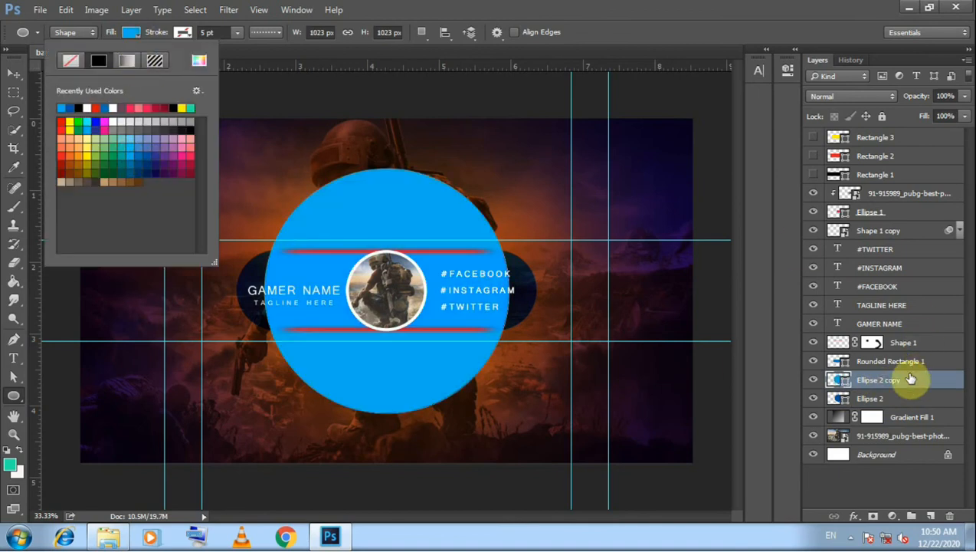
Step: Duplicate the dark blue Ellipse 2 circle and scale the copy around its centre to about 154%, 1314 px in diameter
left_click(895, 397)
right_click(895, 398)
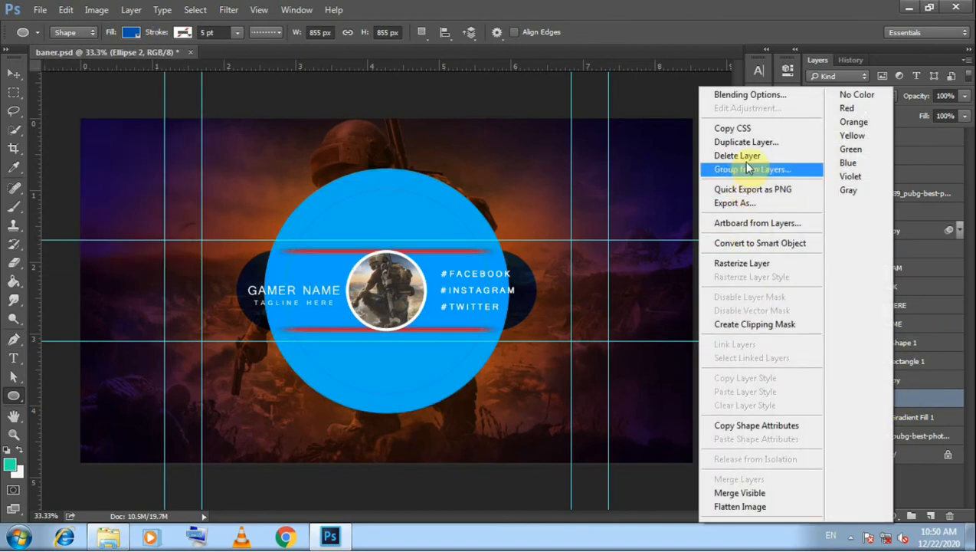
left_click(747, 144)
left_click(611, 162)
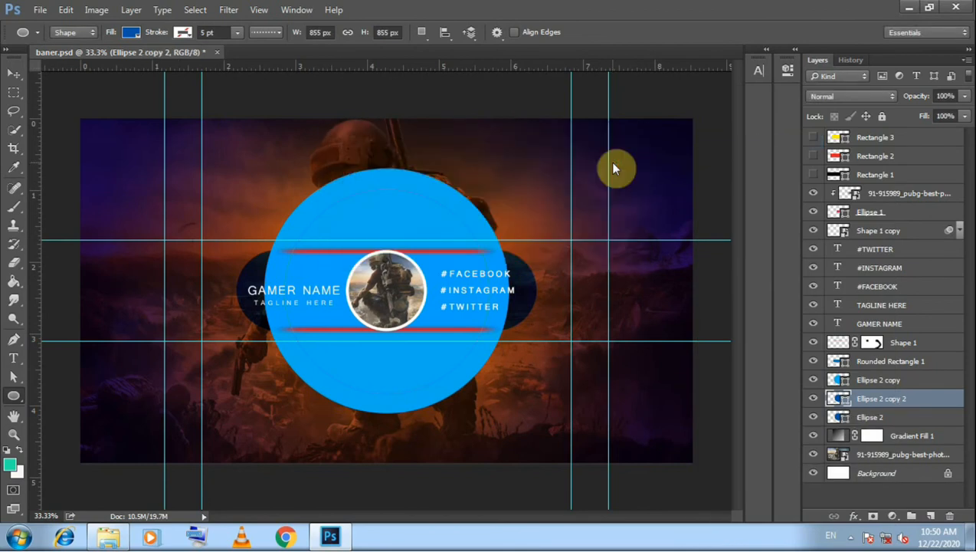
key("ctrl+t")
left_click_drag(487, 393, 565, 430)
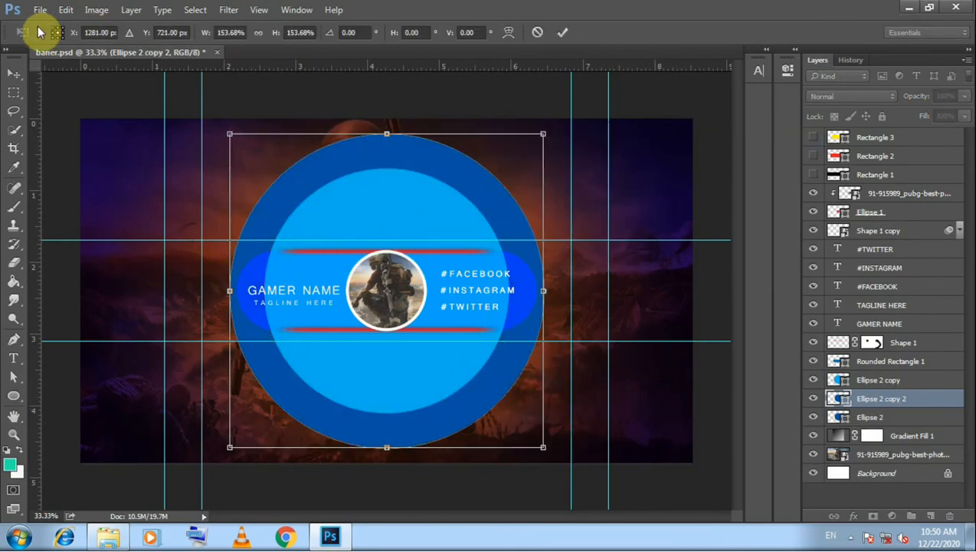
left_click(15, 397)
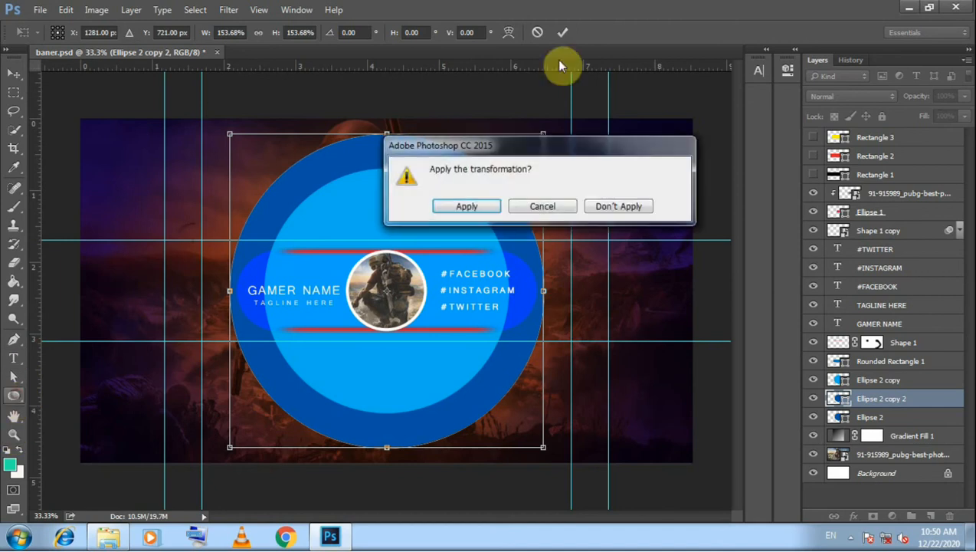
left_click(458, 207)
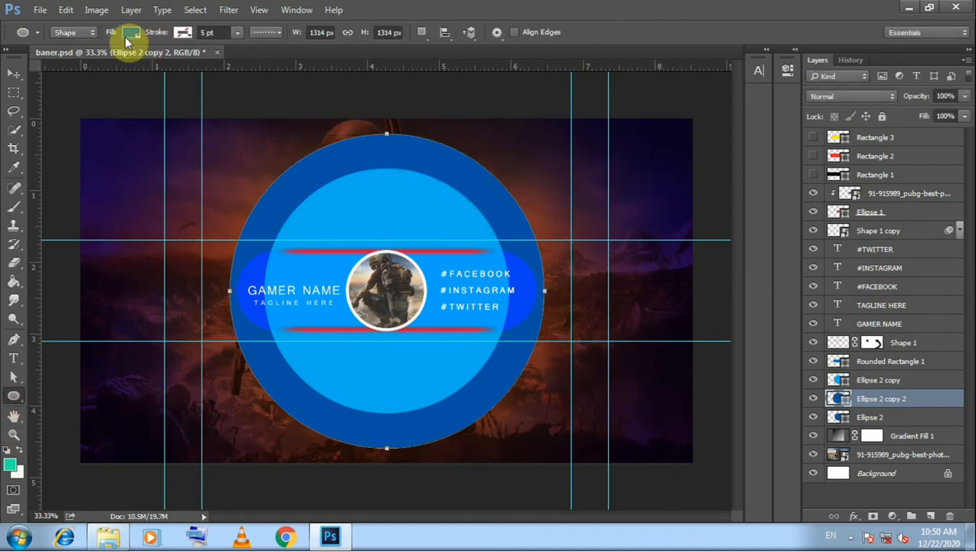
Step: Change the fill of the largest circle, Ellipse 2 copy 2, to indigo blue
left_click(131, 32)
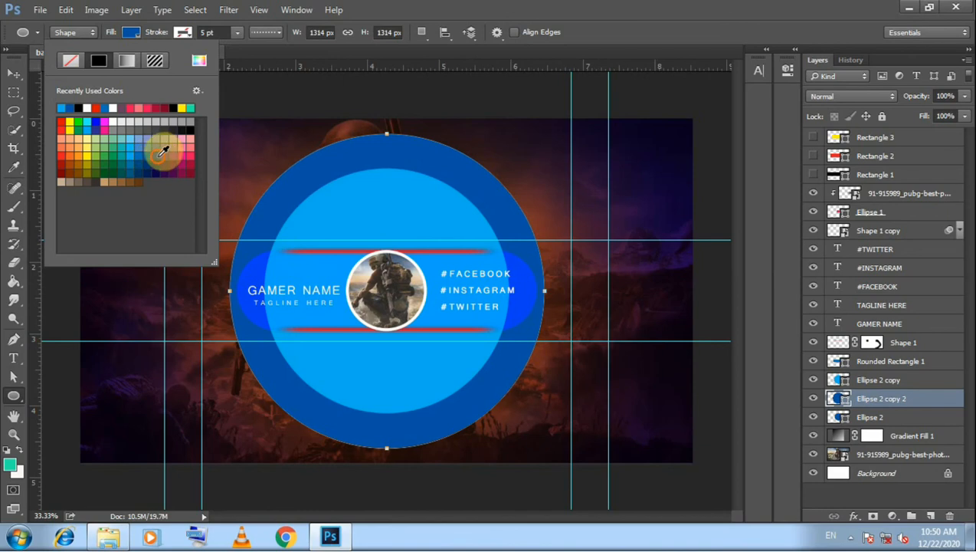
left_click(162, 152)
left_click(652, 7)
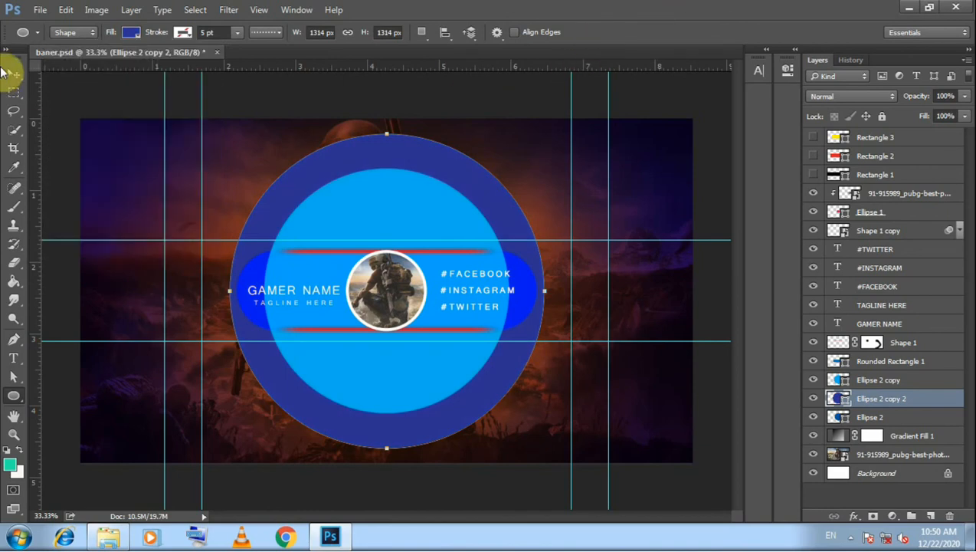
Step: Reorder the three circle layers by size, with the smallest circle uppermost and the indigo one lowest, just above Gradient Fill 1
left_click_drag(871, 383, 875, 419)
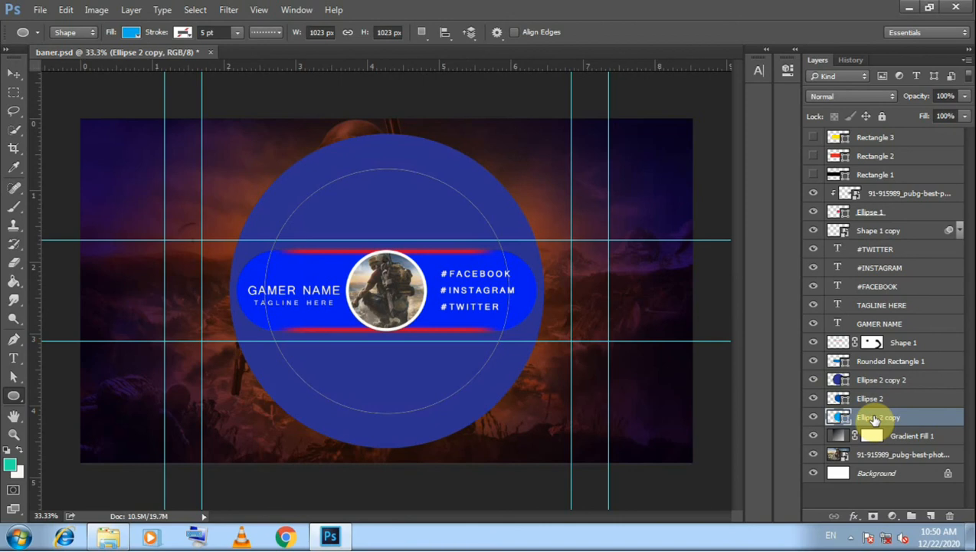
left_click(850, 399)
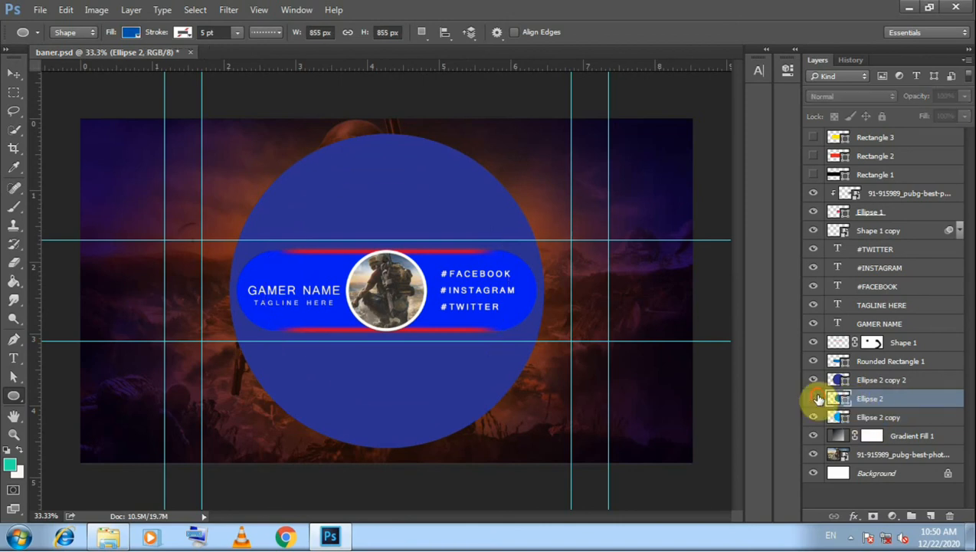
left_click(813, 417)
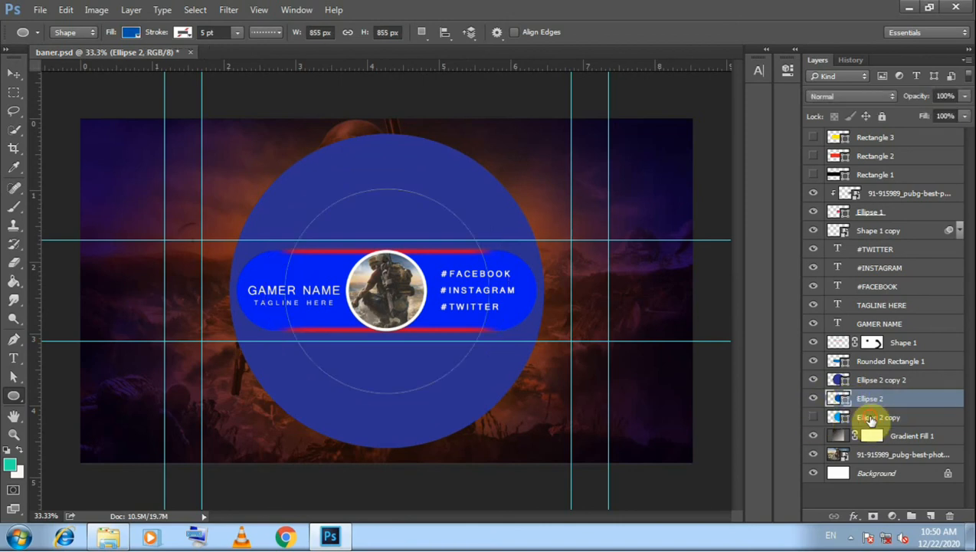
left_click(869, 419)
left_click(814, 416)
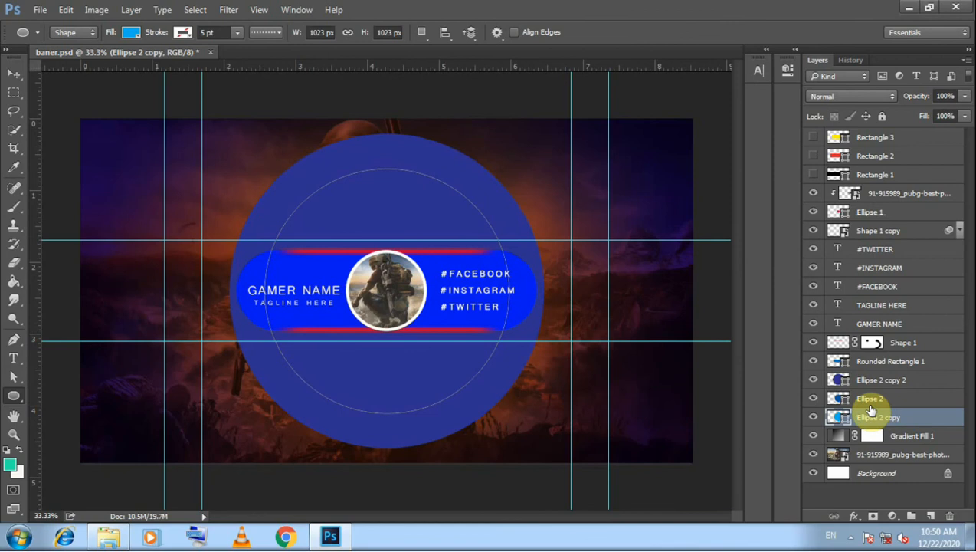
left_click(867, 400)
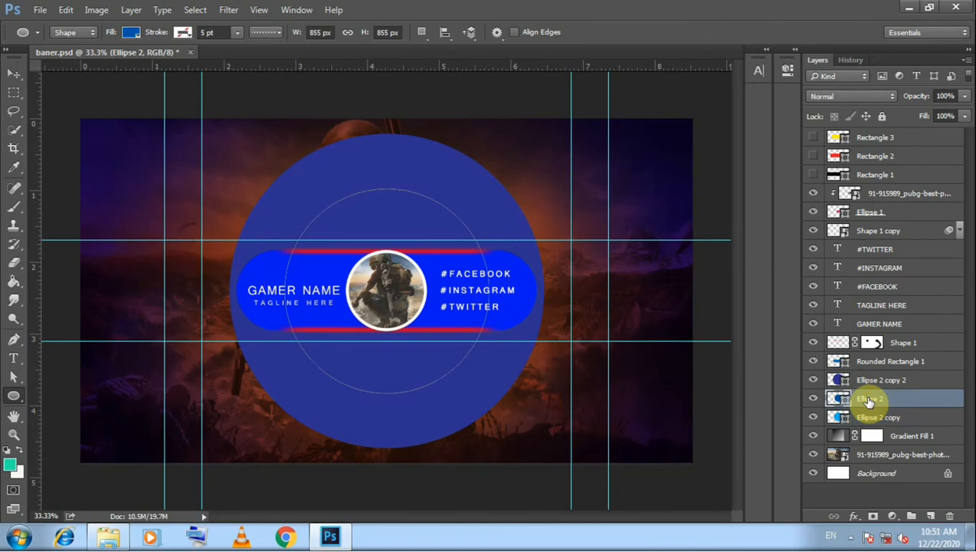
left_click(864, 417)
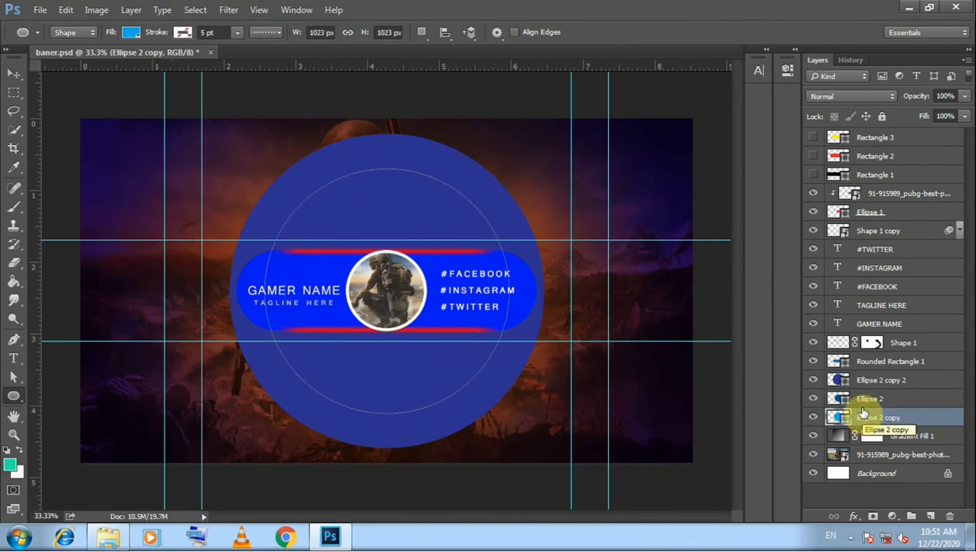
mouse_move(863, 414)
left_mouse_down()
mouse_move(860, 386)
mouse_move(869, 392)
mouse_move(865, 401)
mouse_move(858, 389)
mouse_move(856, 414)
left_mouse_up()
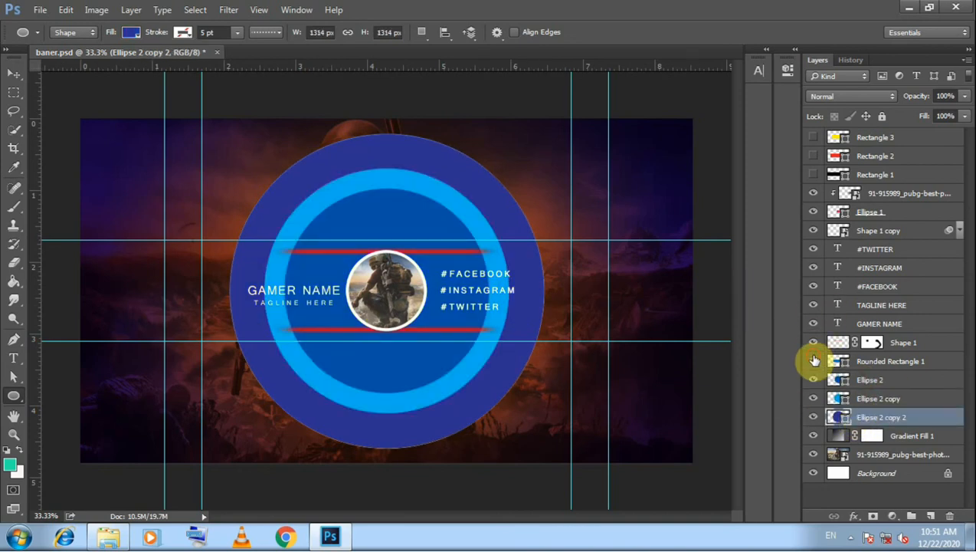
Step: Duplicate the Ellipse 2 circle, enlarged around its centre to about 188%, 1611 px in diameter, and place the copy beneath the other circles
left_click(867, 381)
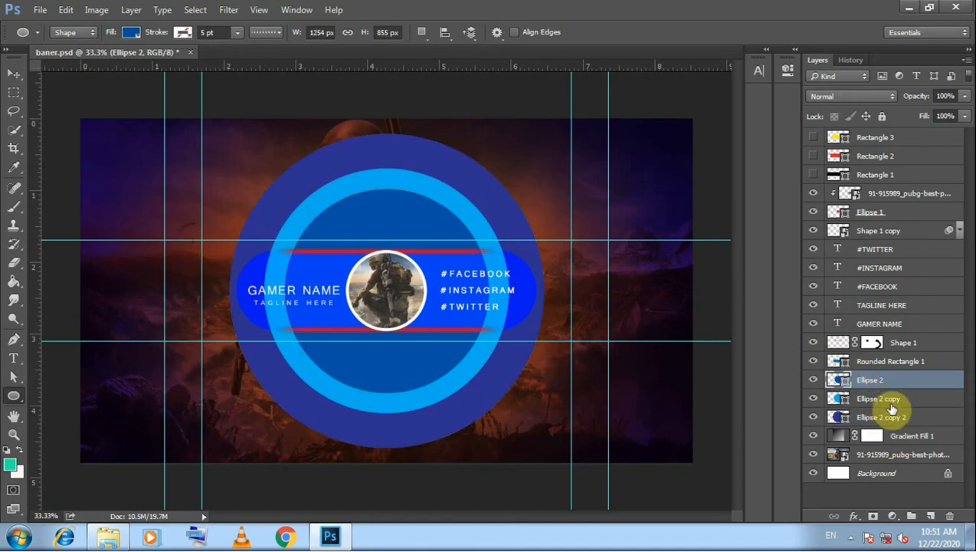
right_click(900, 383)
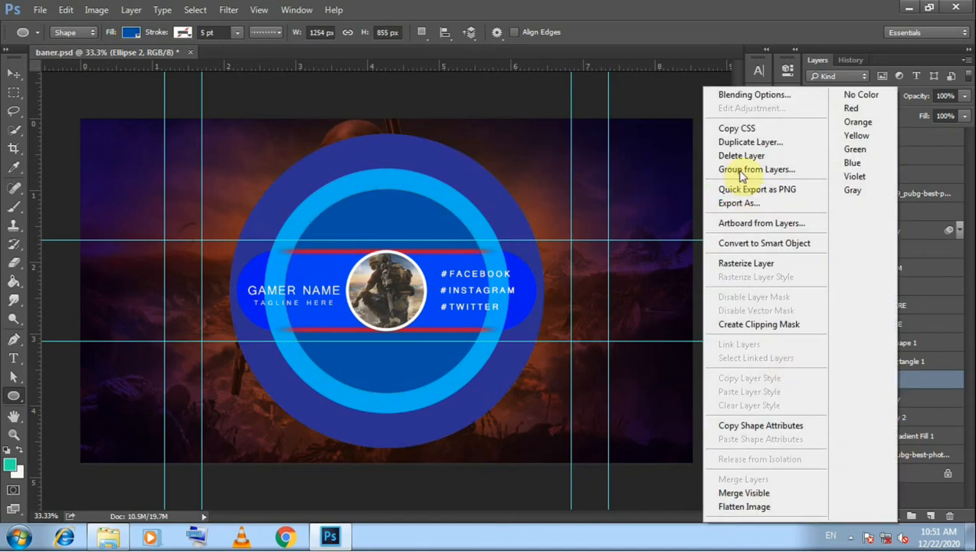
left_click(736, 143)
left_click(615, 160)
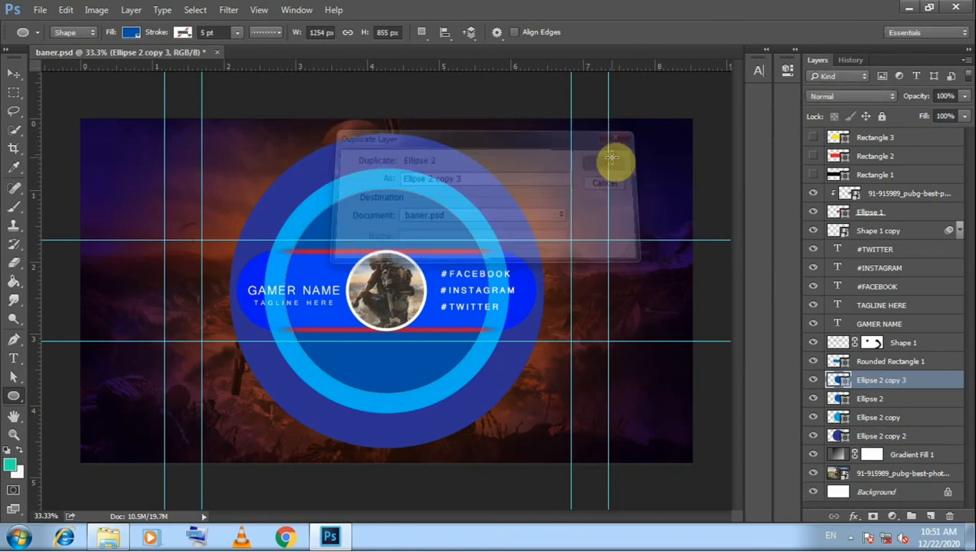
key("ctrl+t")
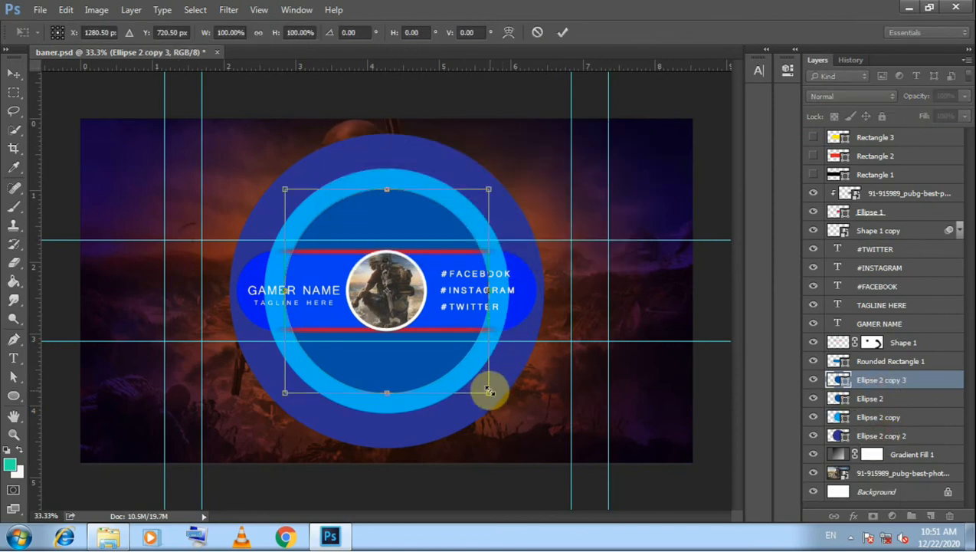
left_click_drag(488, 392, 588, 467)
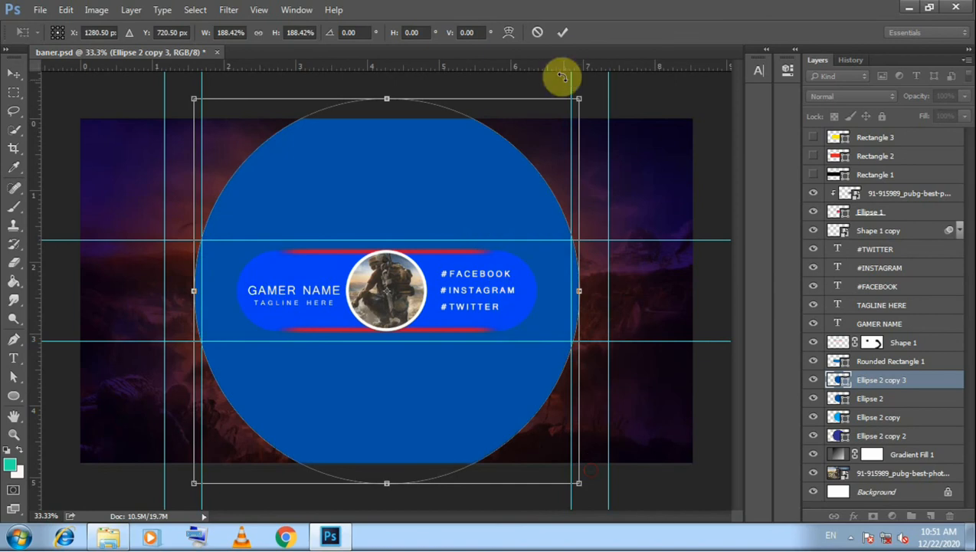
left_click(562, 32)
left_click_drag(850, 378, 851, 437)
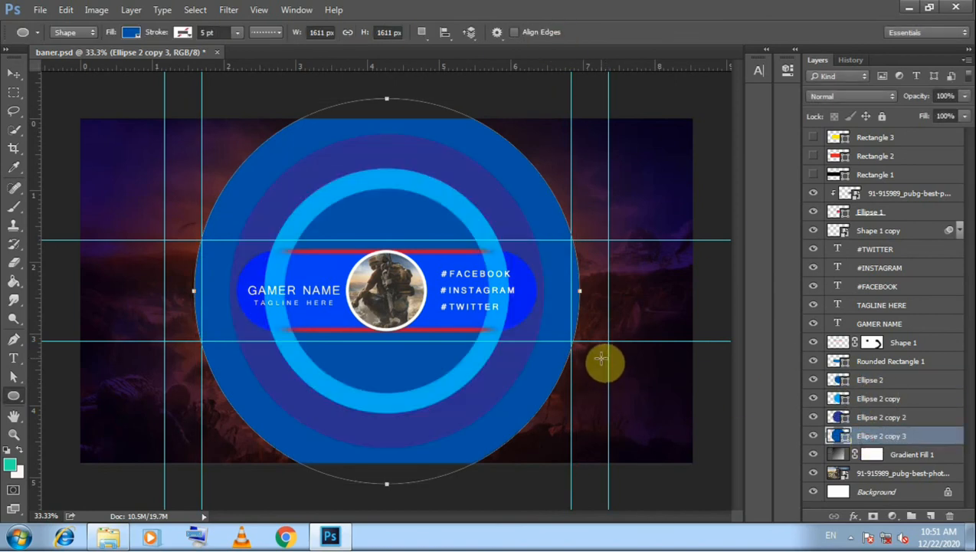
Step: Duplicate all four circle layers together and enlarge the copies around their centre to about 120%
left_click(873, 398, "shift")
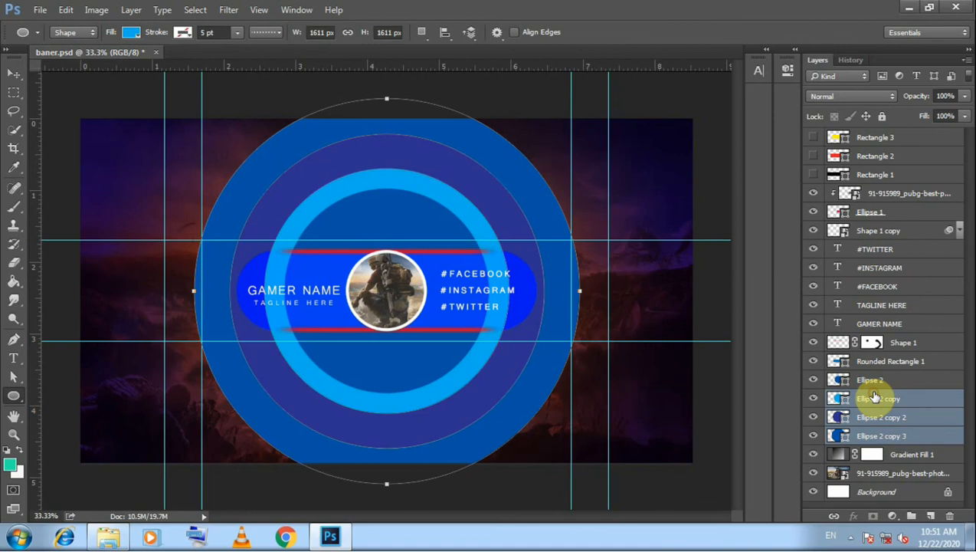
left_click(872, 381, "shift")
right_click(862, 378)
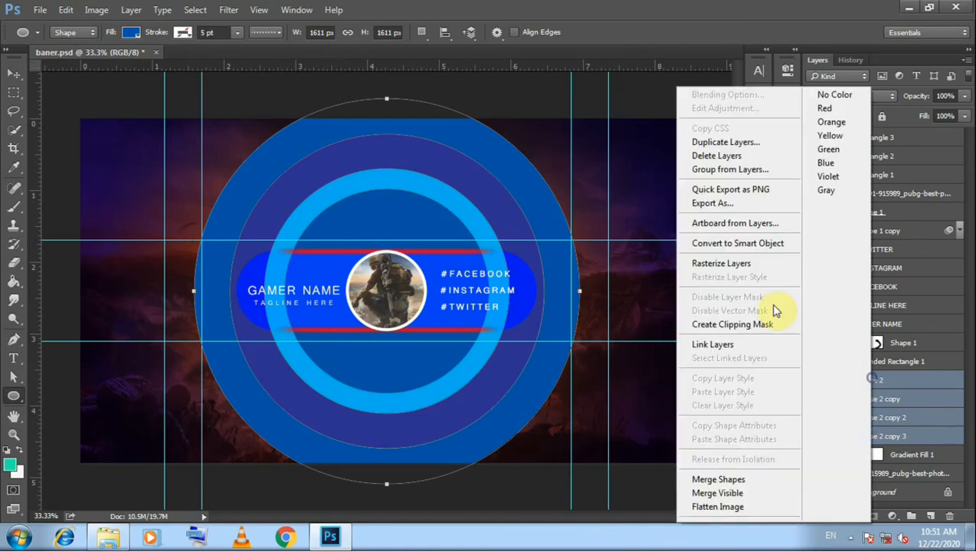
left_click(728, 148)
left_click(617, 163)
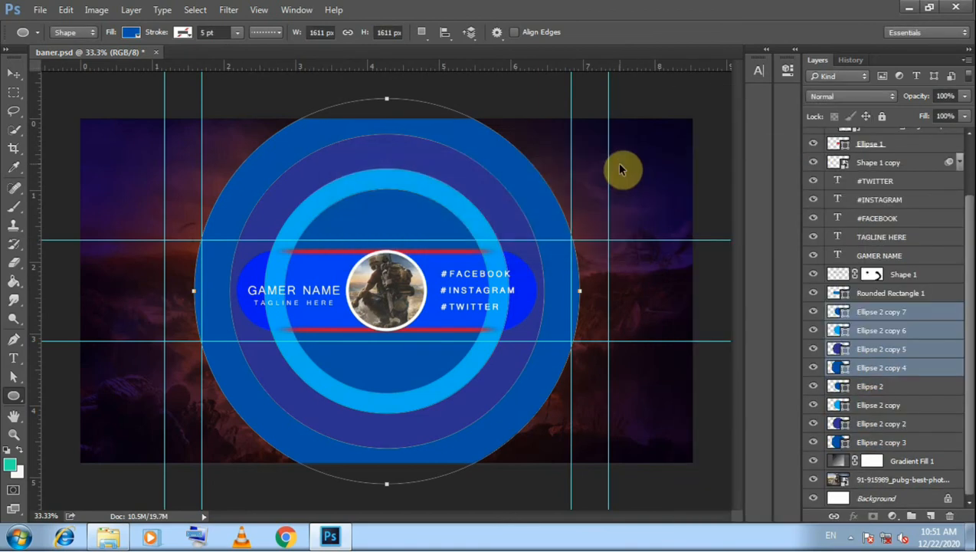
key("ctrl+t")
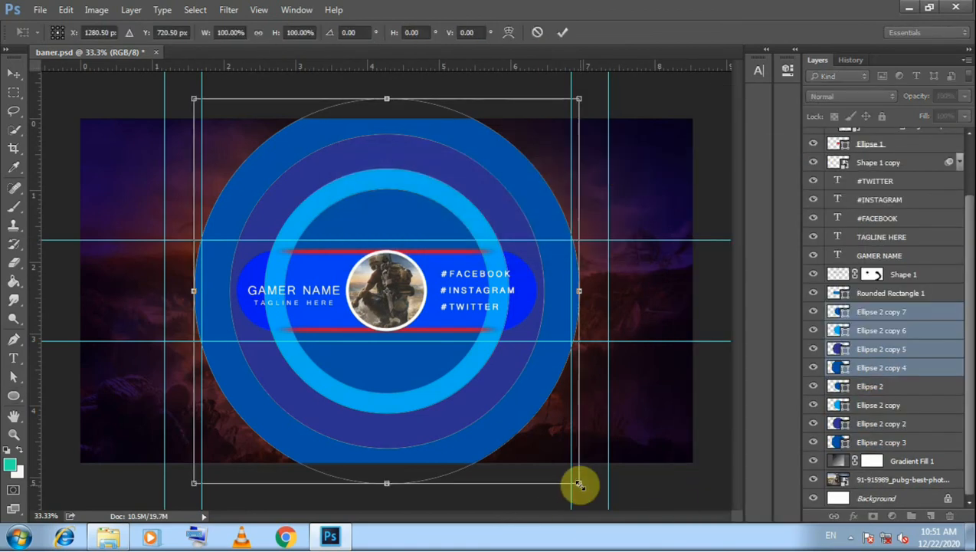
left_click_drag(578, 483, 627, 521)
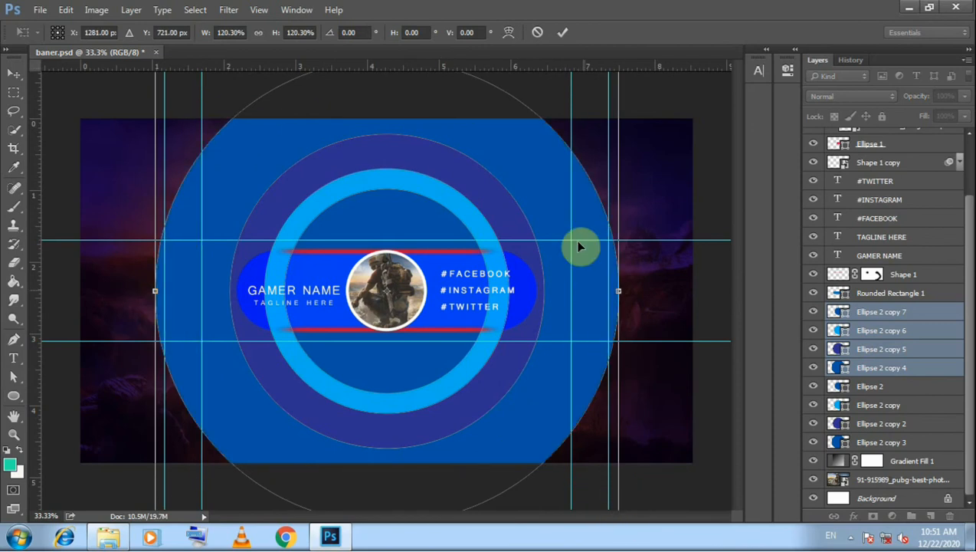
left_click(558, 33)
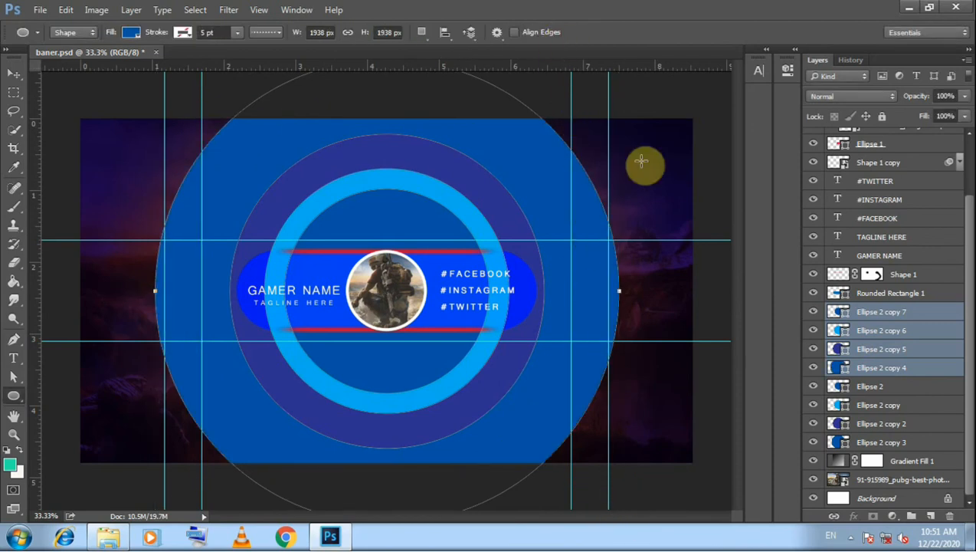
Step: Delete the four enlarged circle copies
right_click(894, 311)
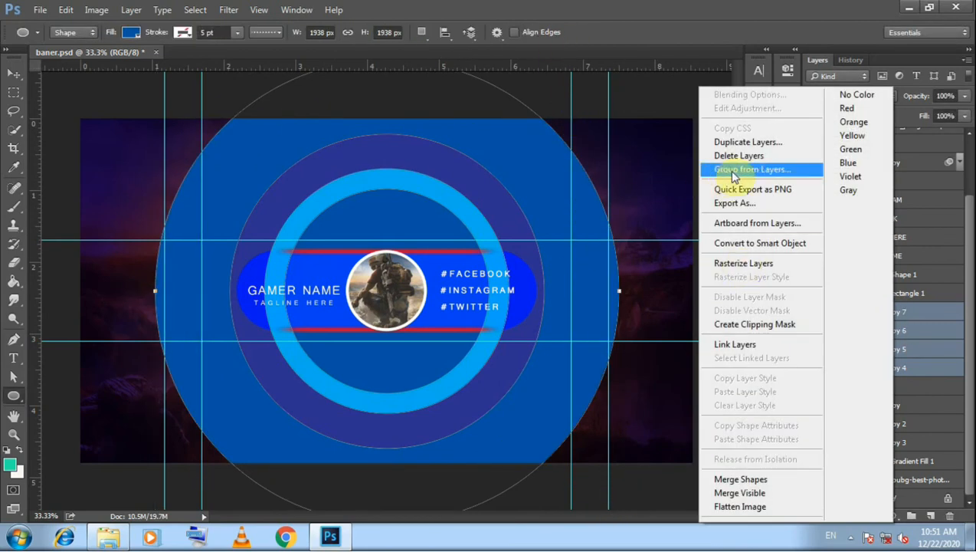
left_click(756, 157)
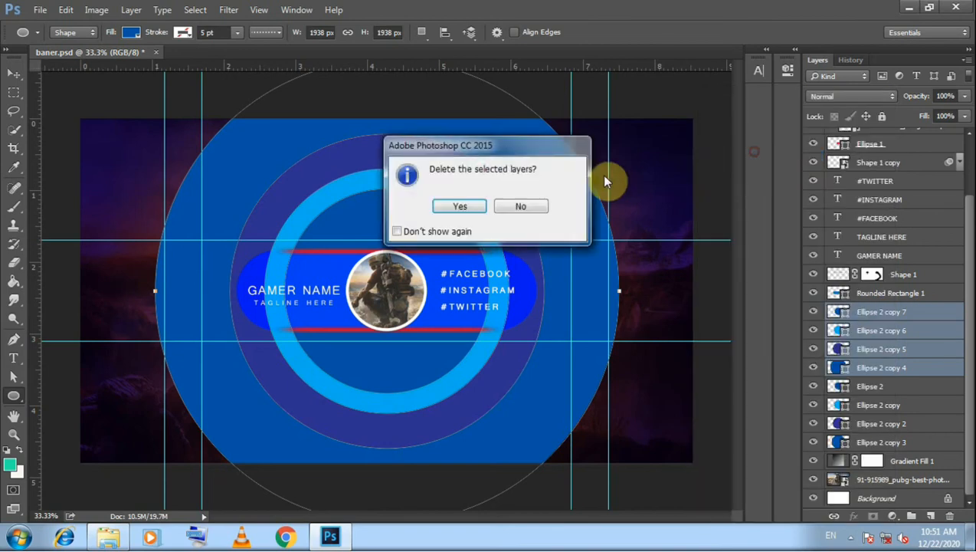
left_click(460, 206)
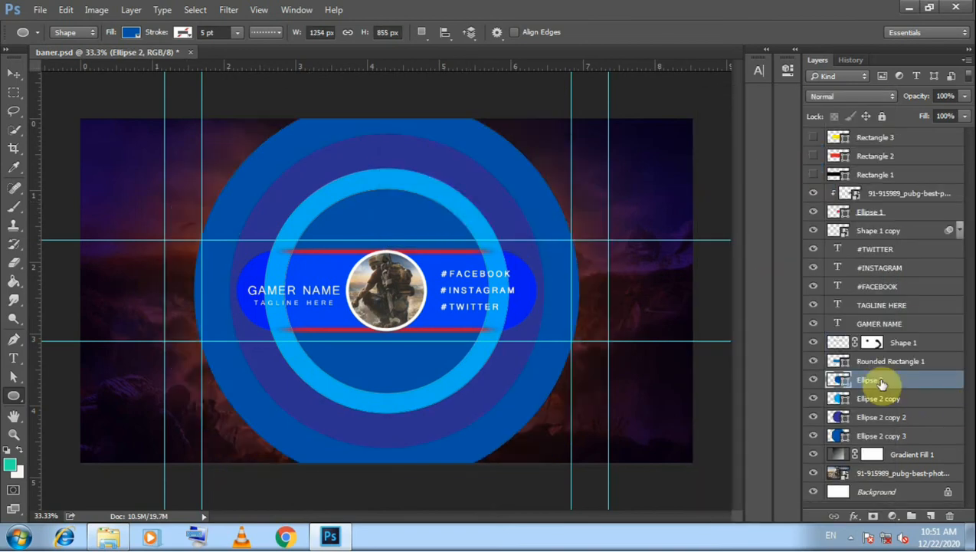
key("ctrl+t")
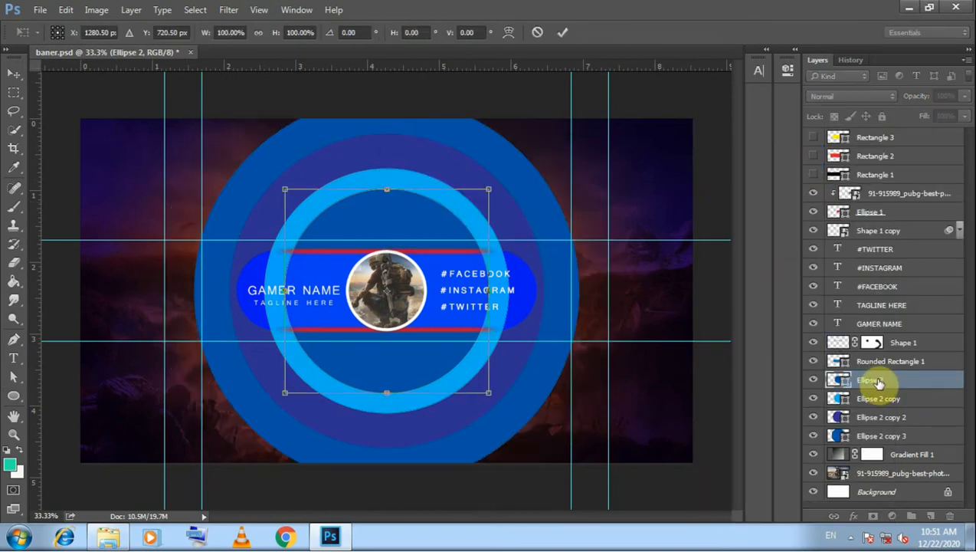
left_click(559, 33)
left_click(878, 418)
left_click(879, 437)
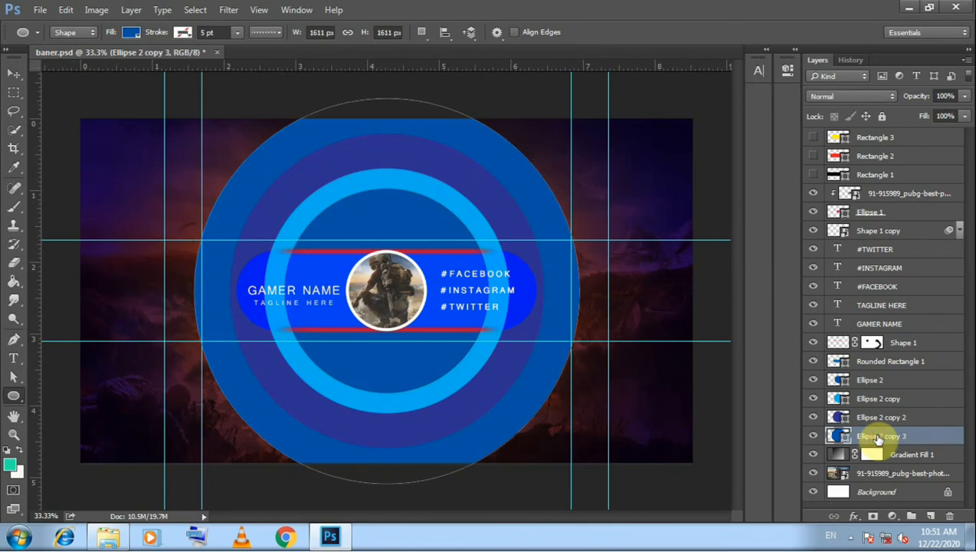
key("ctrl+t")
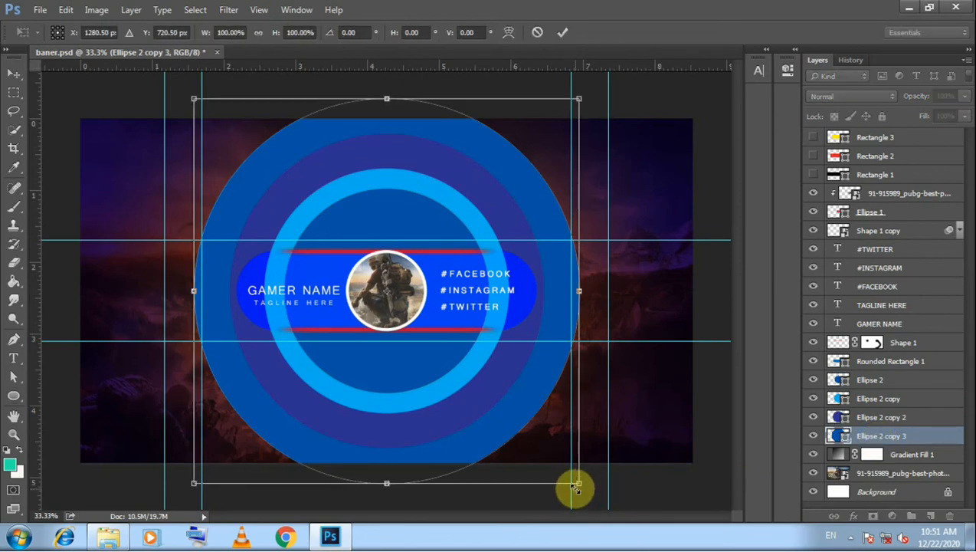
left_click(563, 32)
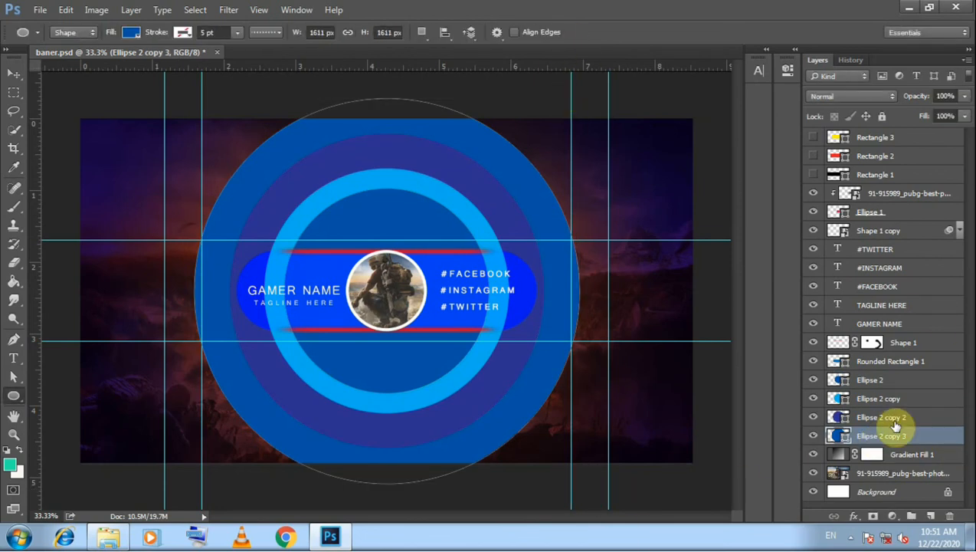
Step: Duplicate the light blue Ellipse 2 copy circle and place the duplicate beneath all other circle layers, above Gradient Fill 1
left_click(874, 399)
right_click(874, 398)
left_click(702, 141)
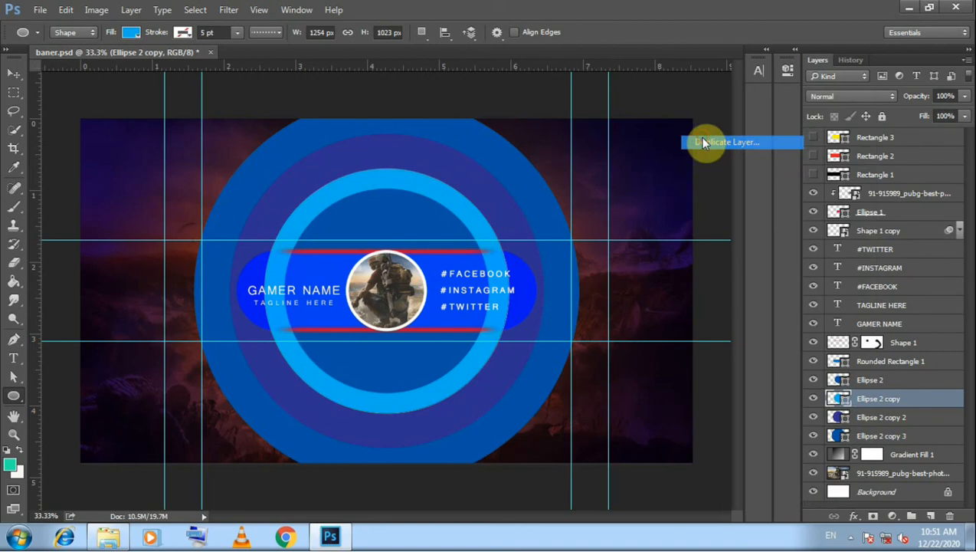
left_click(617, 157)
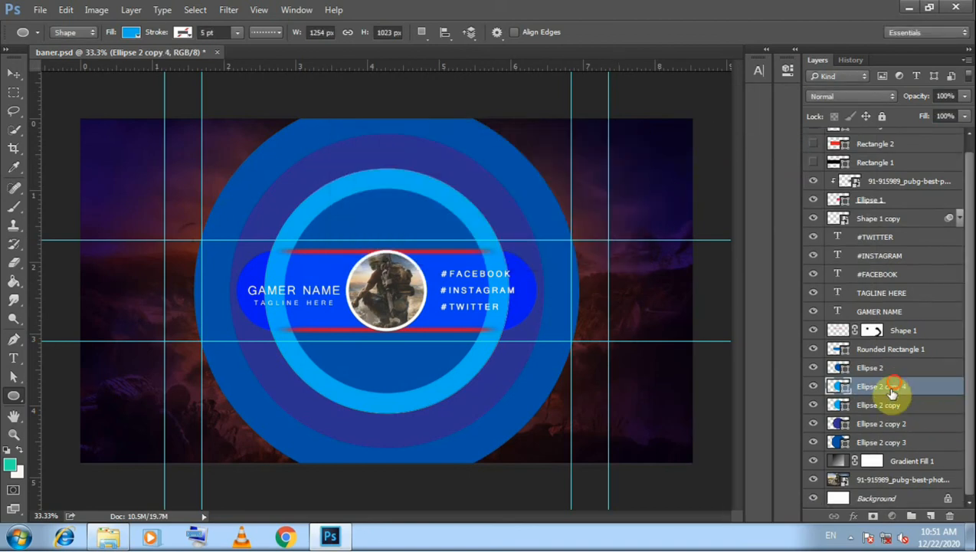
left_click_drag(892, 392, 873, 452)
Step: Enlarge the lowest light blue circle around its centre to about 226%, 2313 px in diameter
key("ctrl+t")
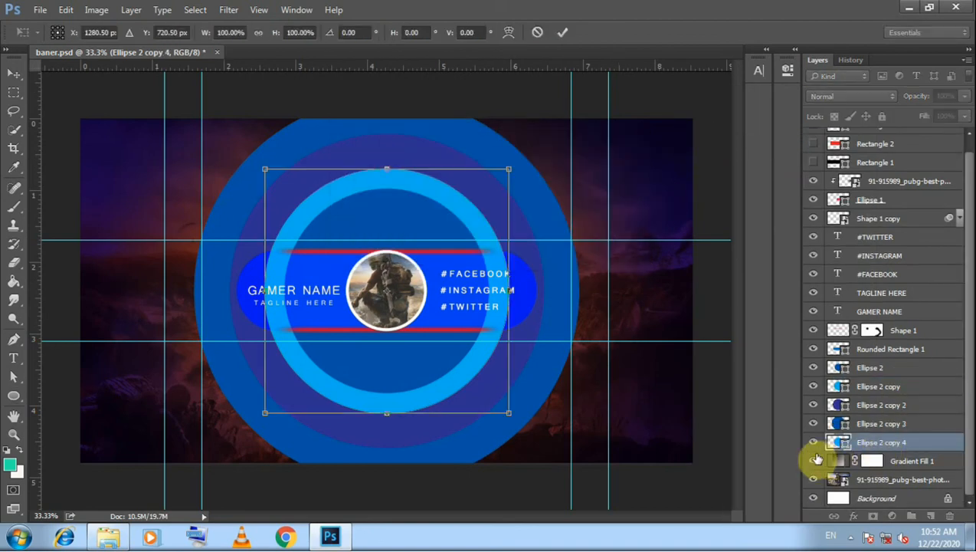
left_click_drag(508, 411, 644, 489)
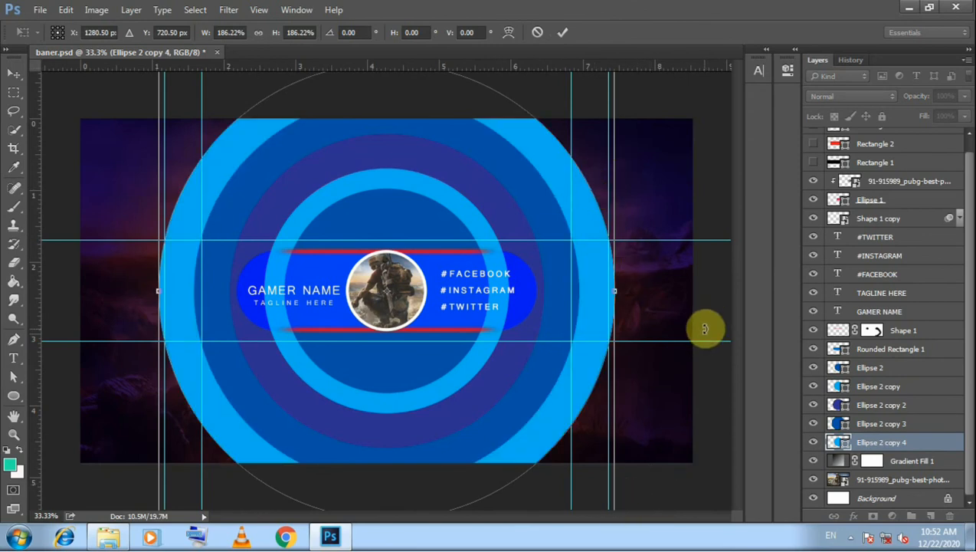
key("ctrl+minus")
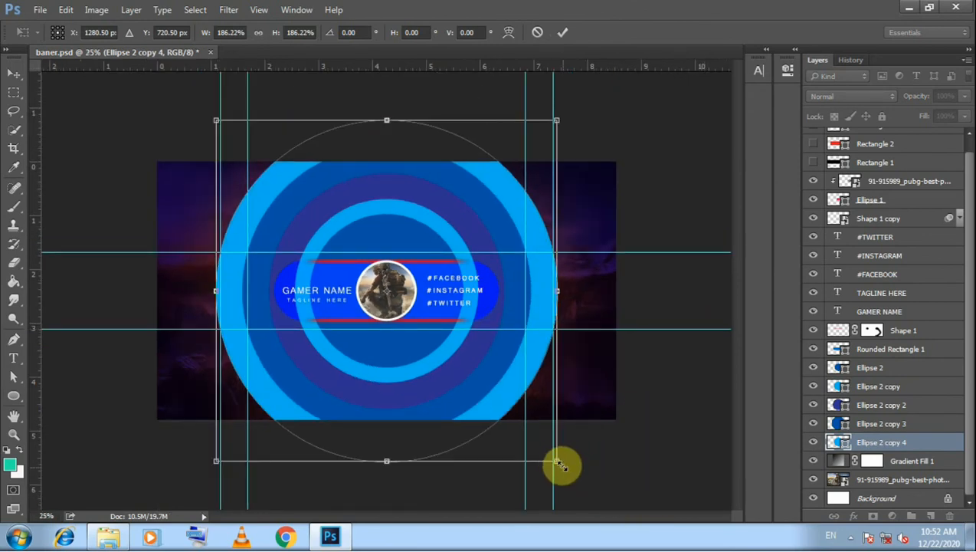
left_click_drag(565, 468, 605, 488)
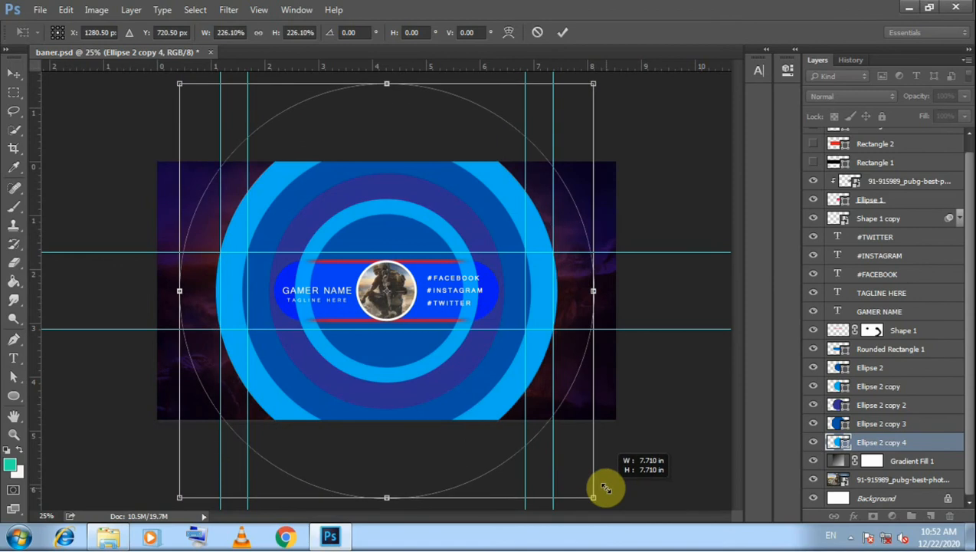
left_click(563, 33)
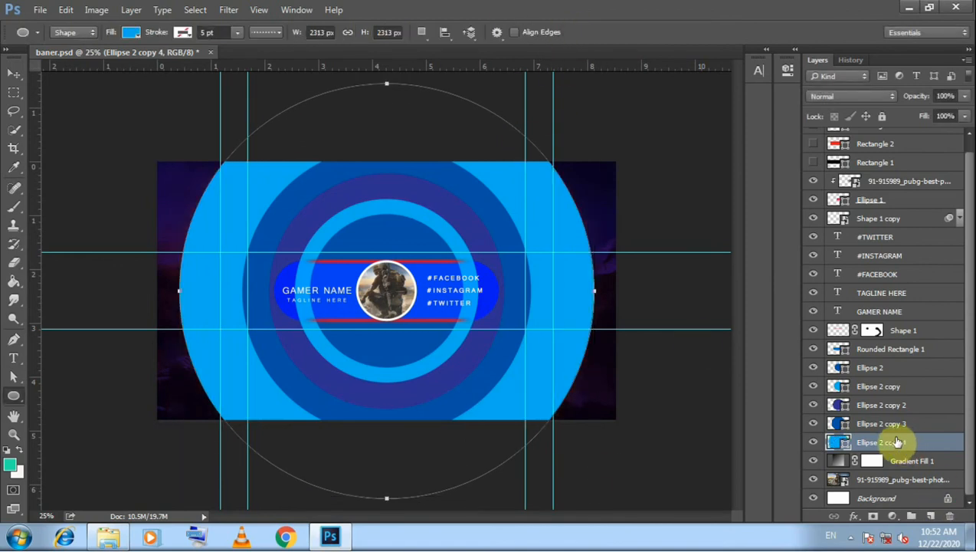
Step: Group all five circle layers, from Ellipse 2 through Ellipse 2 copy 4
left_click(867, 367, "ctrl")
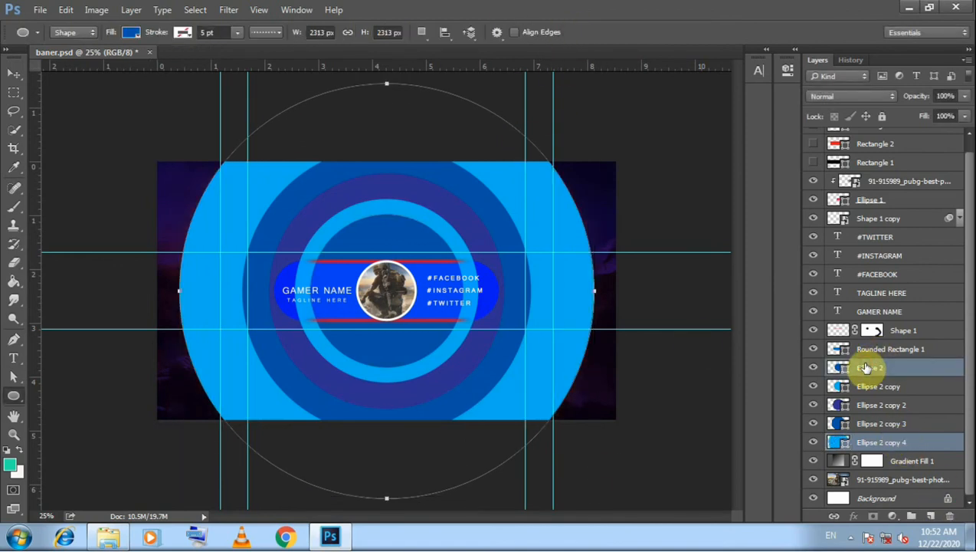
left_click(871, 444)
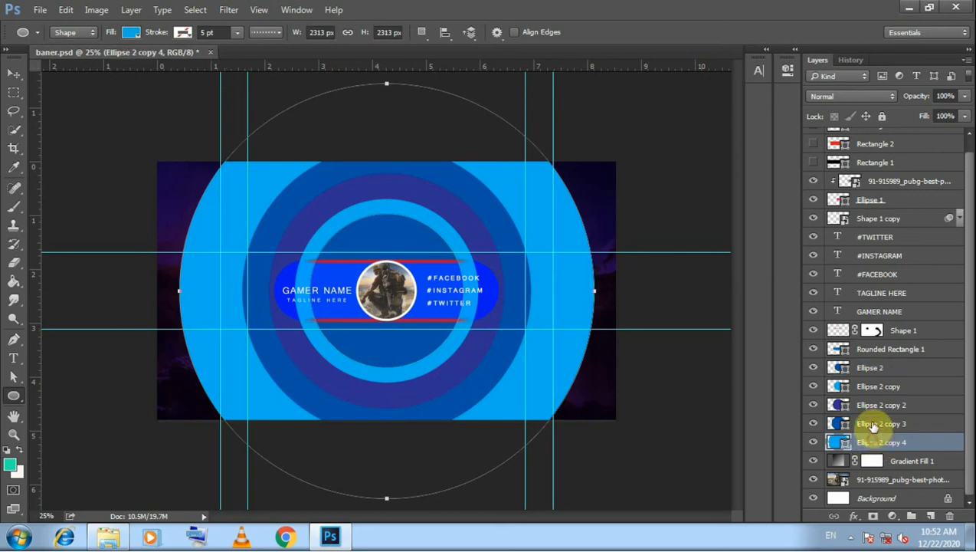
left_click(869, 369, "shift")
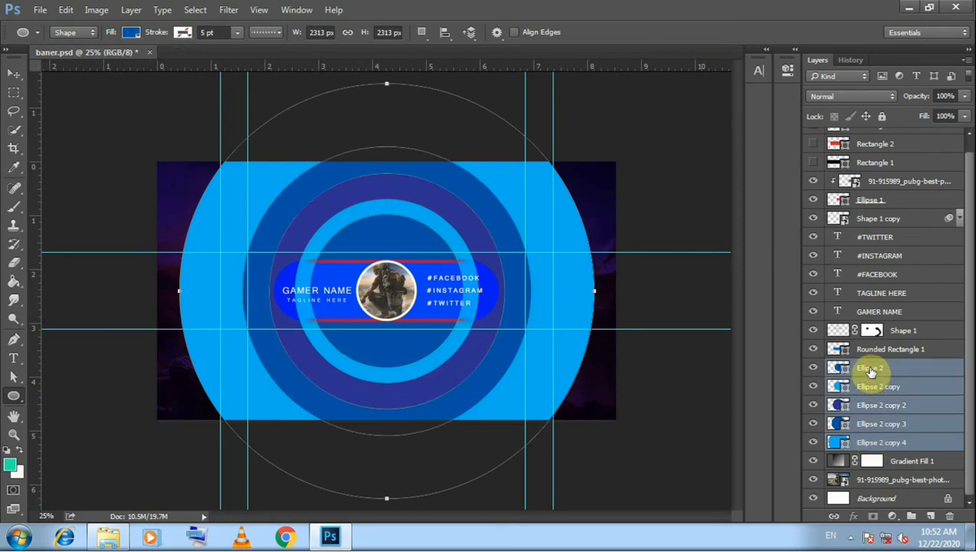
key("ctrl+g")
Step: Set the circle group's blend mode to Multiply
left_click(845, 96)
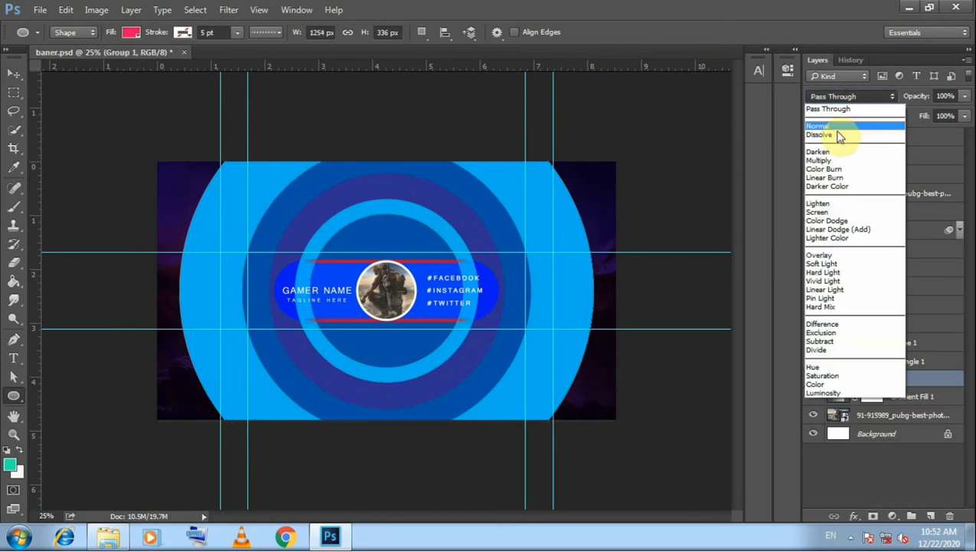
left_click(823, 159)
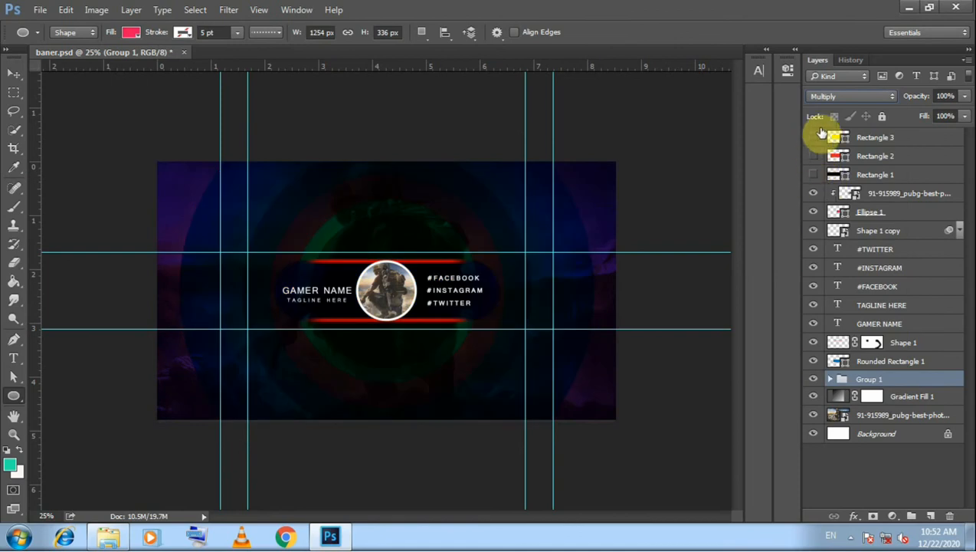
key("ctrl+0")
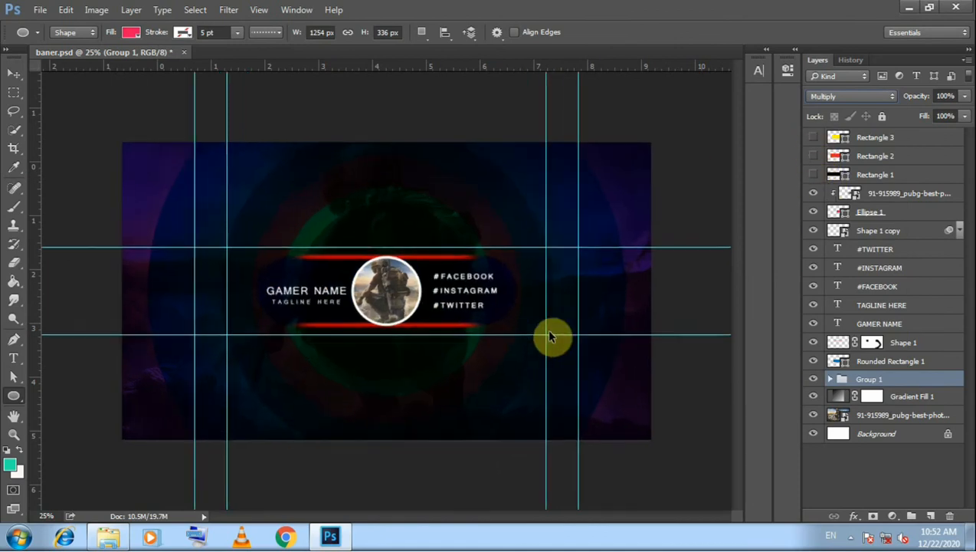